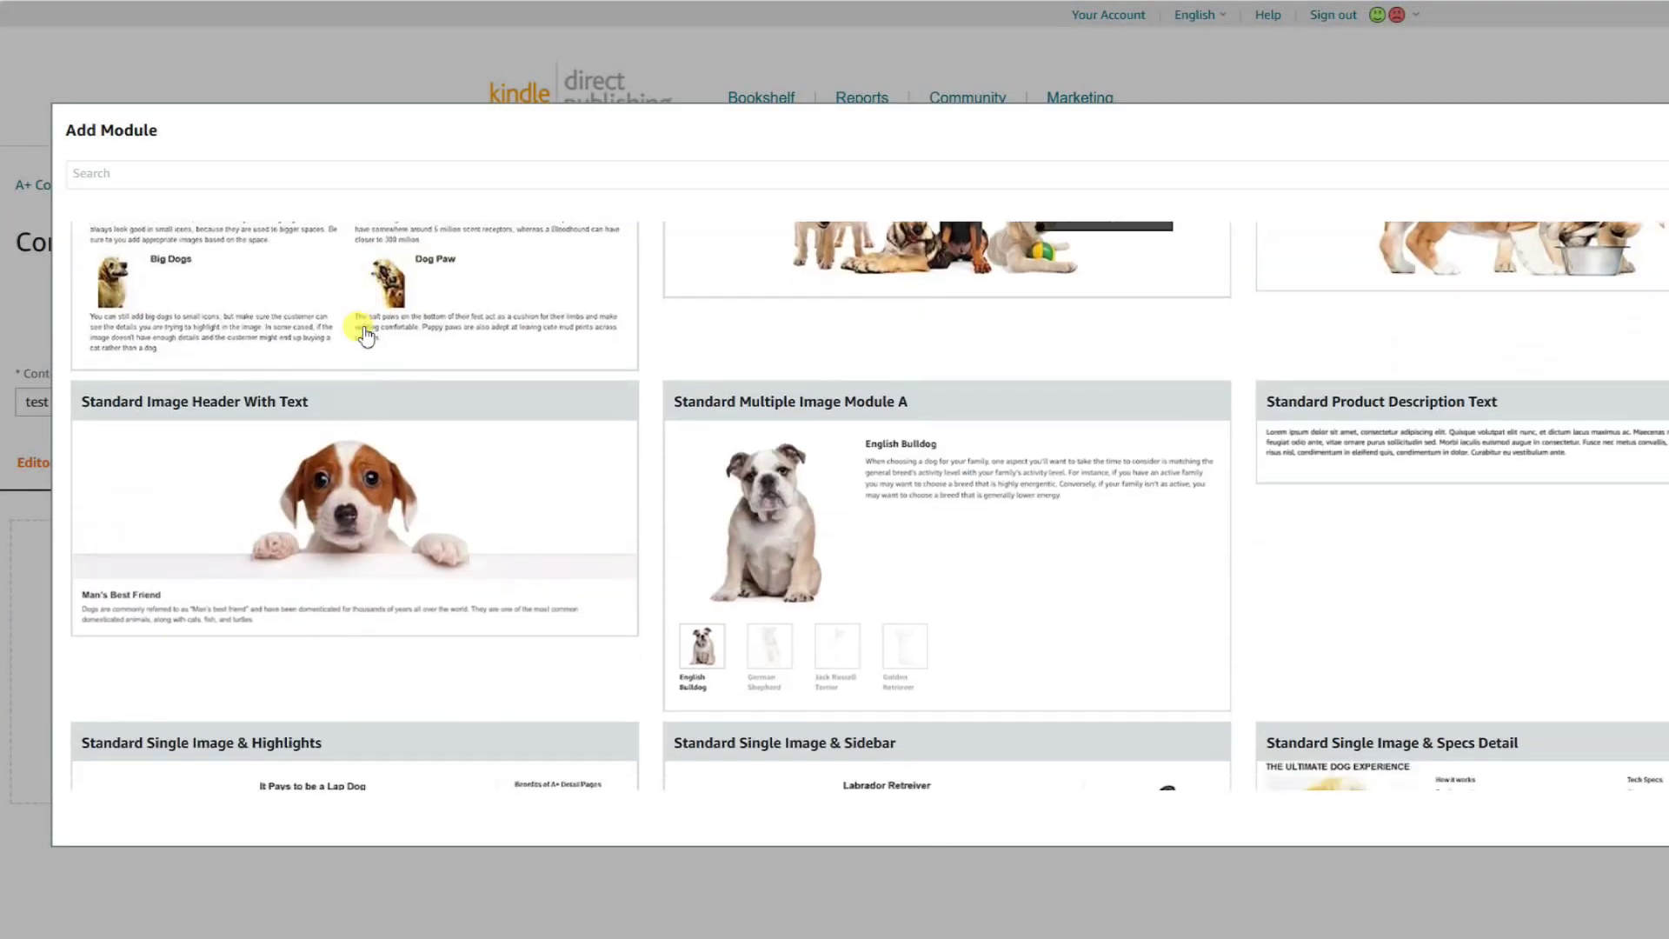
Add the Standard Image Header With Text module and scroll to its Image drop area.
{"action": "left_click", "coordinate": [272, 476]}
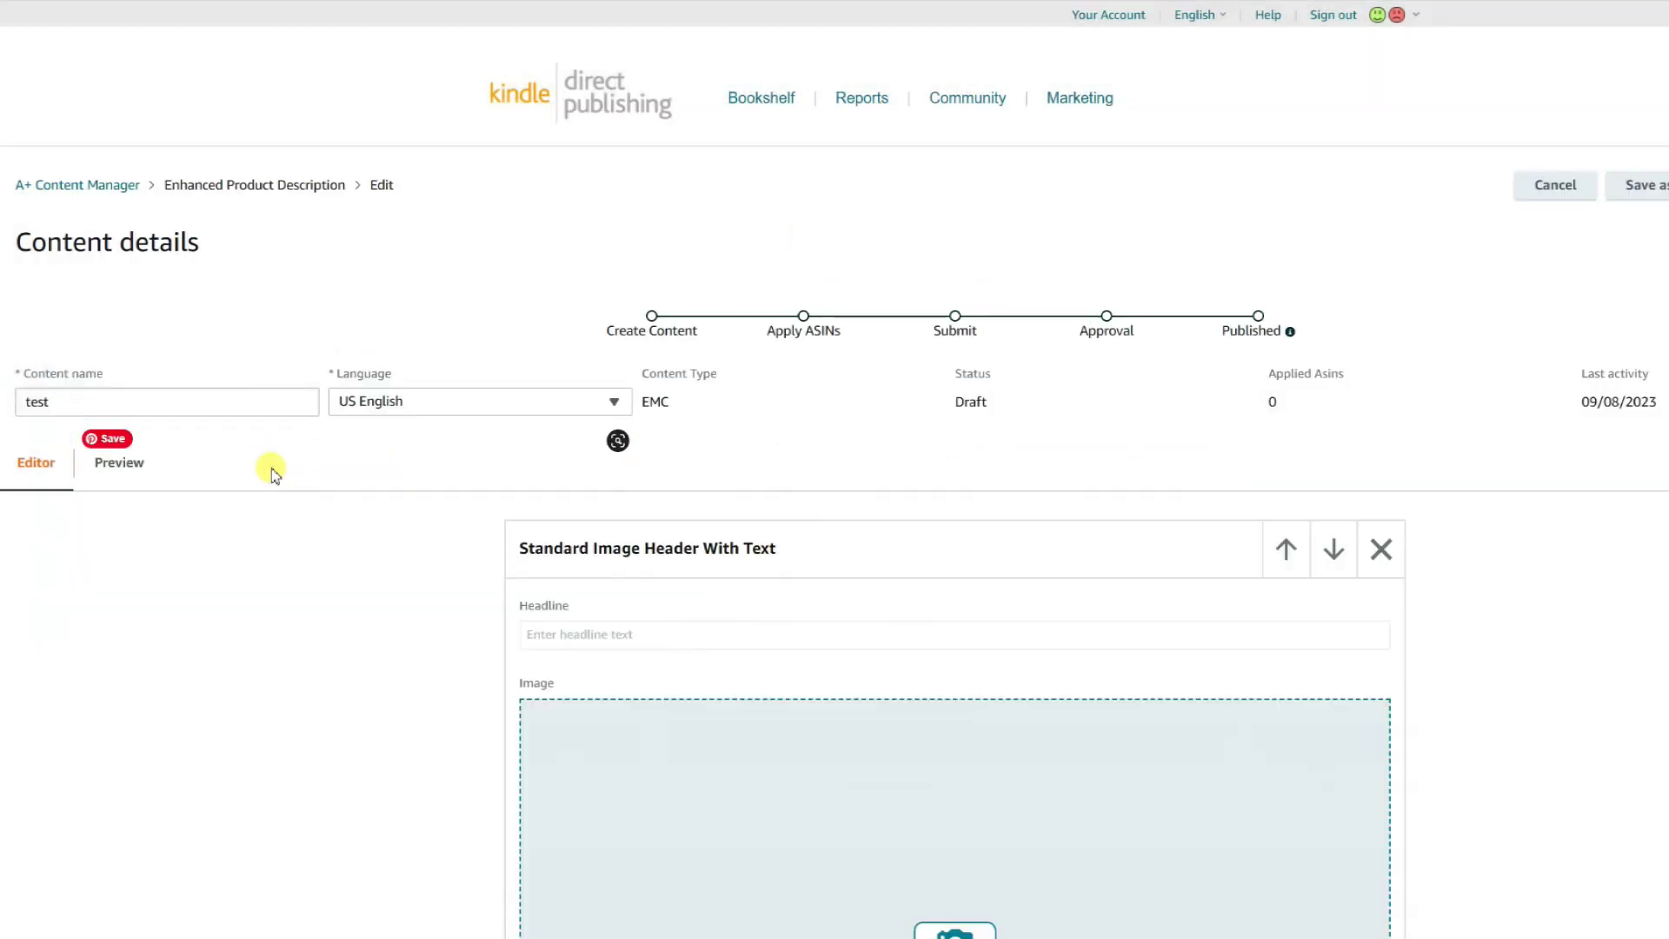
{"action": "scroll", "coordinate": [686, 548], "scroll_direction": "down", "scroll_amount": 8}
{"action": "scroll", "coordinate": [686, 544], "scroll_direction": "up", "scroll_amount": 3}
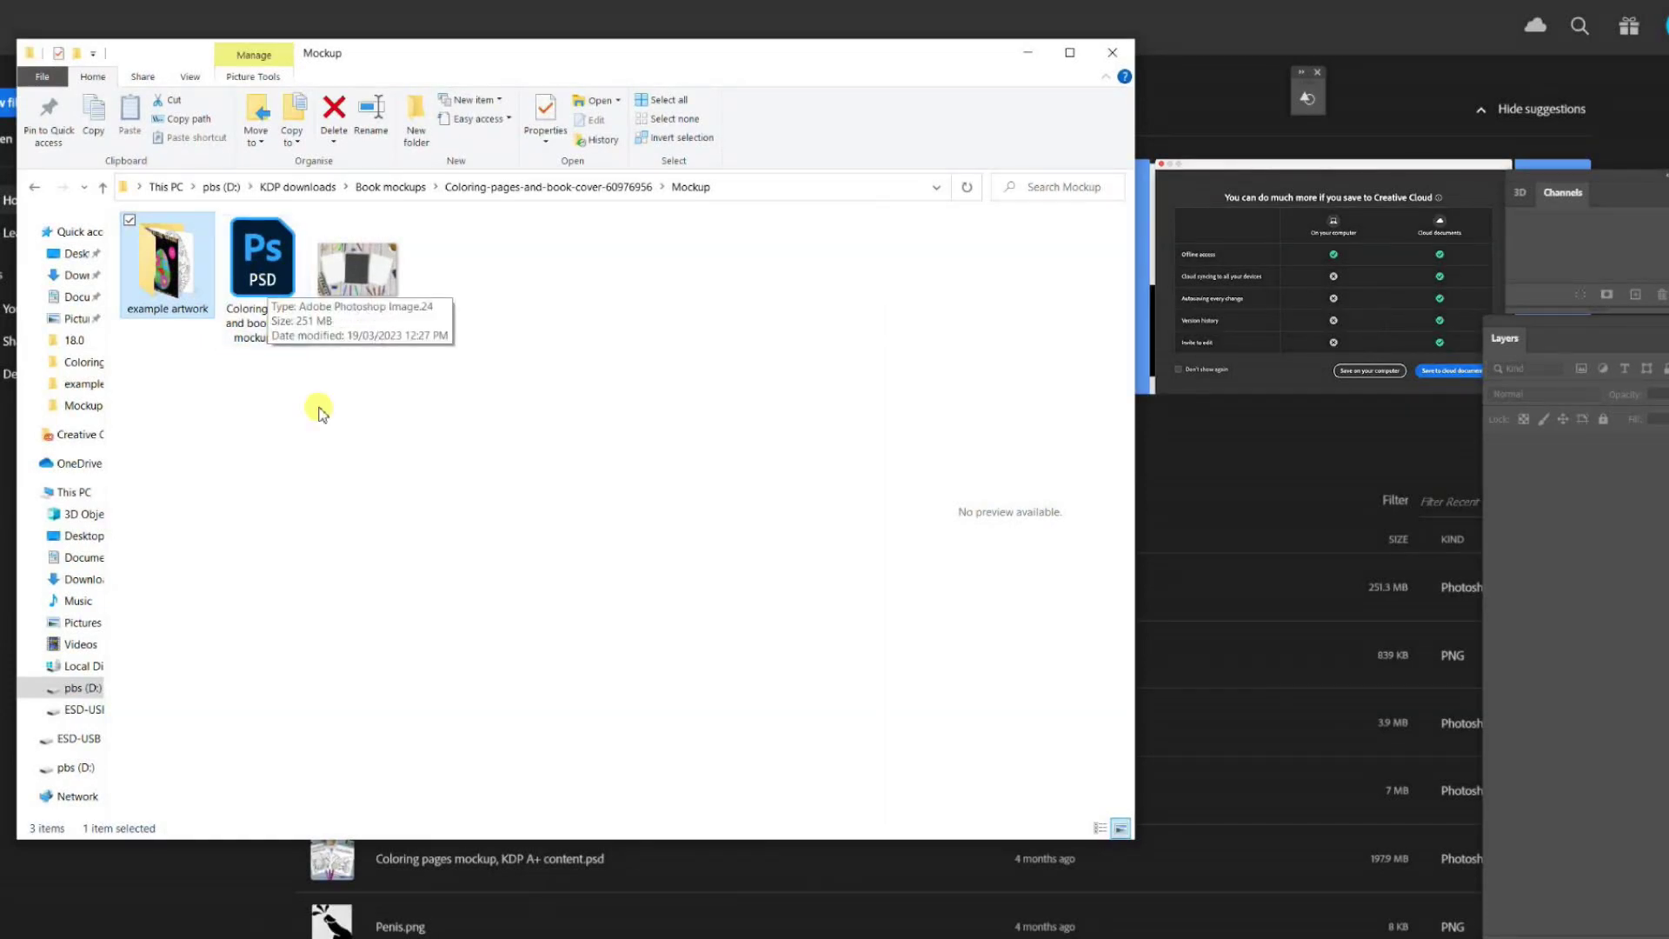
Open 'Coloring pages and book cover mockup.psd' from the Mockup folder in Photoshop.
{"action": "left_click", "coordinate": [270, 294]}
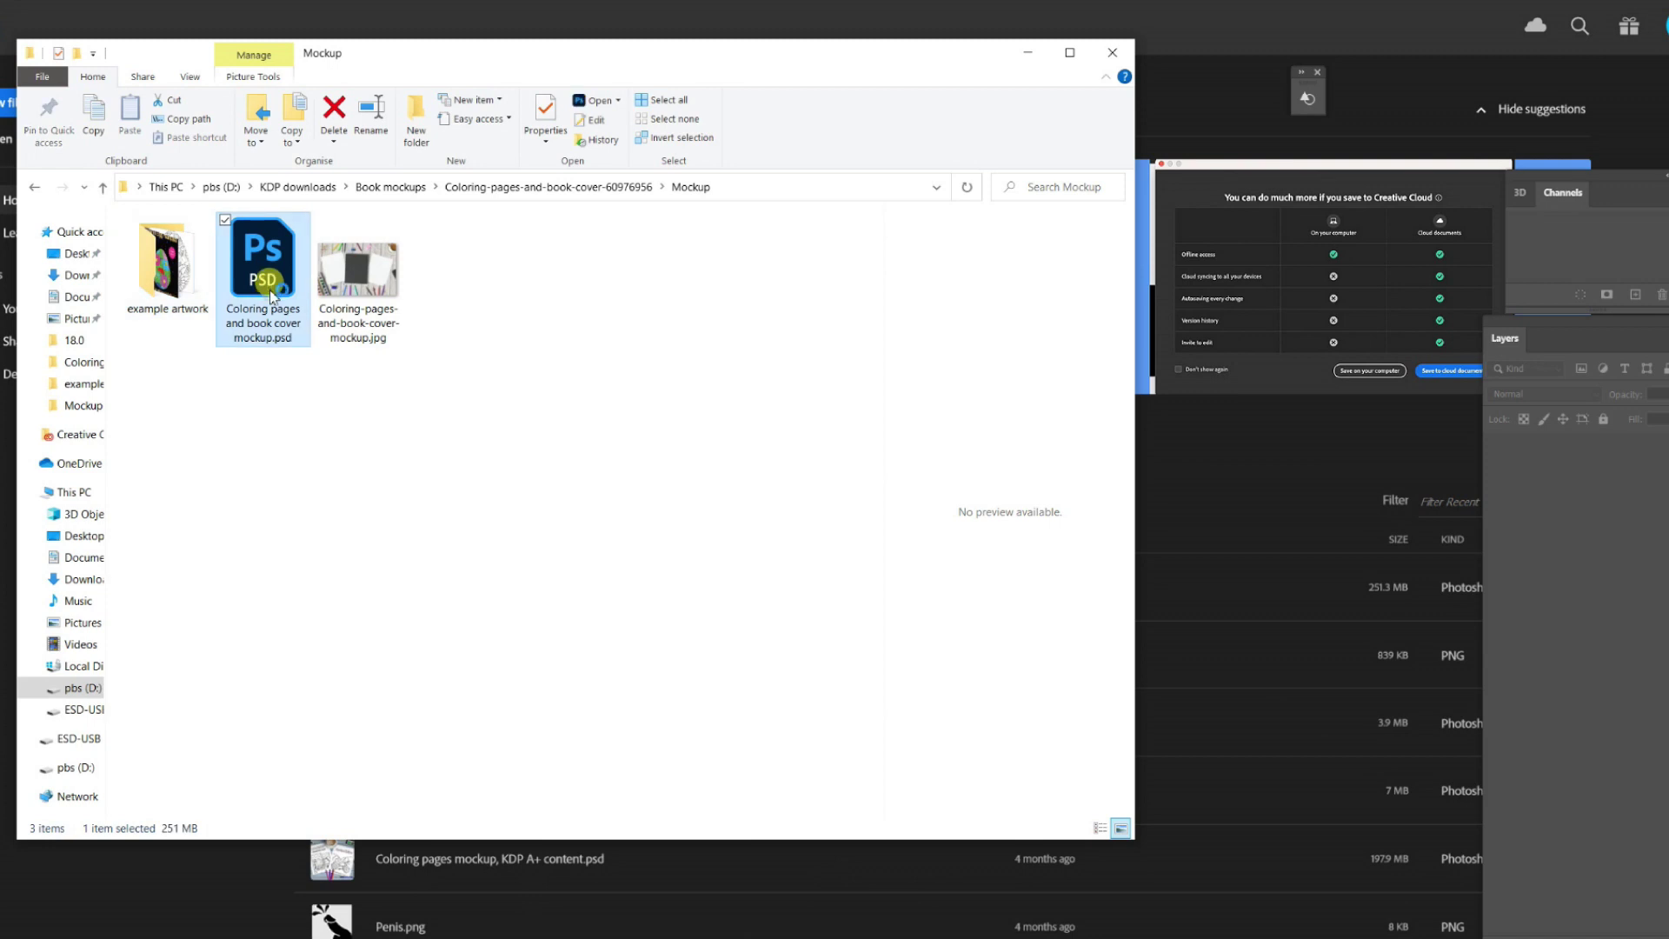
{"action": "double_click", "coordinate": [270, 294]}
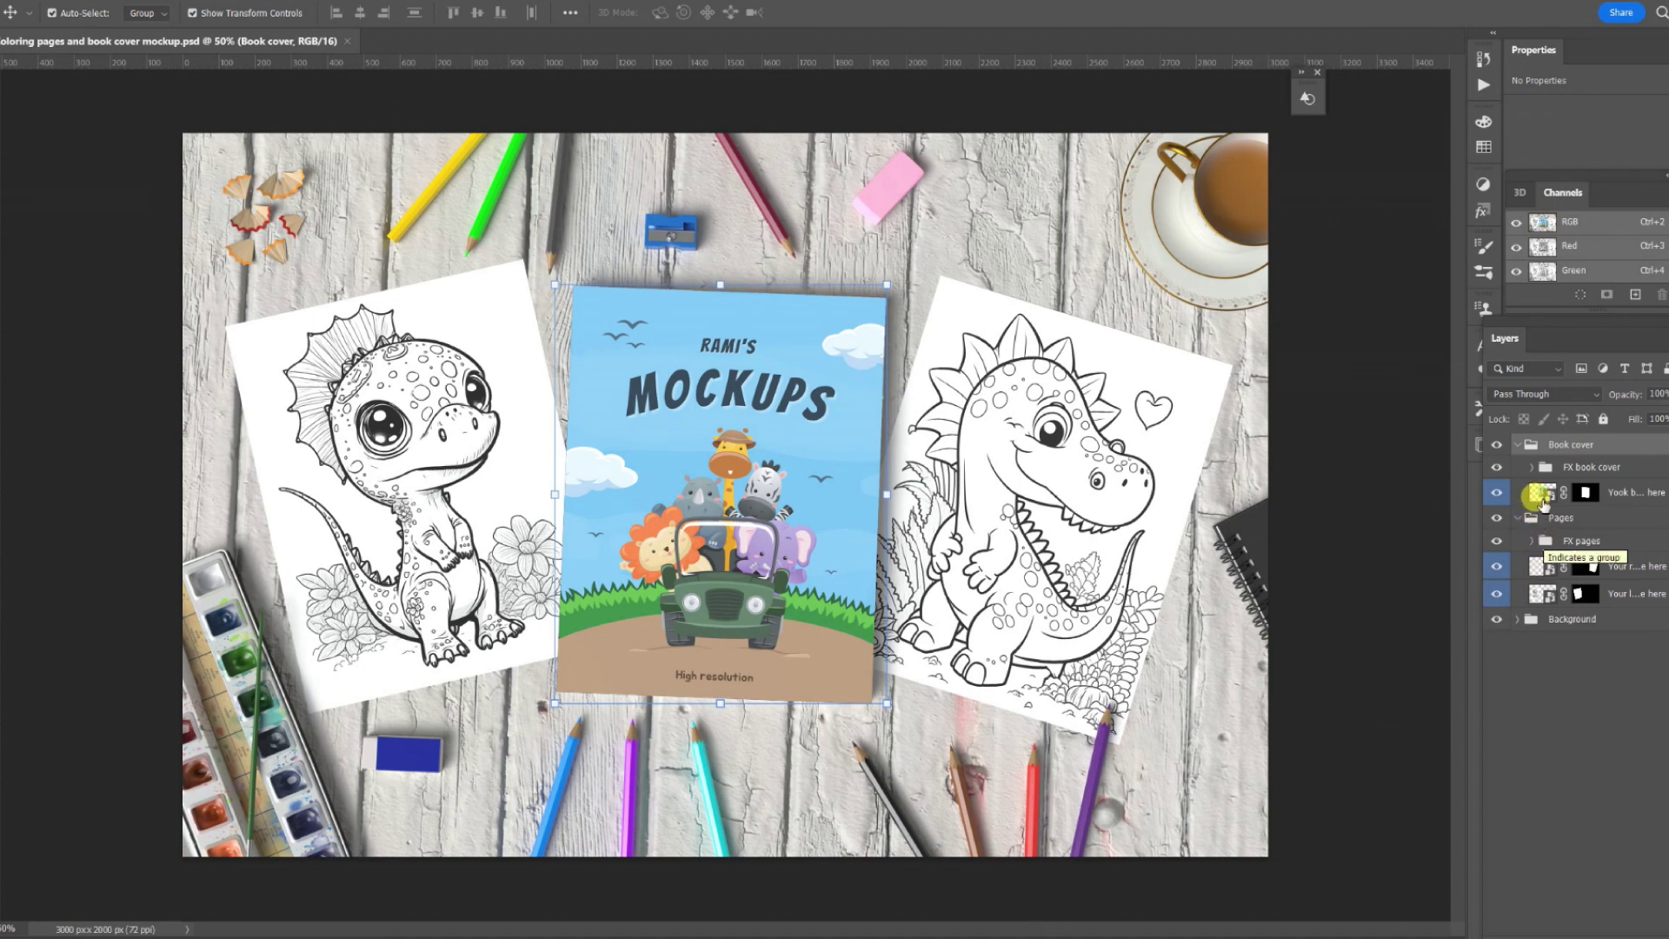
Open the book cover smart object and hide its cover color and example artwork layers.
{"action": "left_click", "coordinate": [1542, 492]}
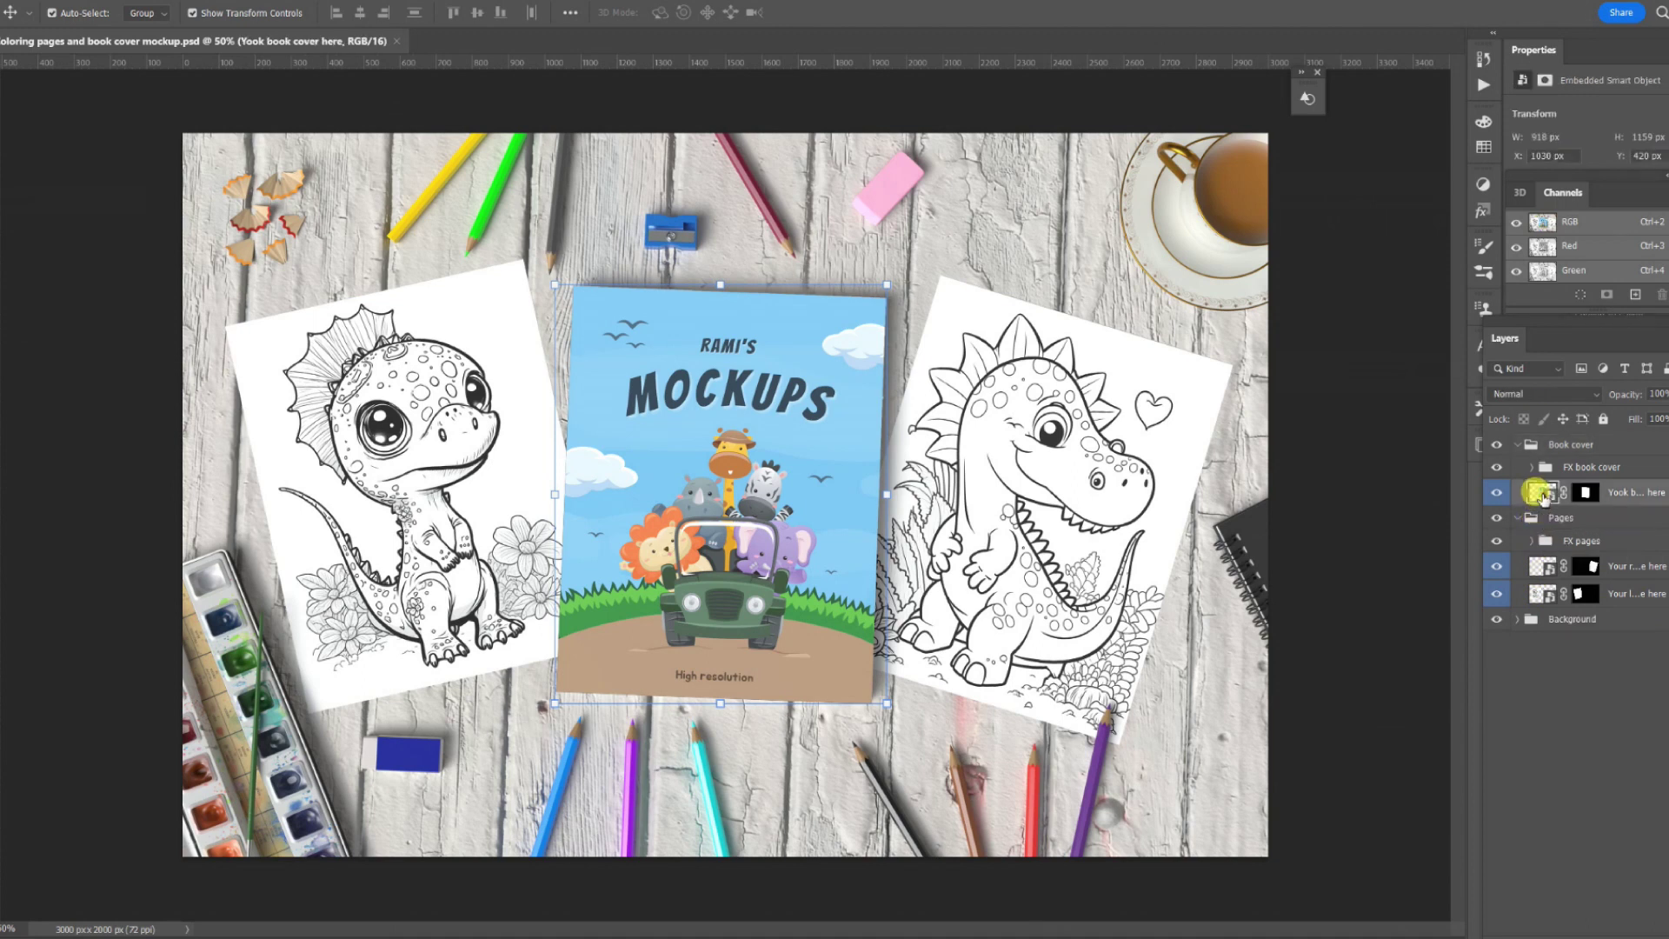
{"action": "double_click", "coordinate": [1541, 492]}
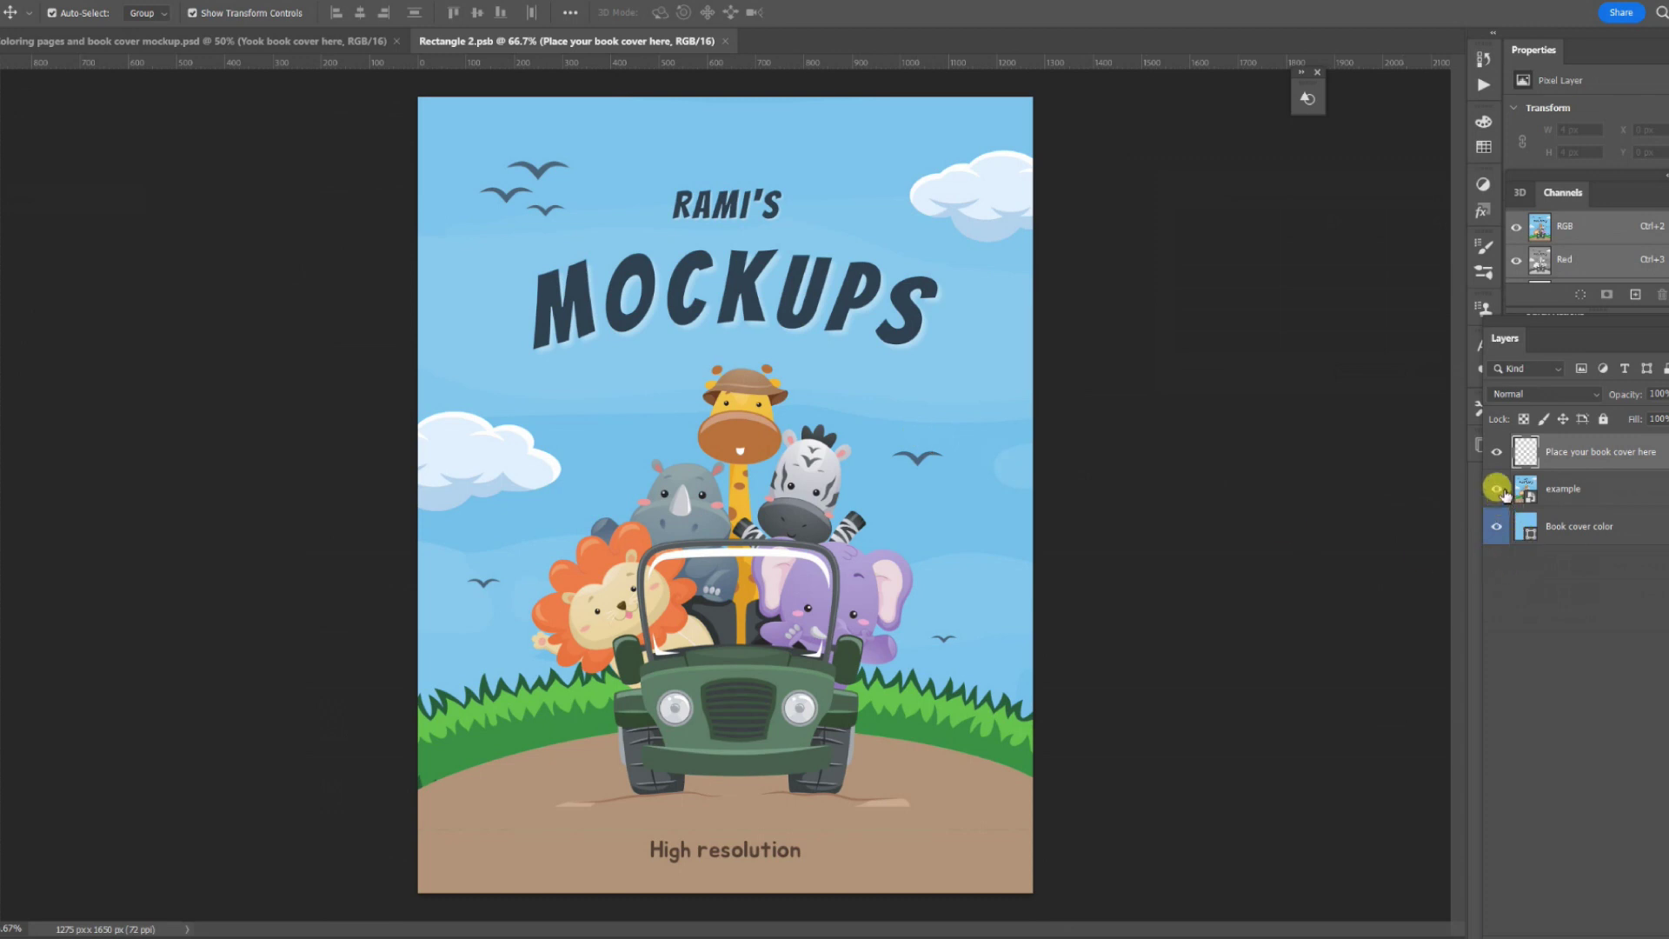
{"action": "left_click", "coordinate": [1495, 523]}
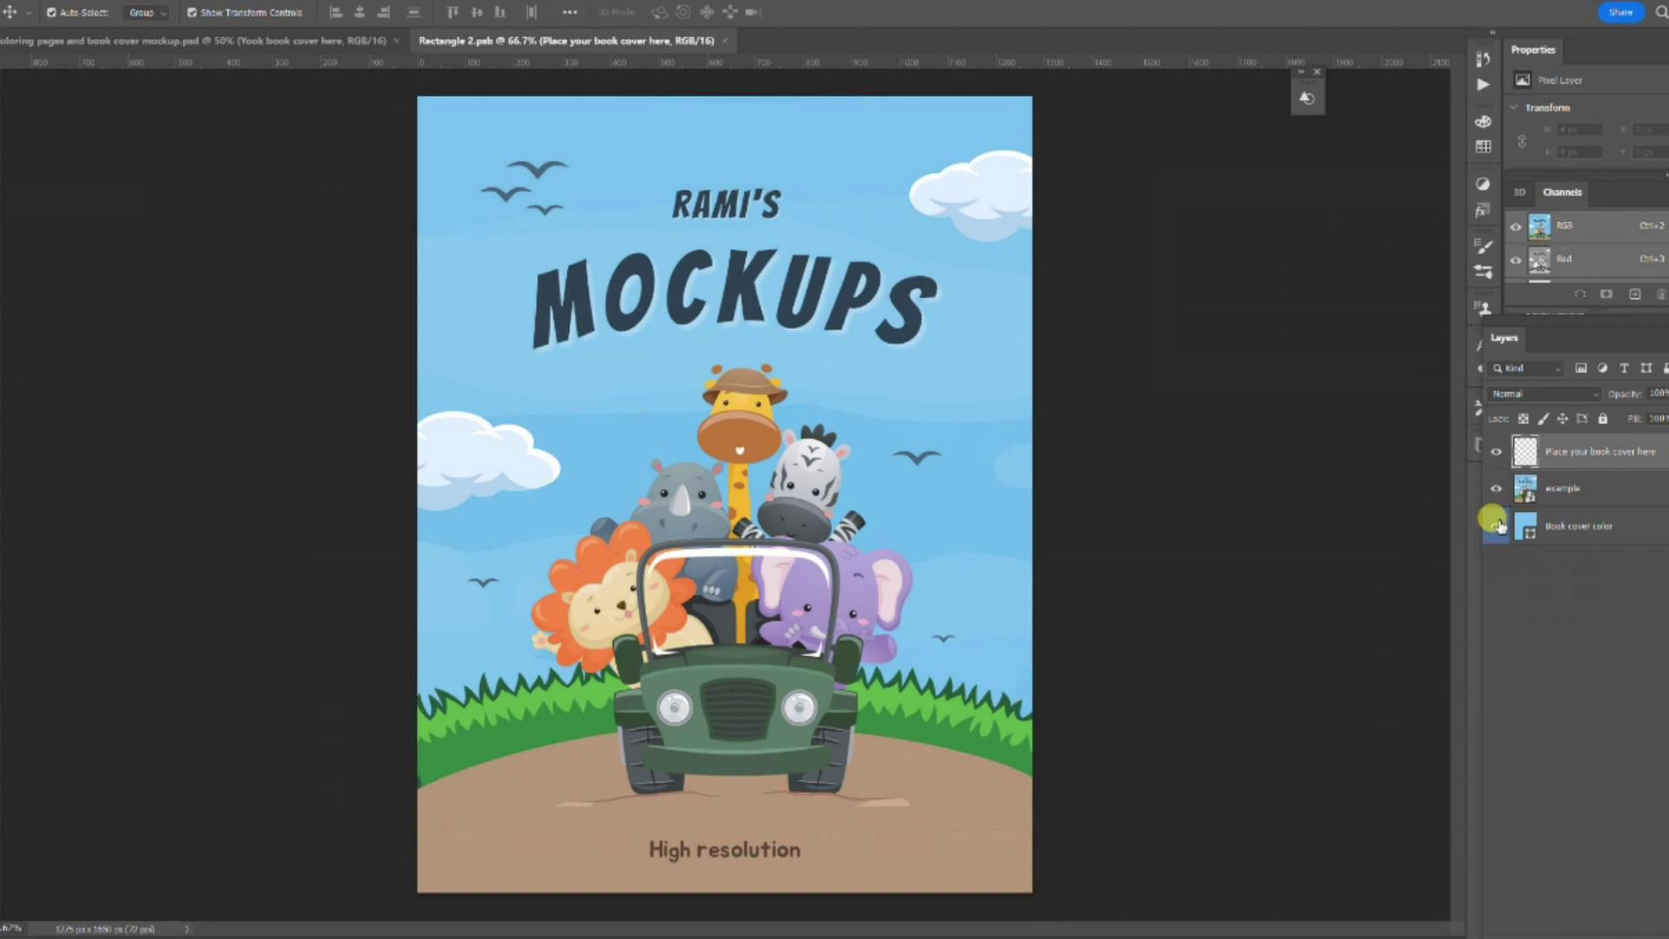
{"action": "left_click", "coordinate": [1496, 488]}
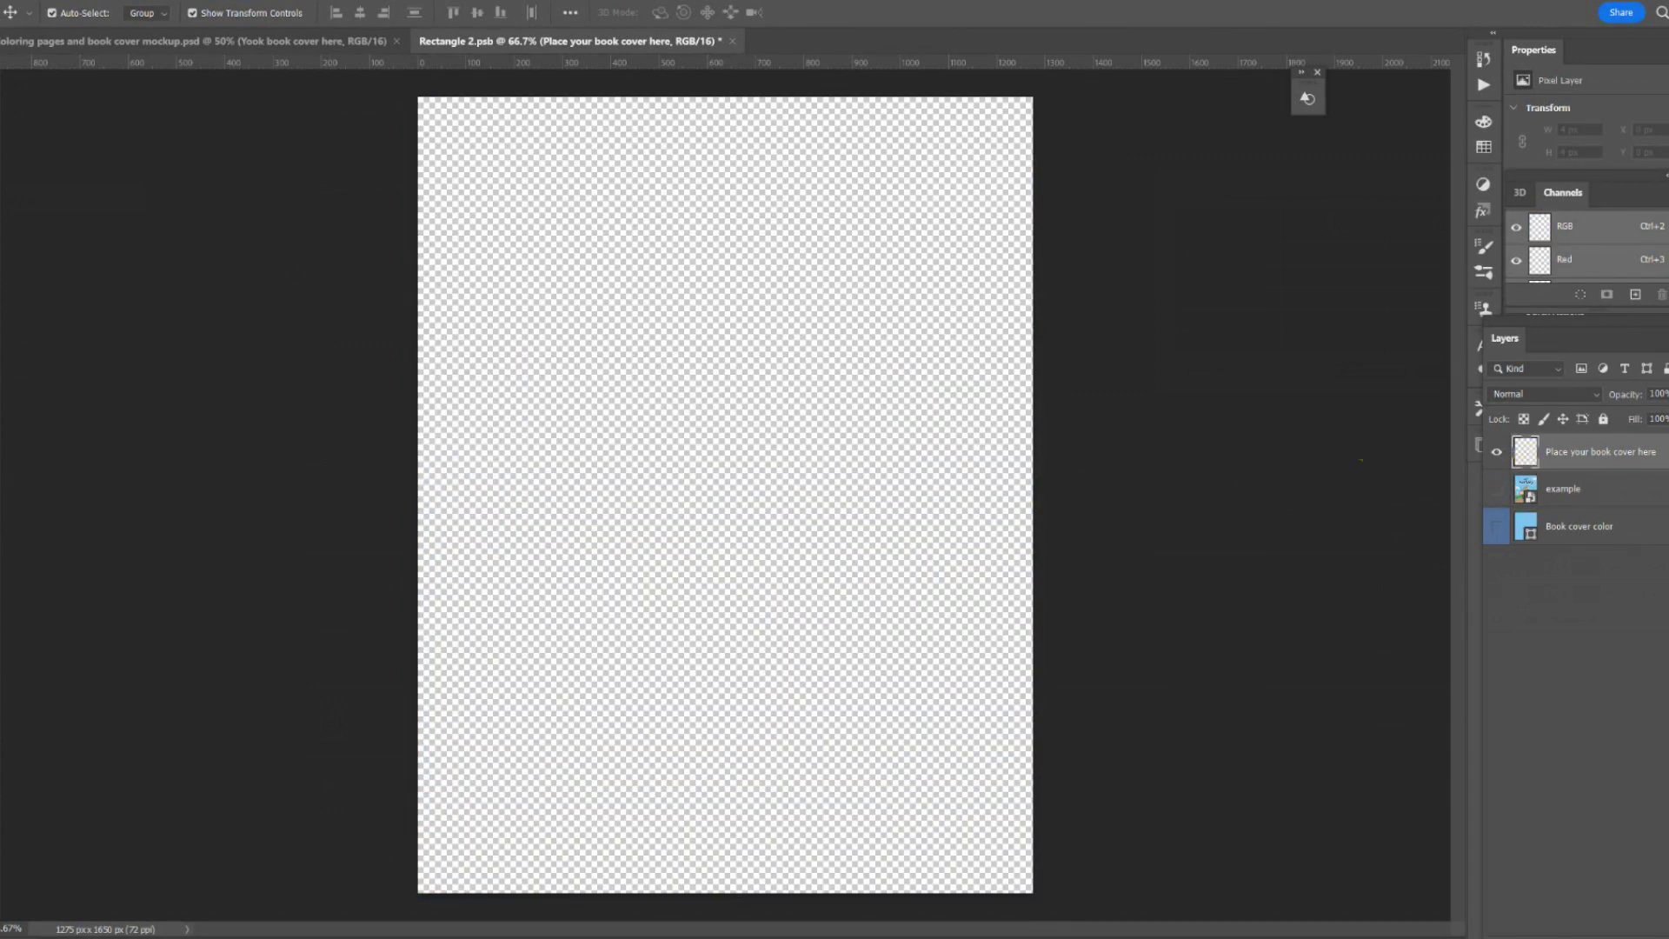
Place linked cover.png, scale it to fill the cover, and save the smart object.
{"action": "key", "text": "alt+f"}
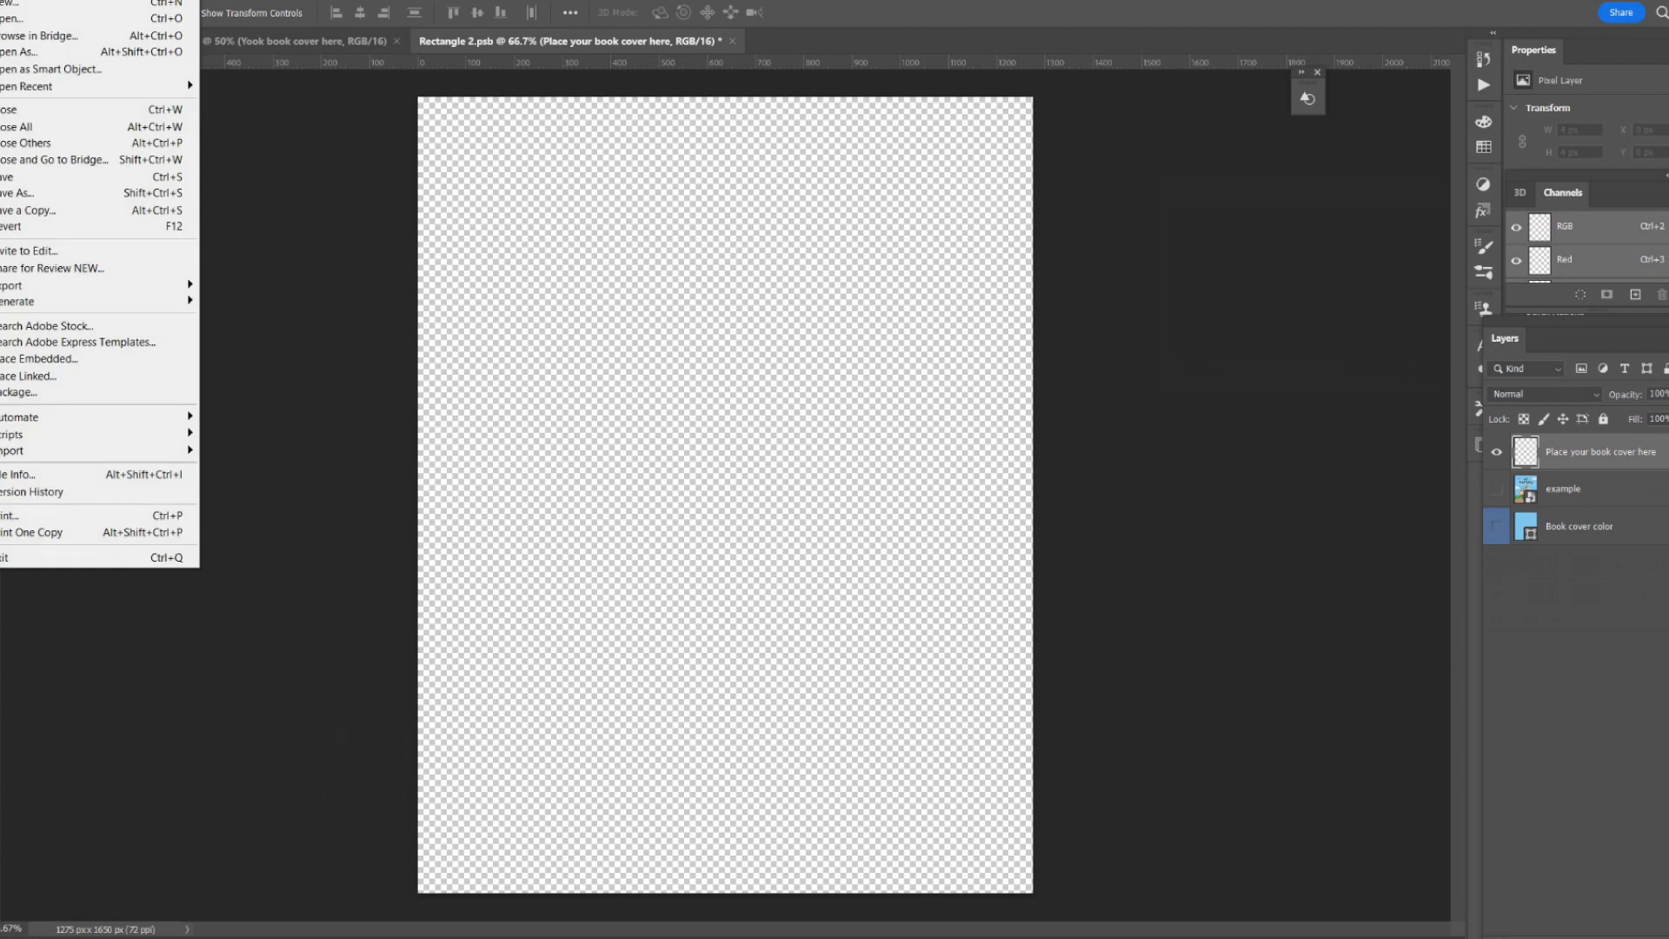
{"action": "left_click", "coordinate": [35, 376]}
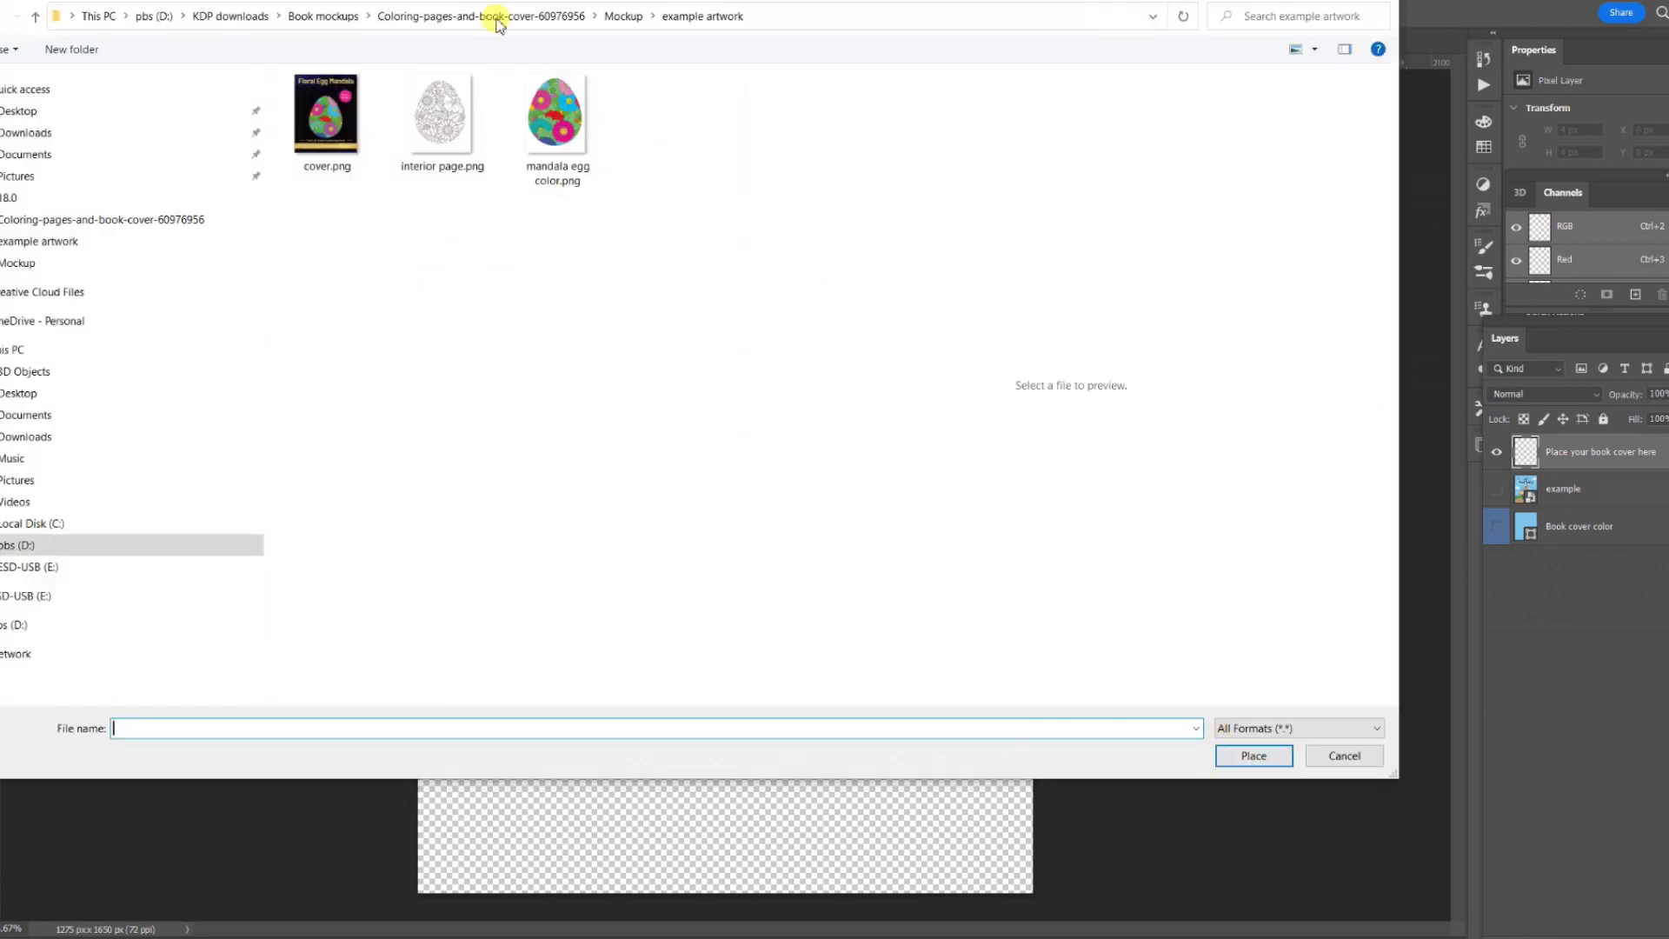
{"action": "left_click", "coordinate": [348, 121]}
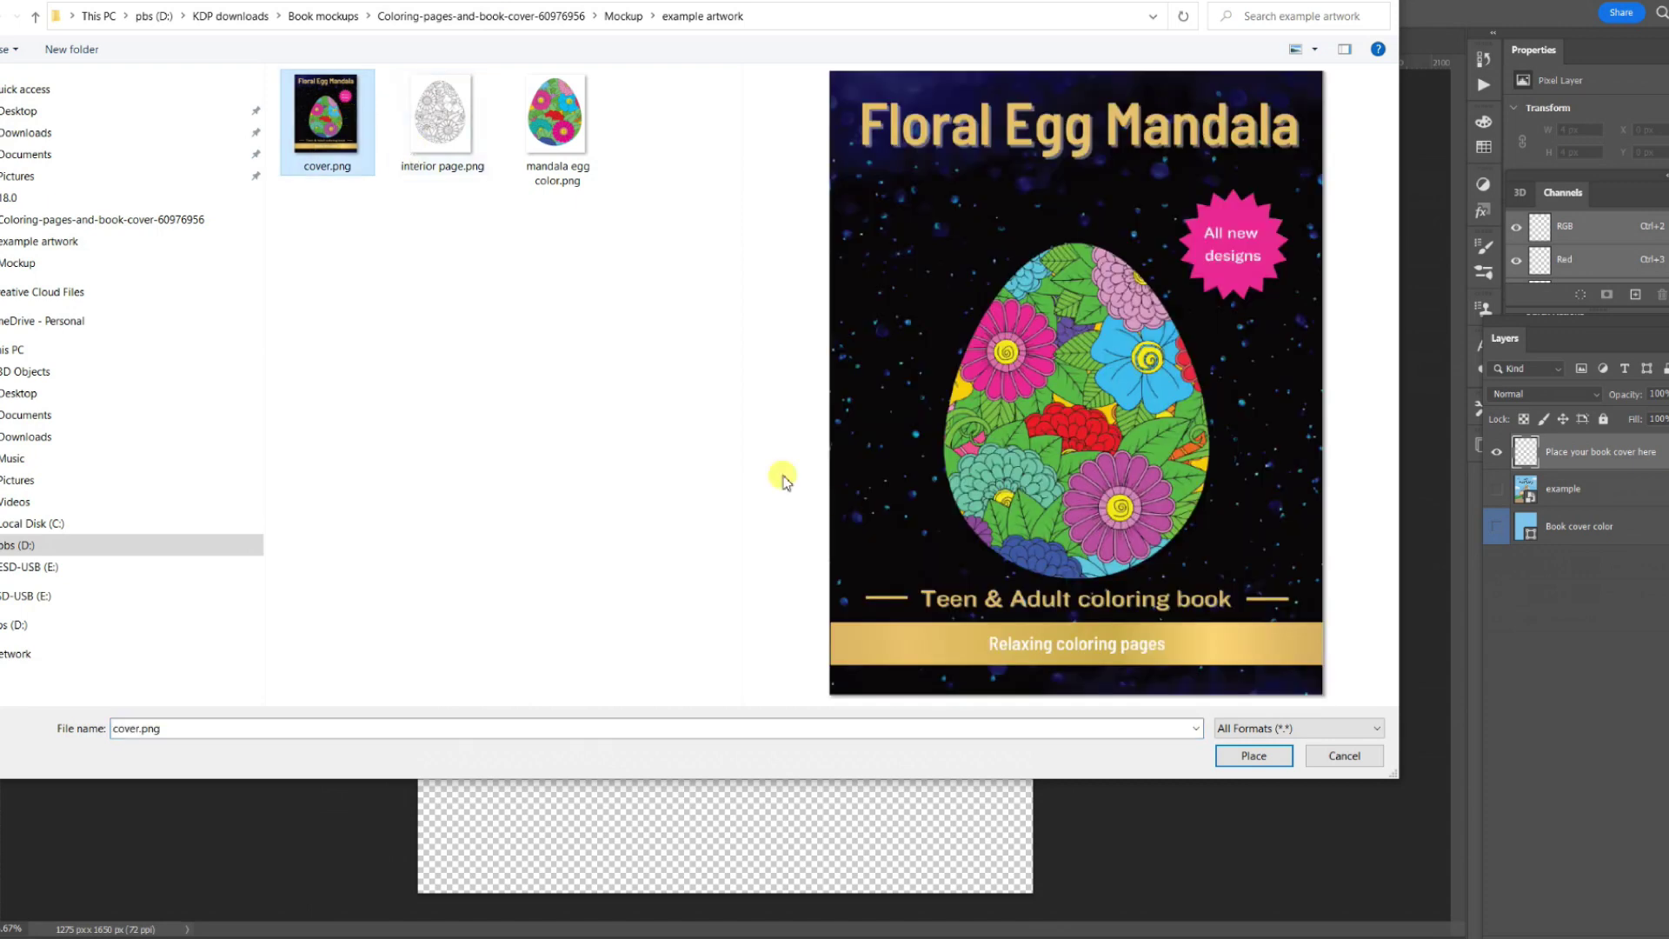
{"action": "left_click", "coordinate": [1260, 754]}
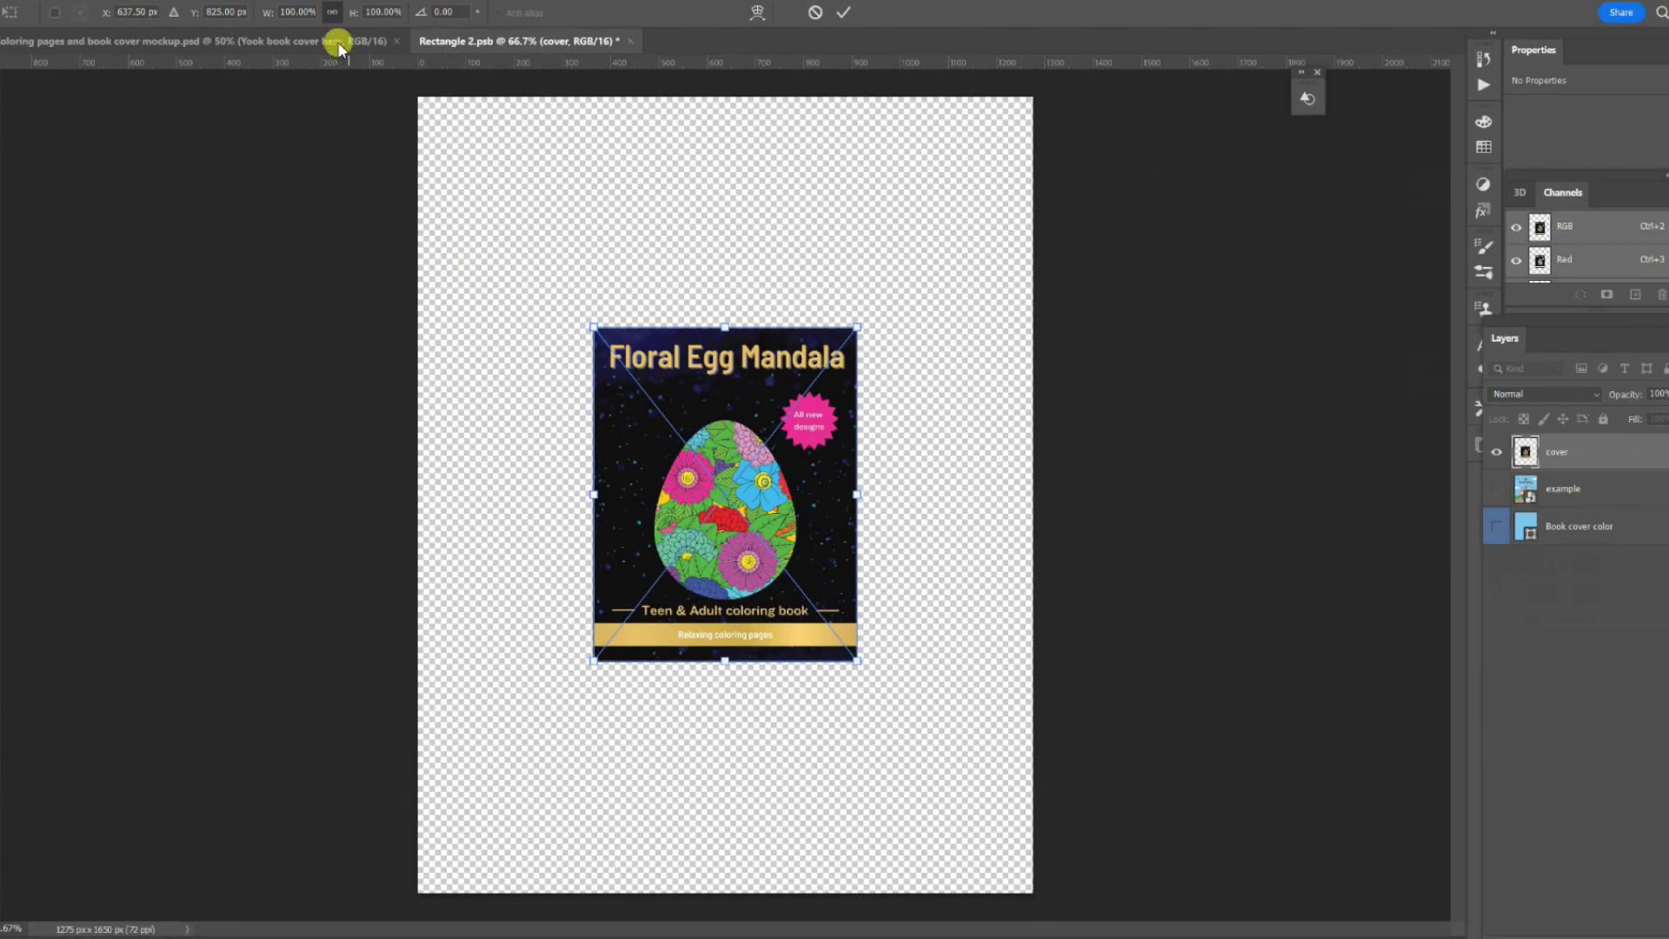
{"action": "left_click_drag", "start_coordinate": [594, 331], "coordinate": [373, 119]}
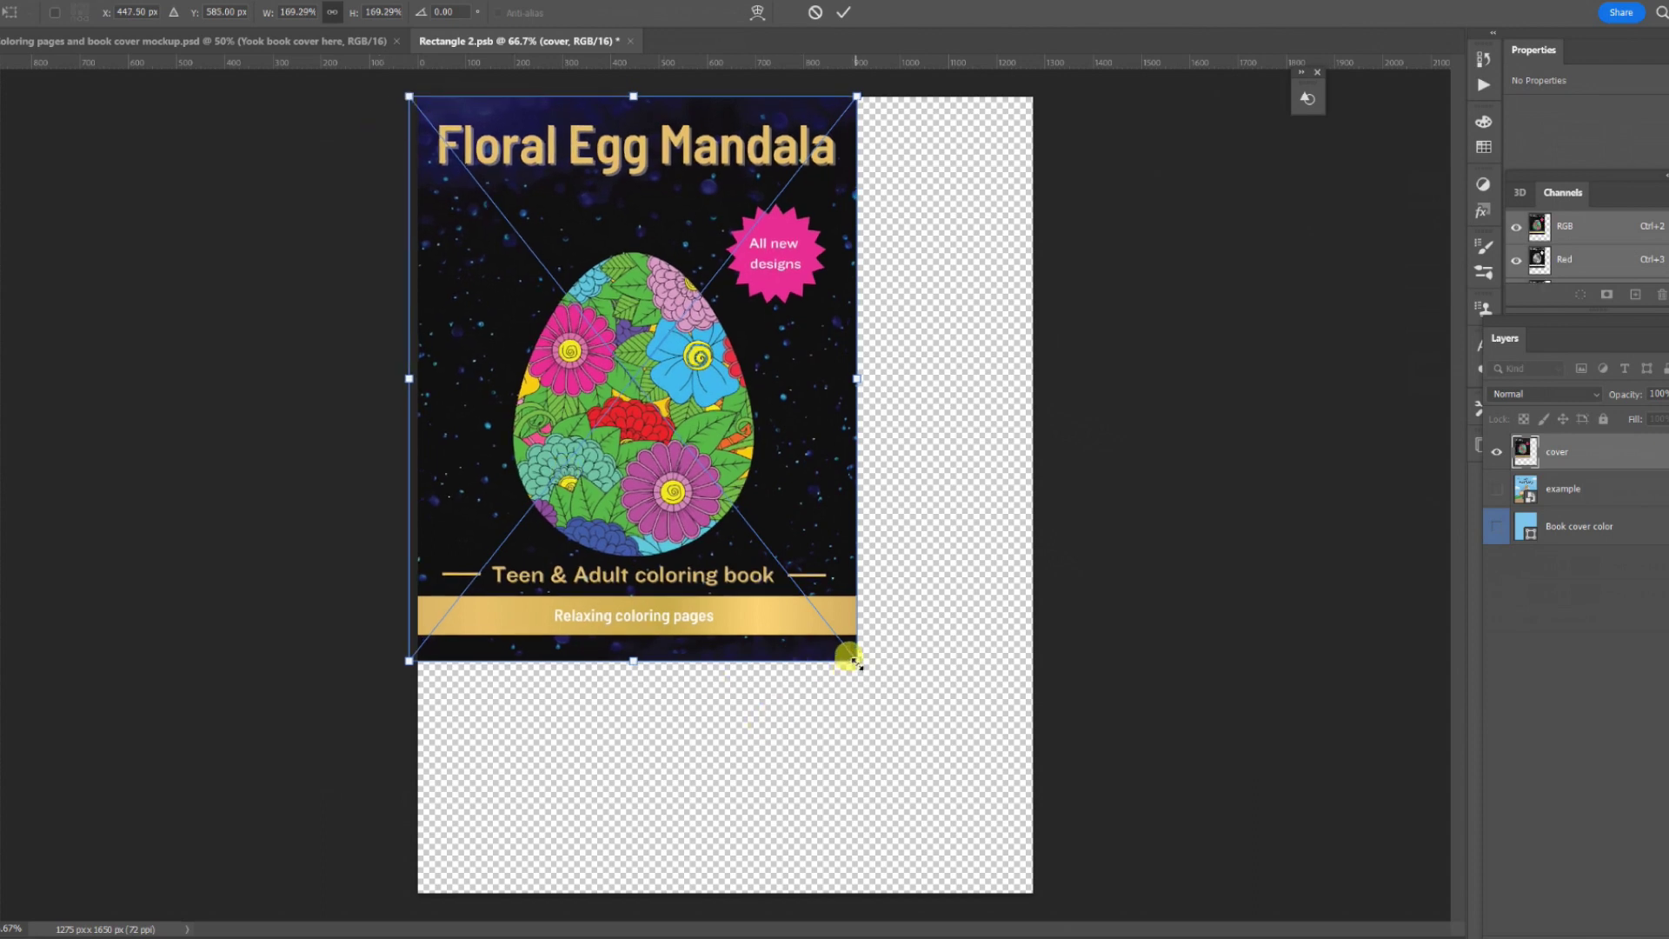
{"action": "left_click_drag", "start_coordinate": [855, 663], "coordinate": [1071, 883]}
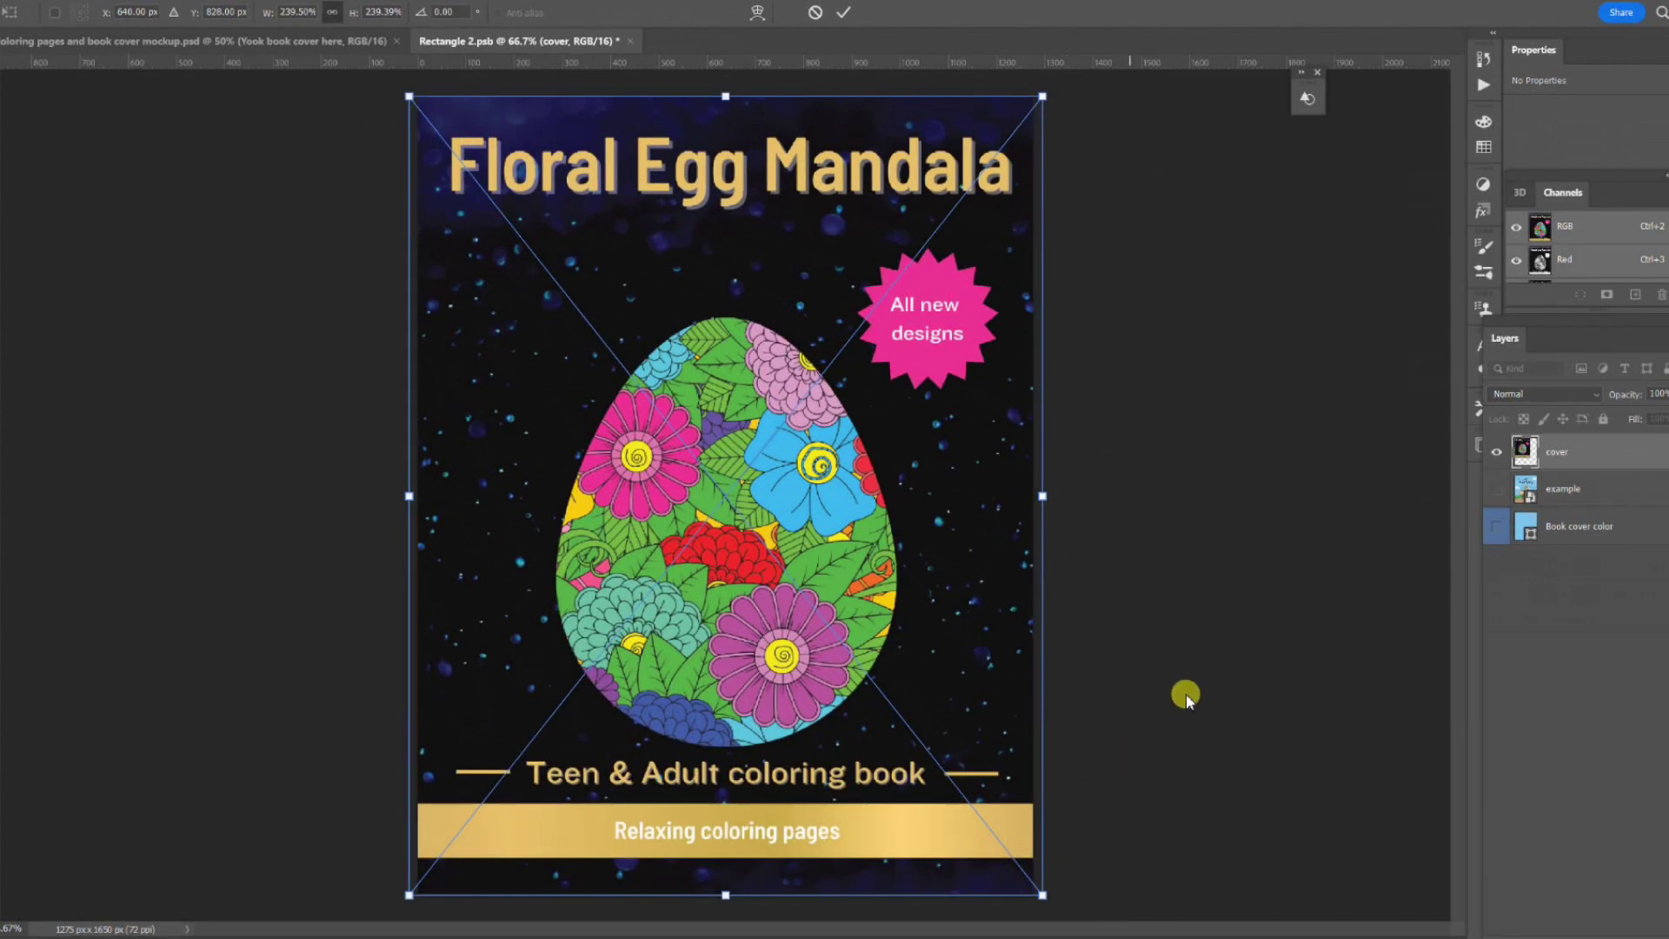
{"action": "key", "text": "Return"}
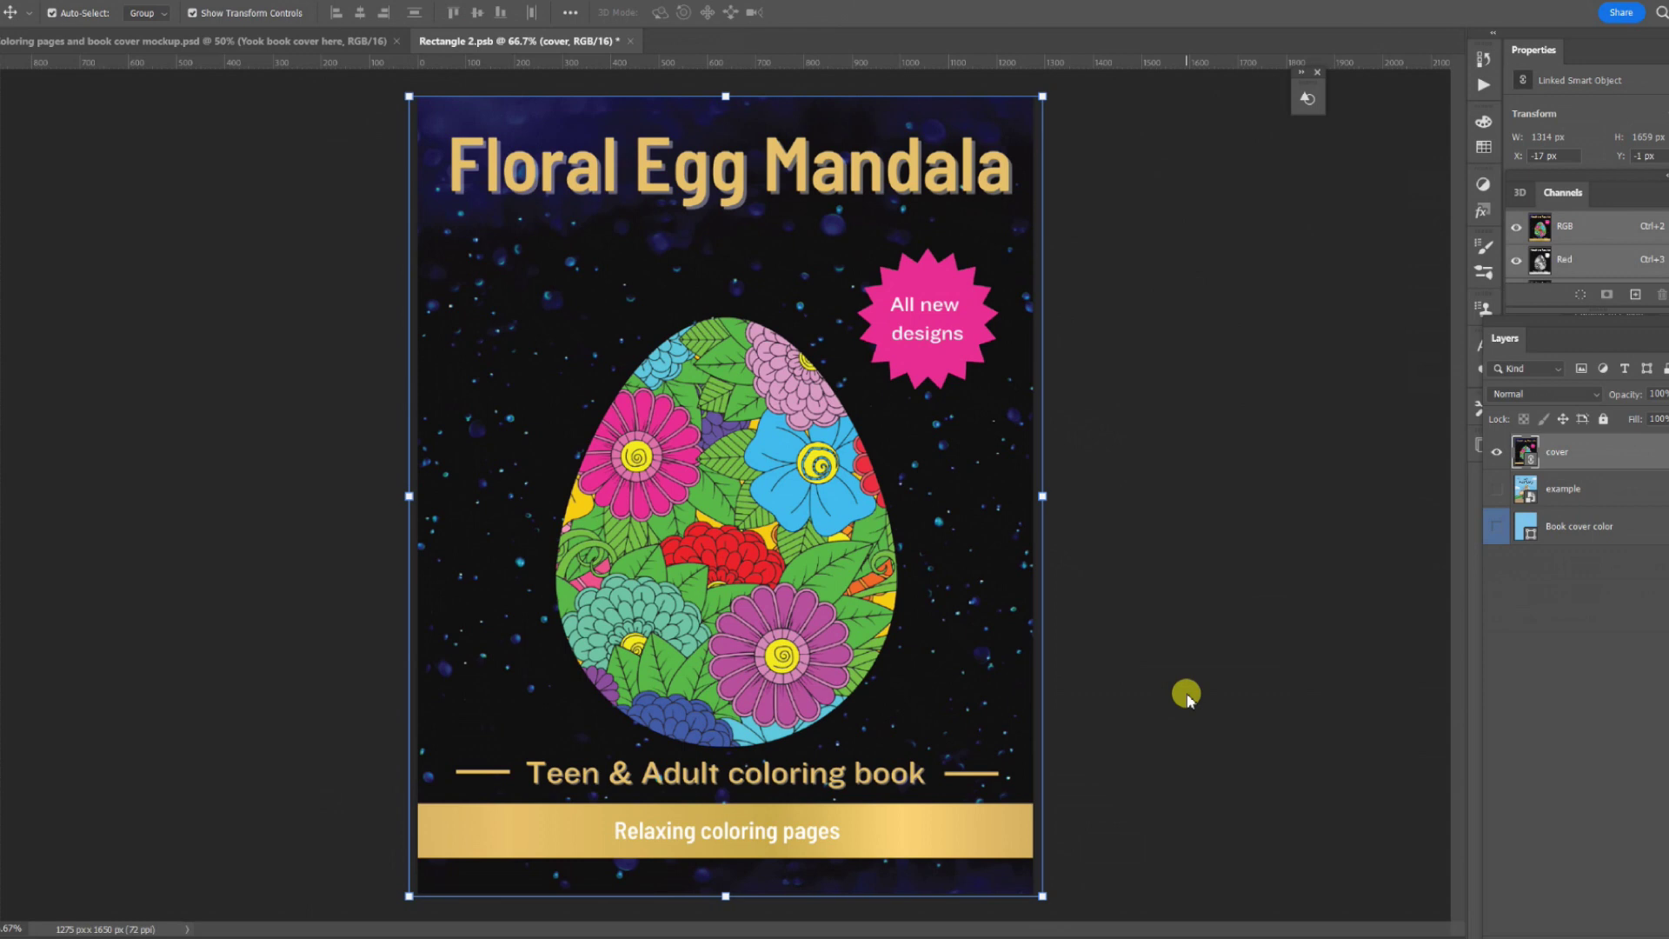
{"action": "left_click", "coordinate": [620, 41]}
{"action": "left_click", "coordinate": [801, 368]}
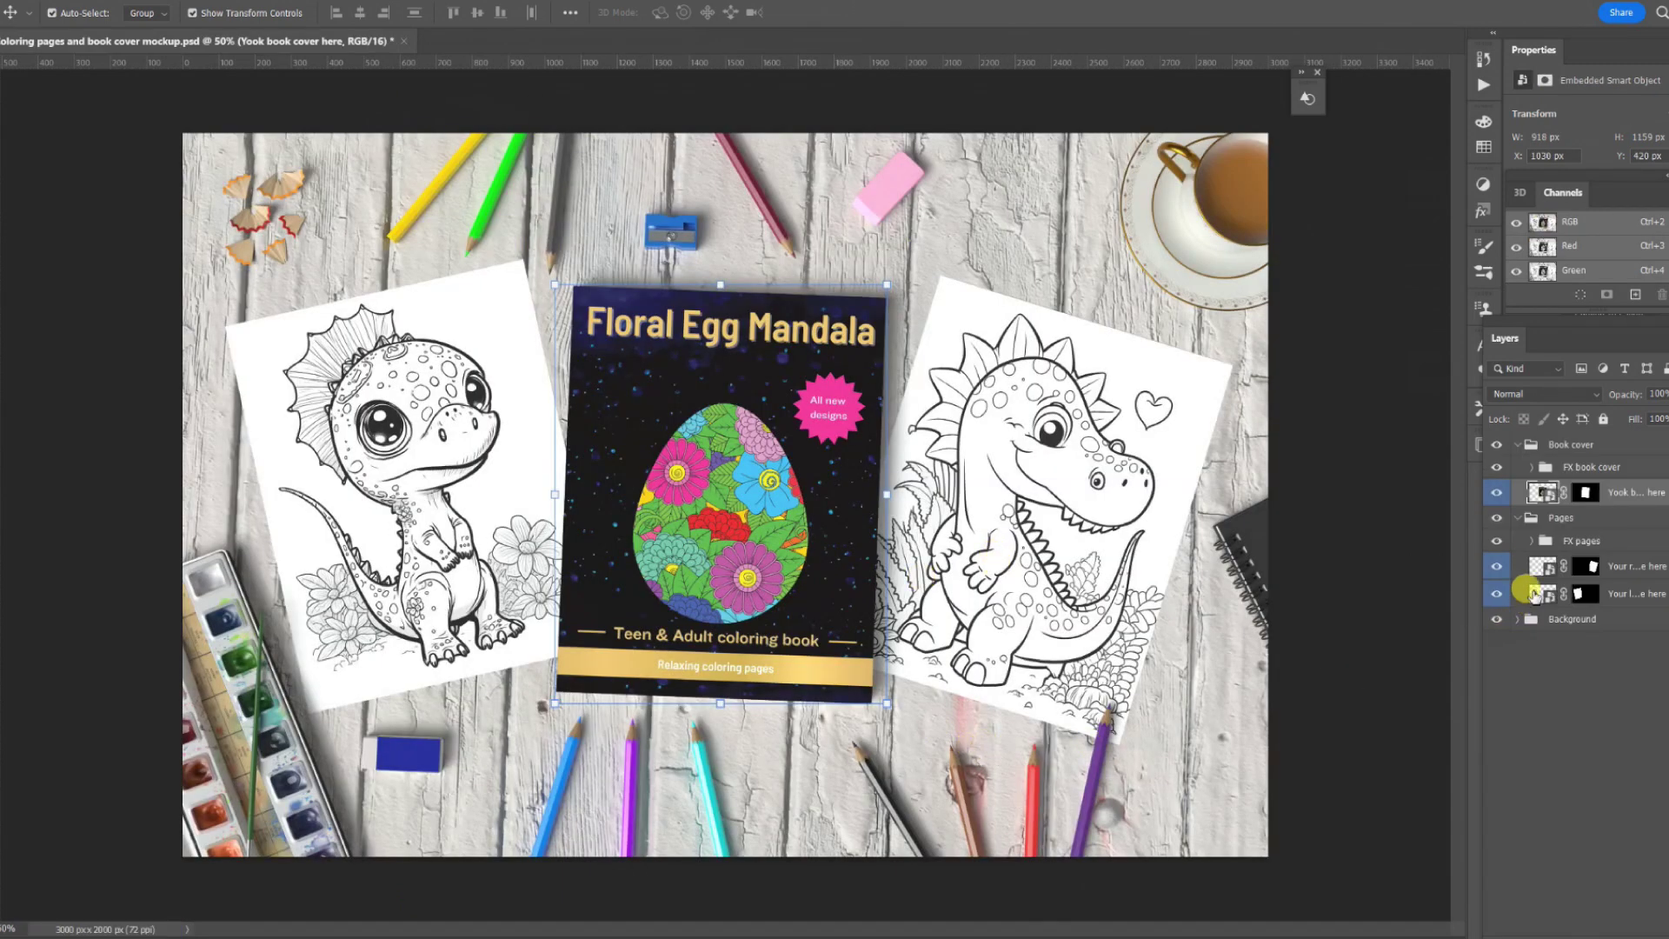
Open the right page smart object and hide its page color and example drawing layers.
{"action": "left_click", "coordinate": [1541, 565]}
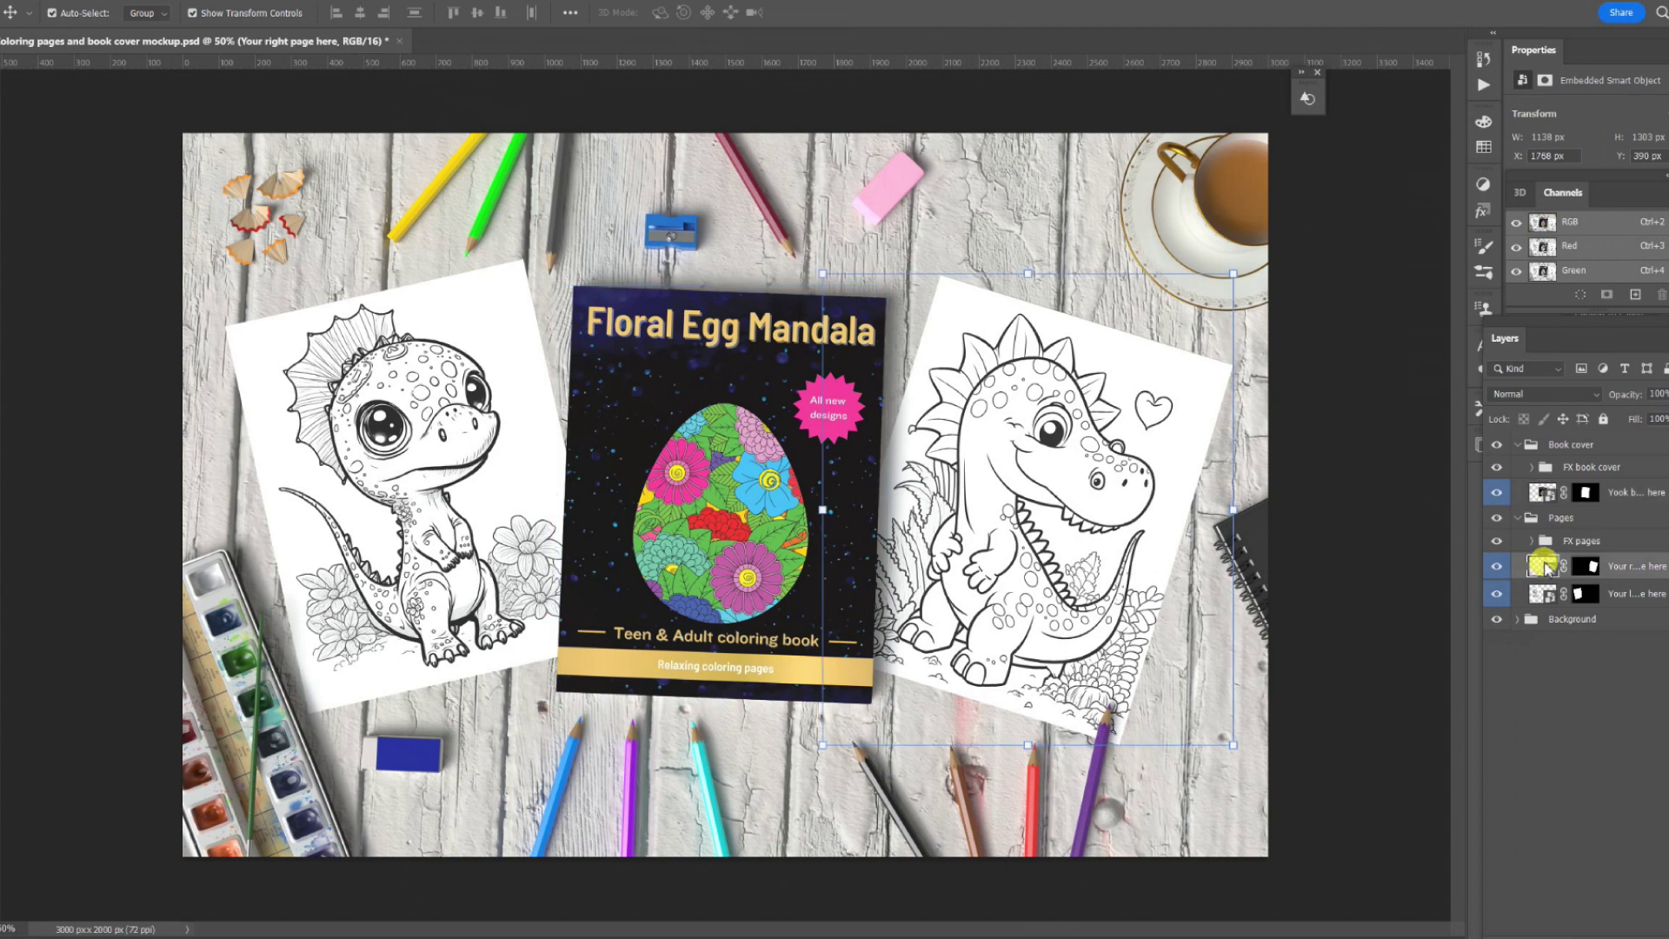
{"action": "double_click", "coordinate": [1541, 565]}
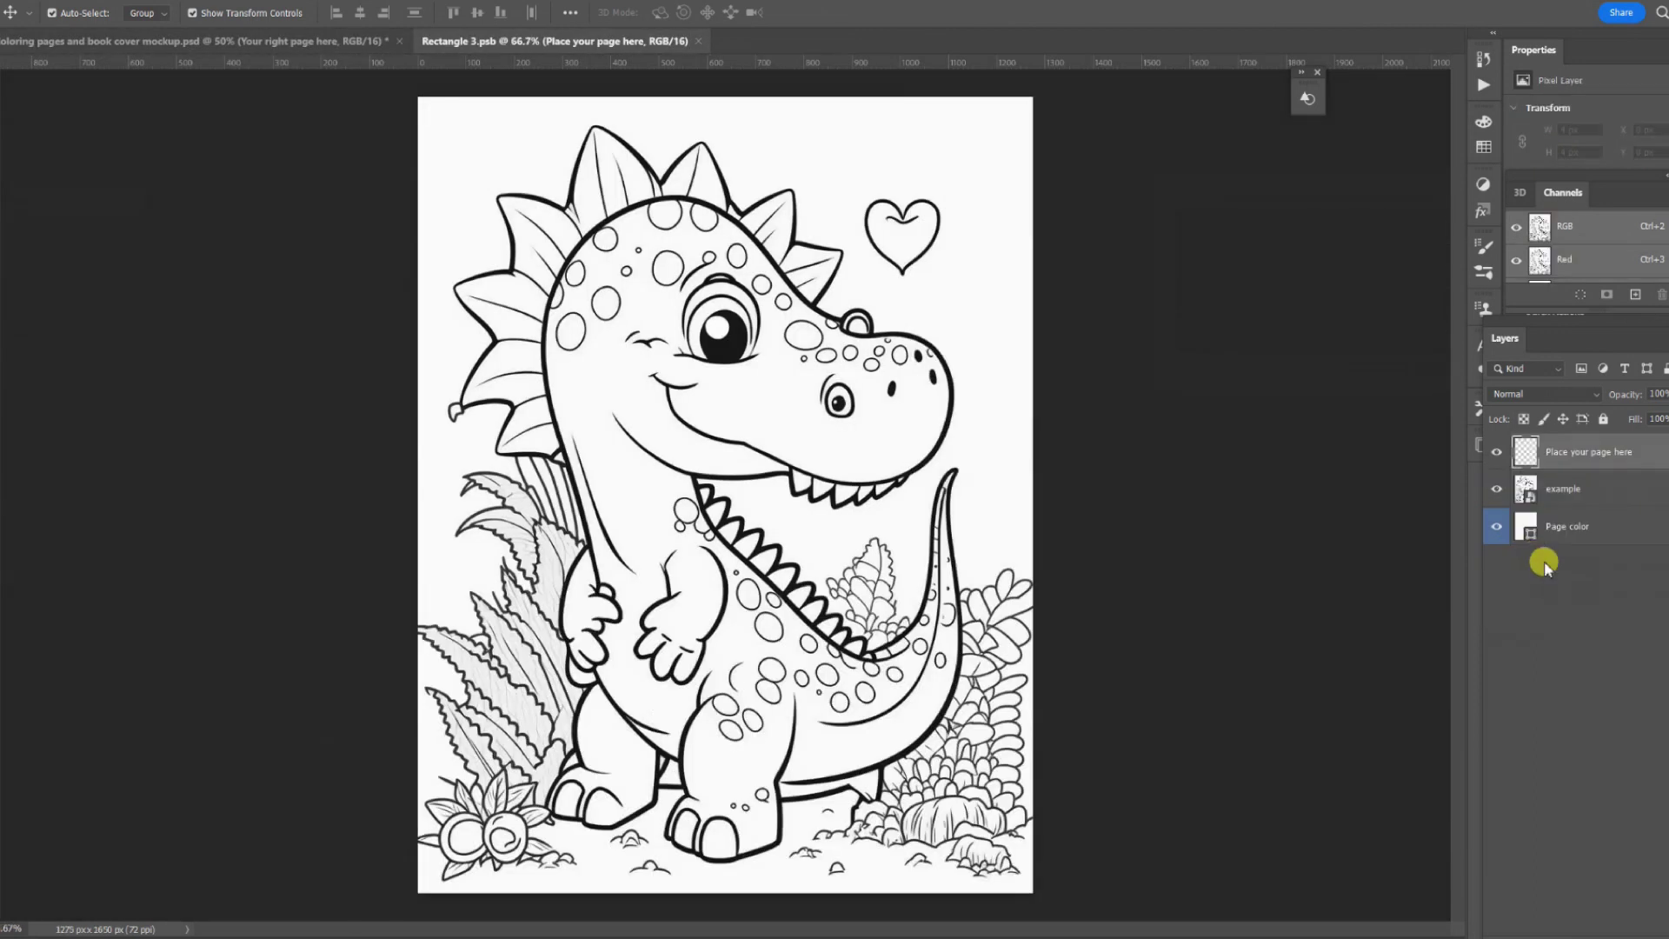
{"action": "left_click_drag", "start_coordinate": [1495, 528], "coordinate": [1490, 478]}
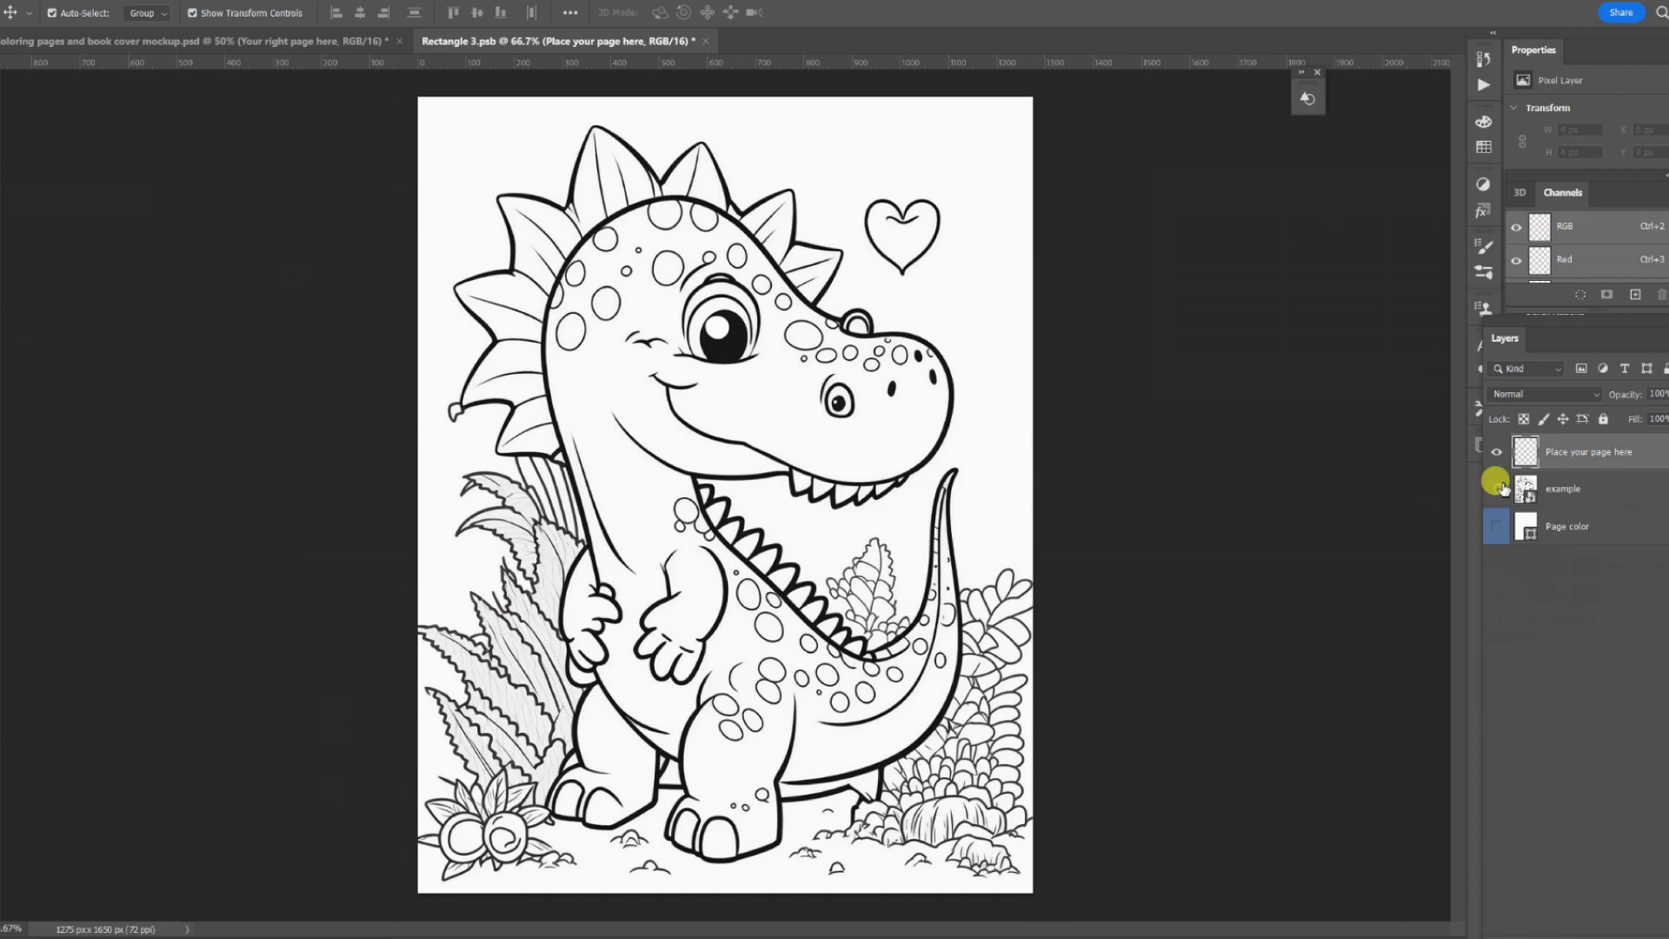
Place linked mandala egg color.png on the right page and save it into the mockup.
{"action": "key", "text": "alt+f"}
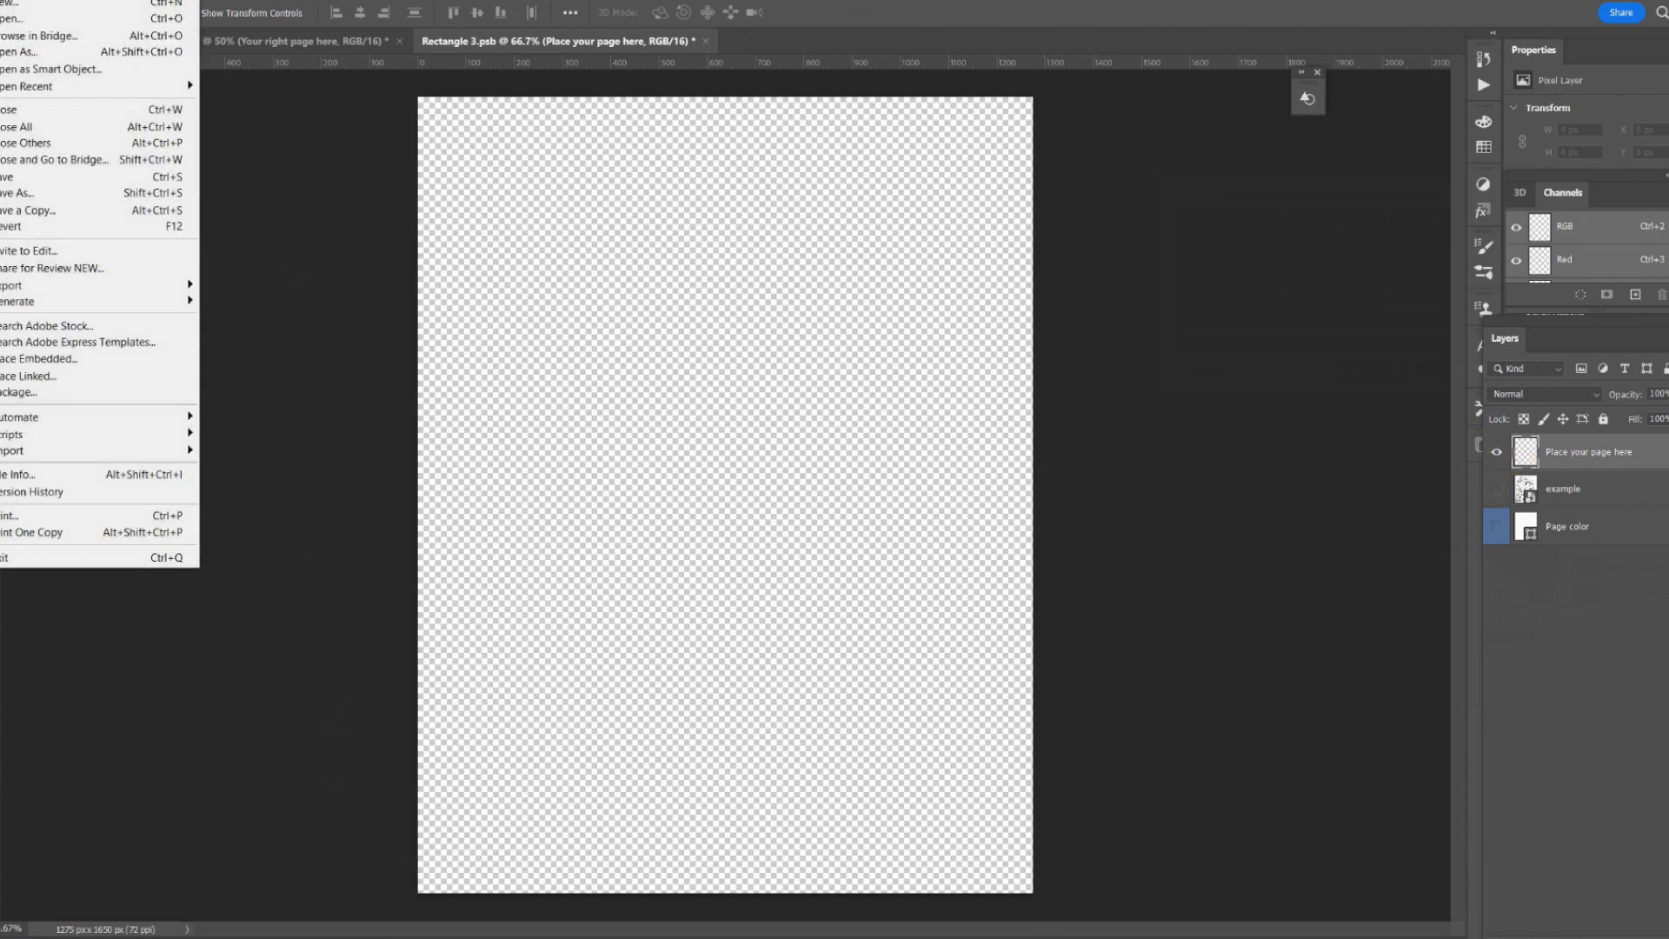
{"action": "left_click", "coordinate": [48, 378]}
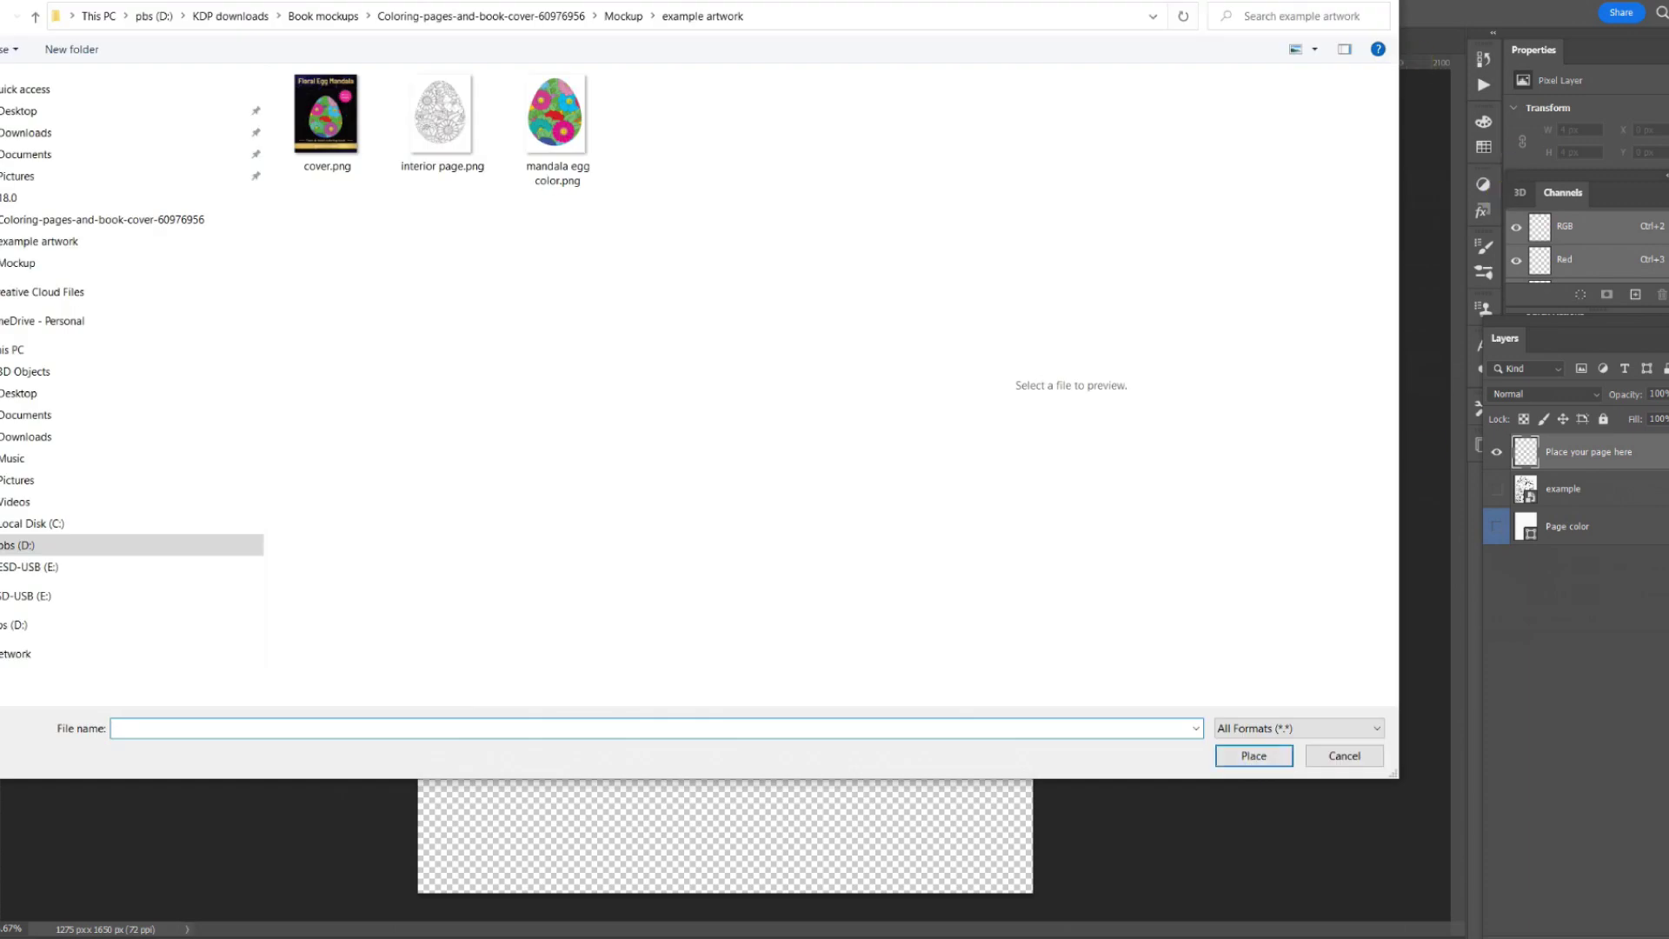
{"action": "left_click", "coordinate": [585, 73]}
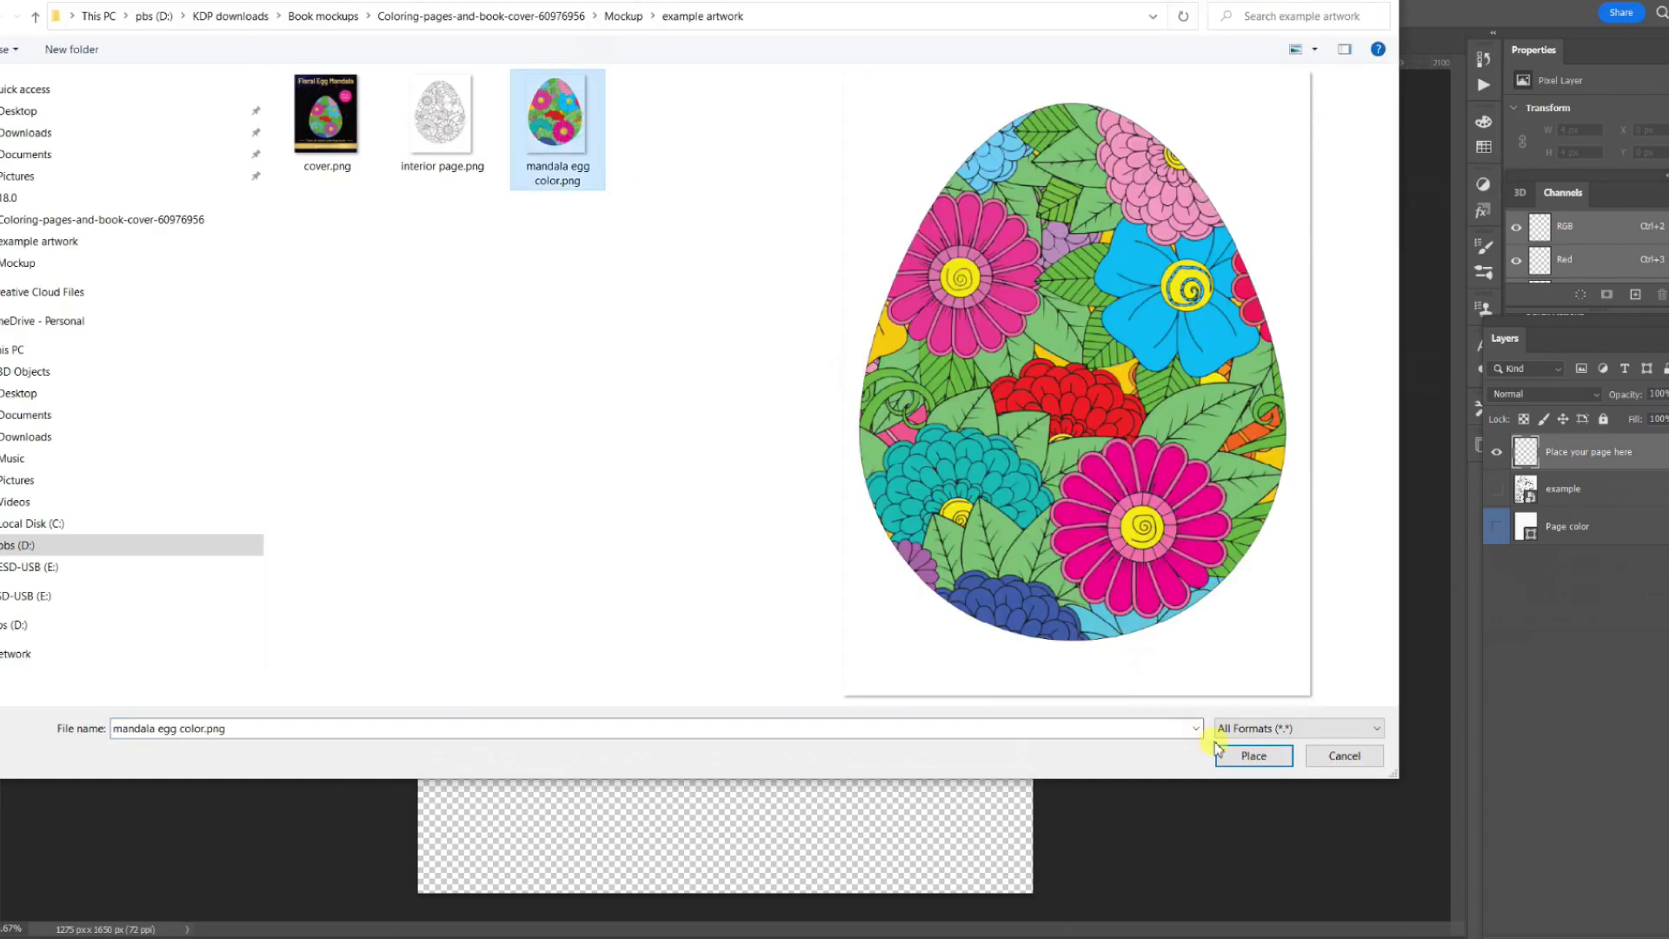
{"action": "left_click", "coordinate": [1249, 758]}
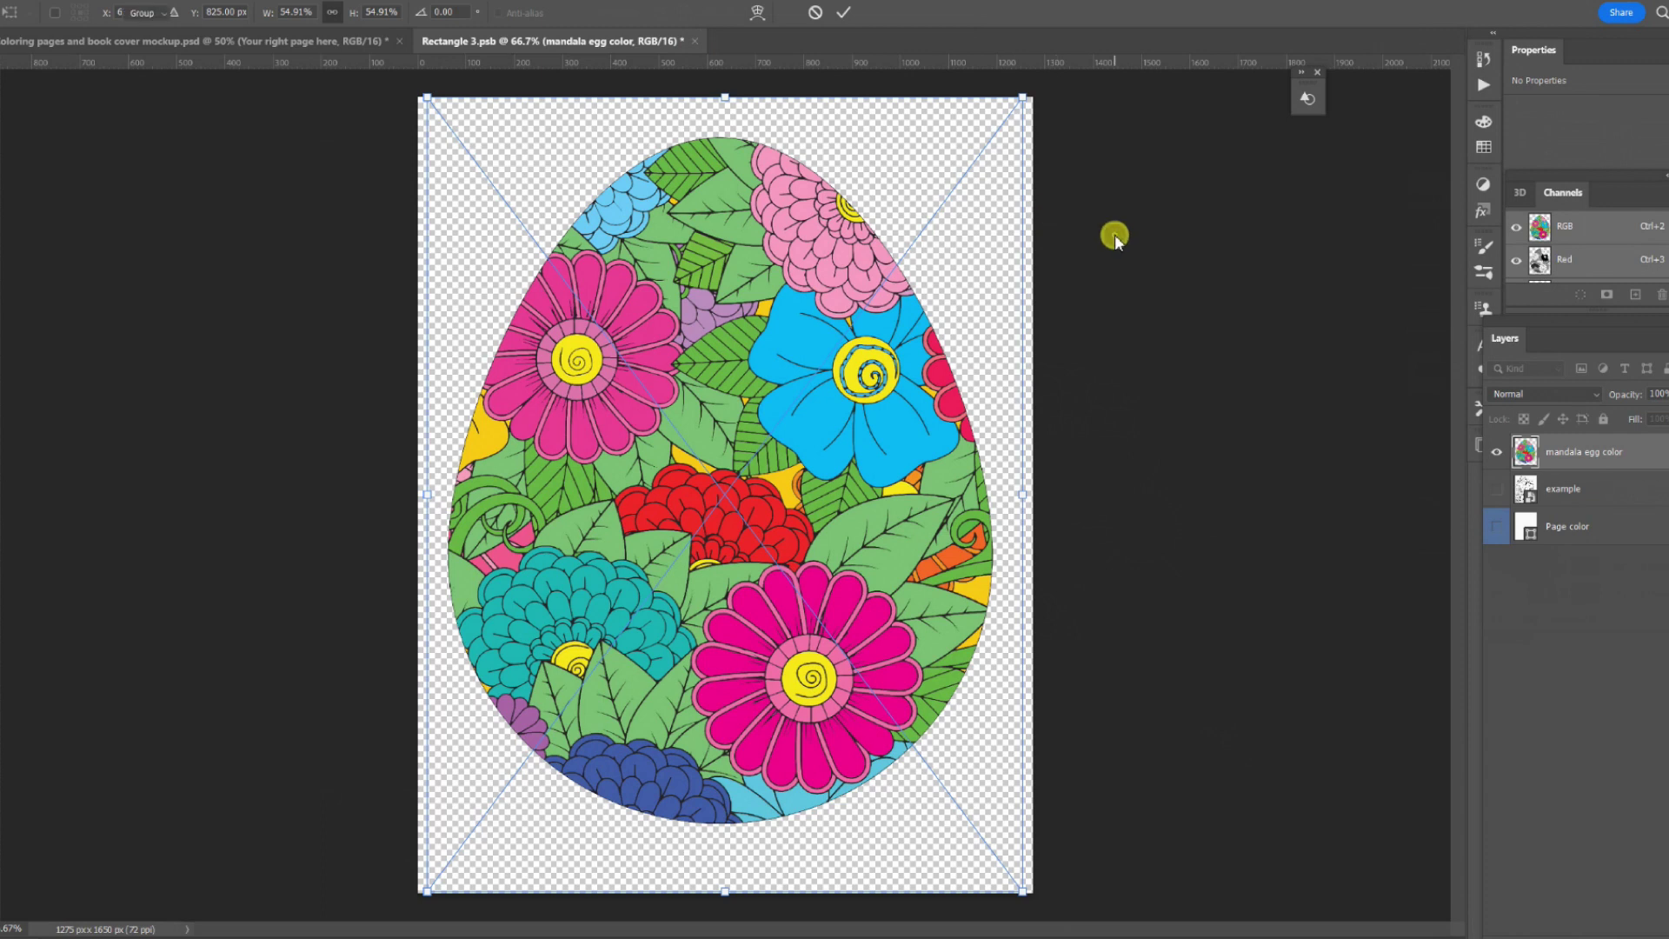
{"action": "key", "text": "Return"}
{"action": "left_click", "coordinate": [696, 42]}
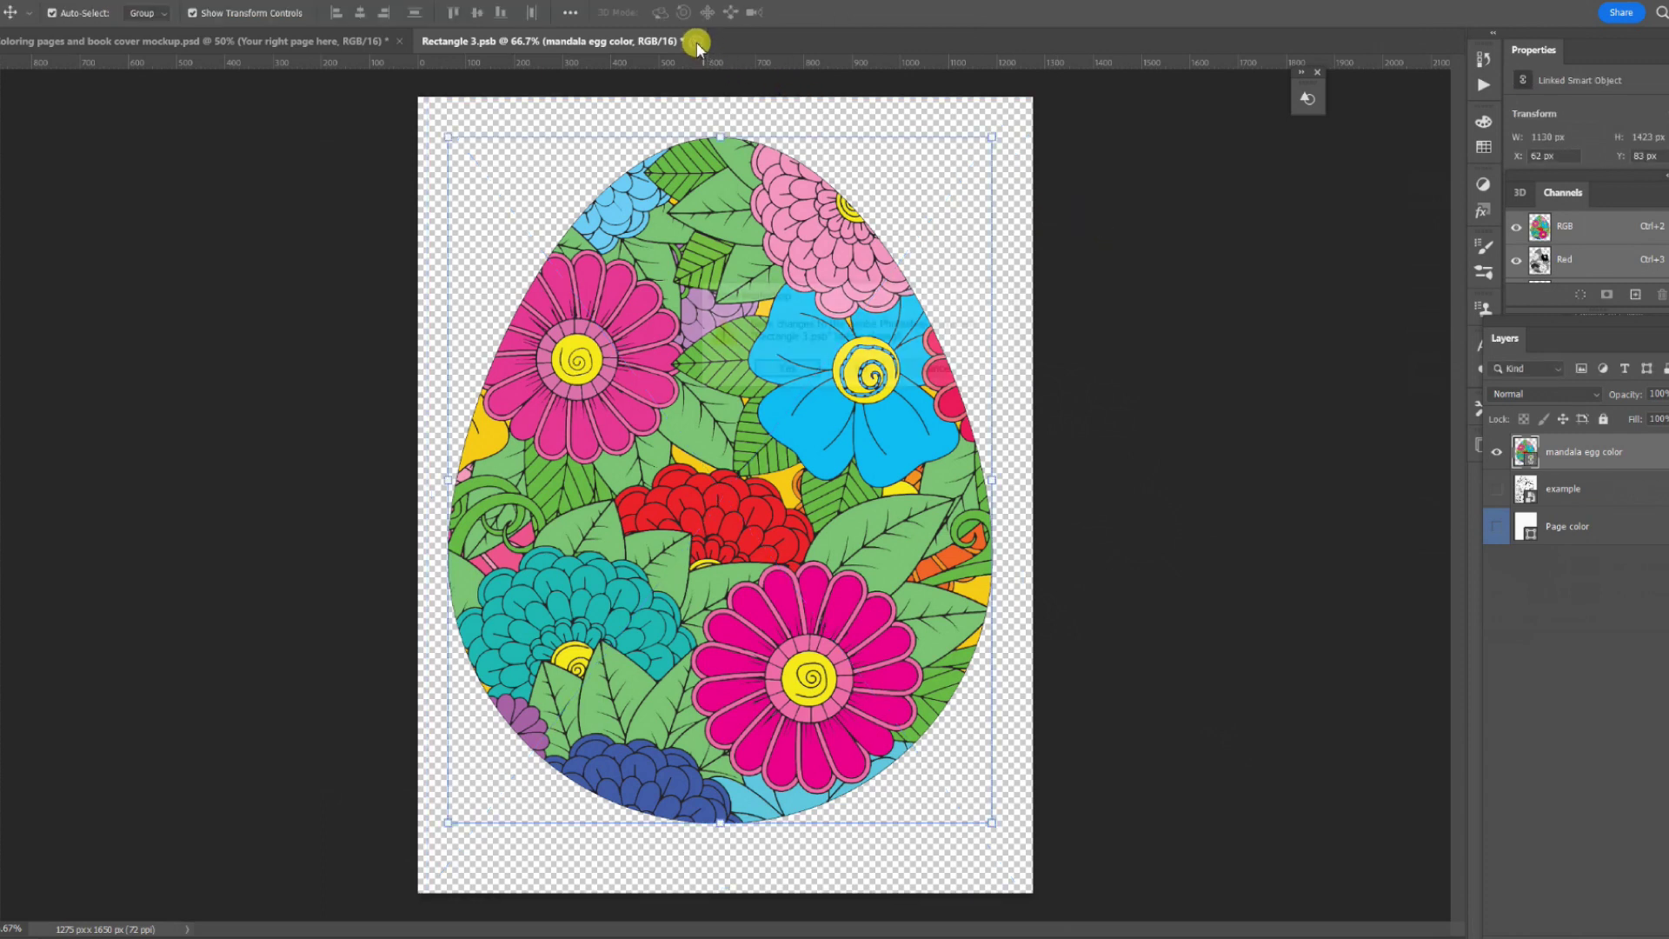
{"action": "left_click", "coordinate": [782, 370]}
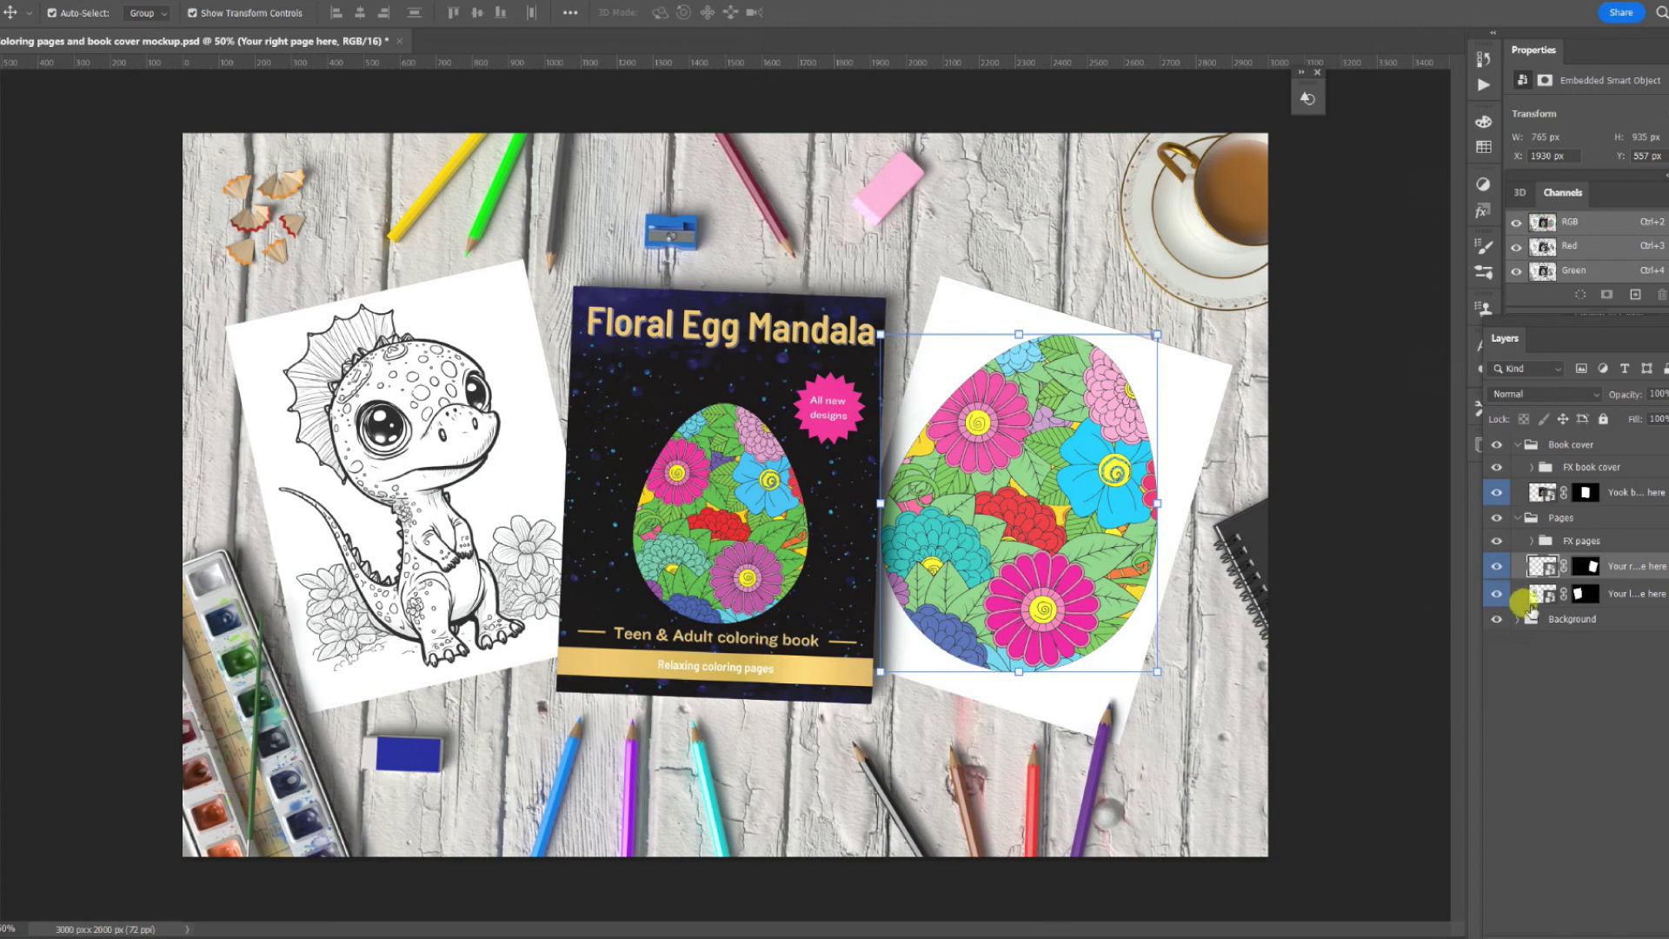
{"action": "double_click", "coordinate": [1543, 594]}
Hide the left page's color and dinosaur layers and place linked interior page.png.
{"action": "left_click", "coordinate": [1497, 526]}
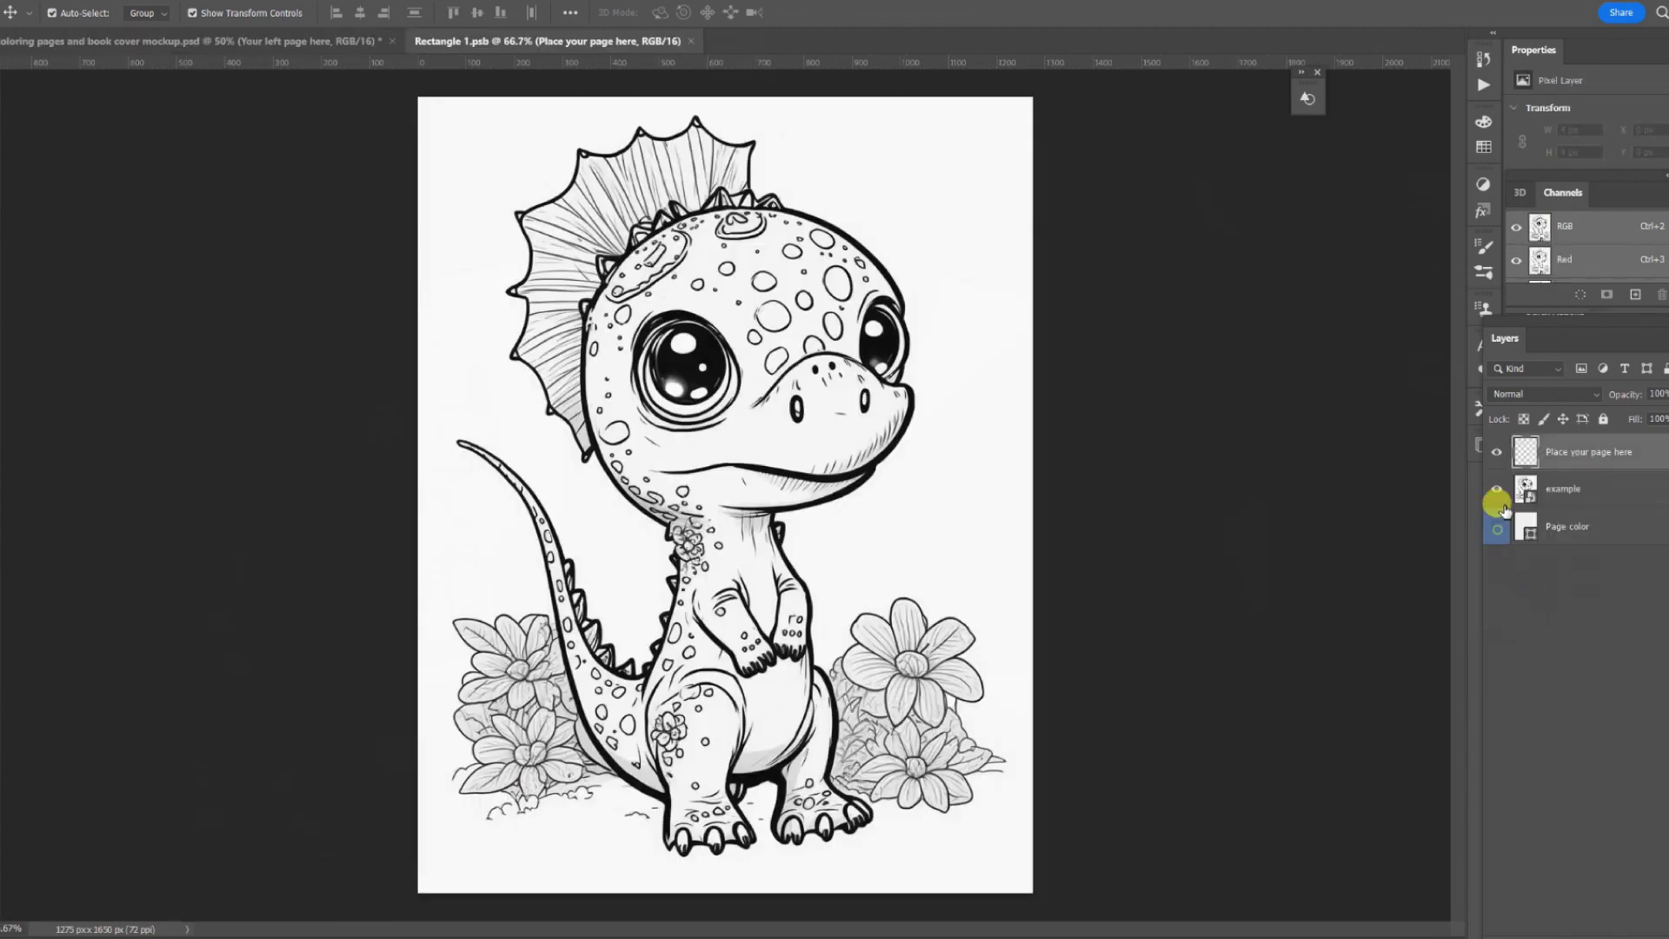
{"action": "left_click", "coordinate": [1496, 489]}
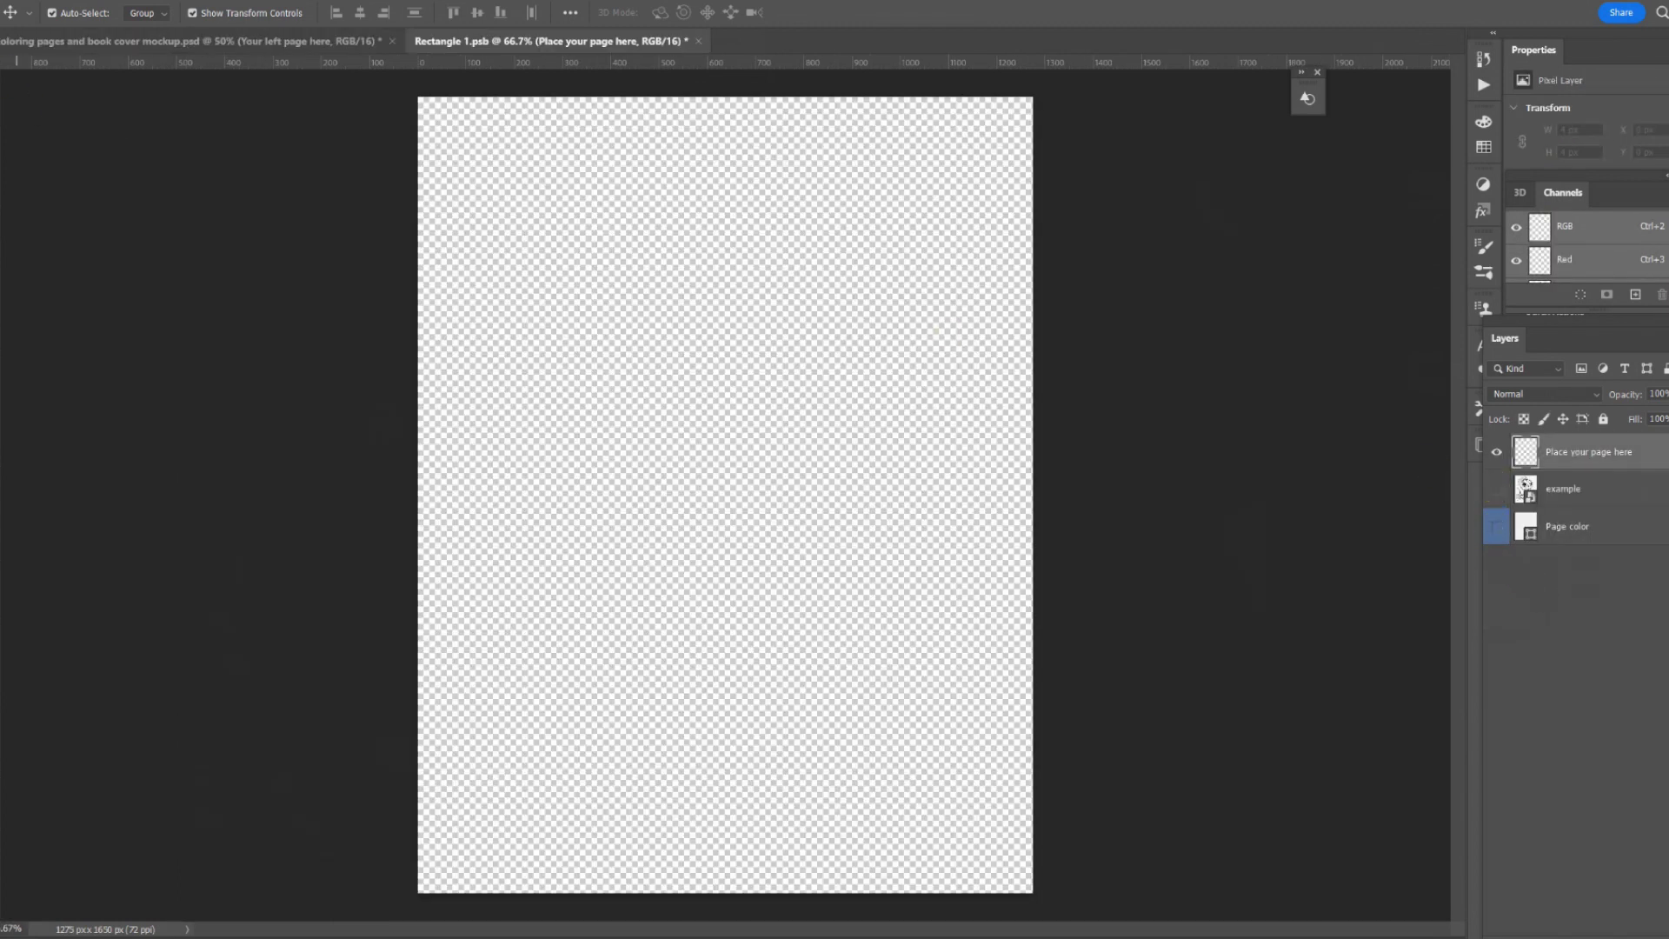
{"action": "key", "text": "alt+f"}
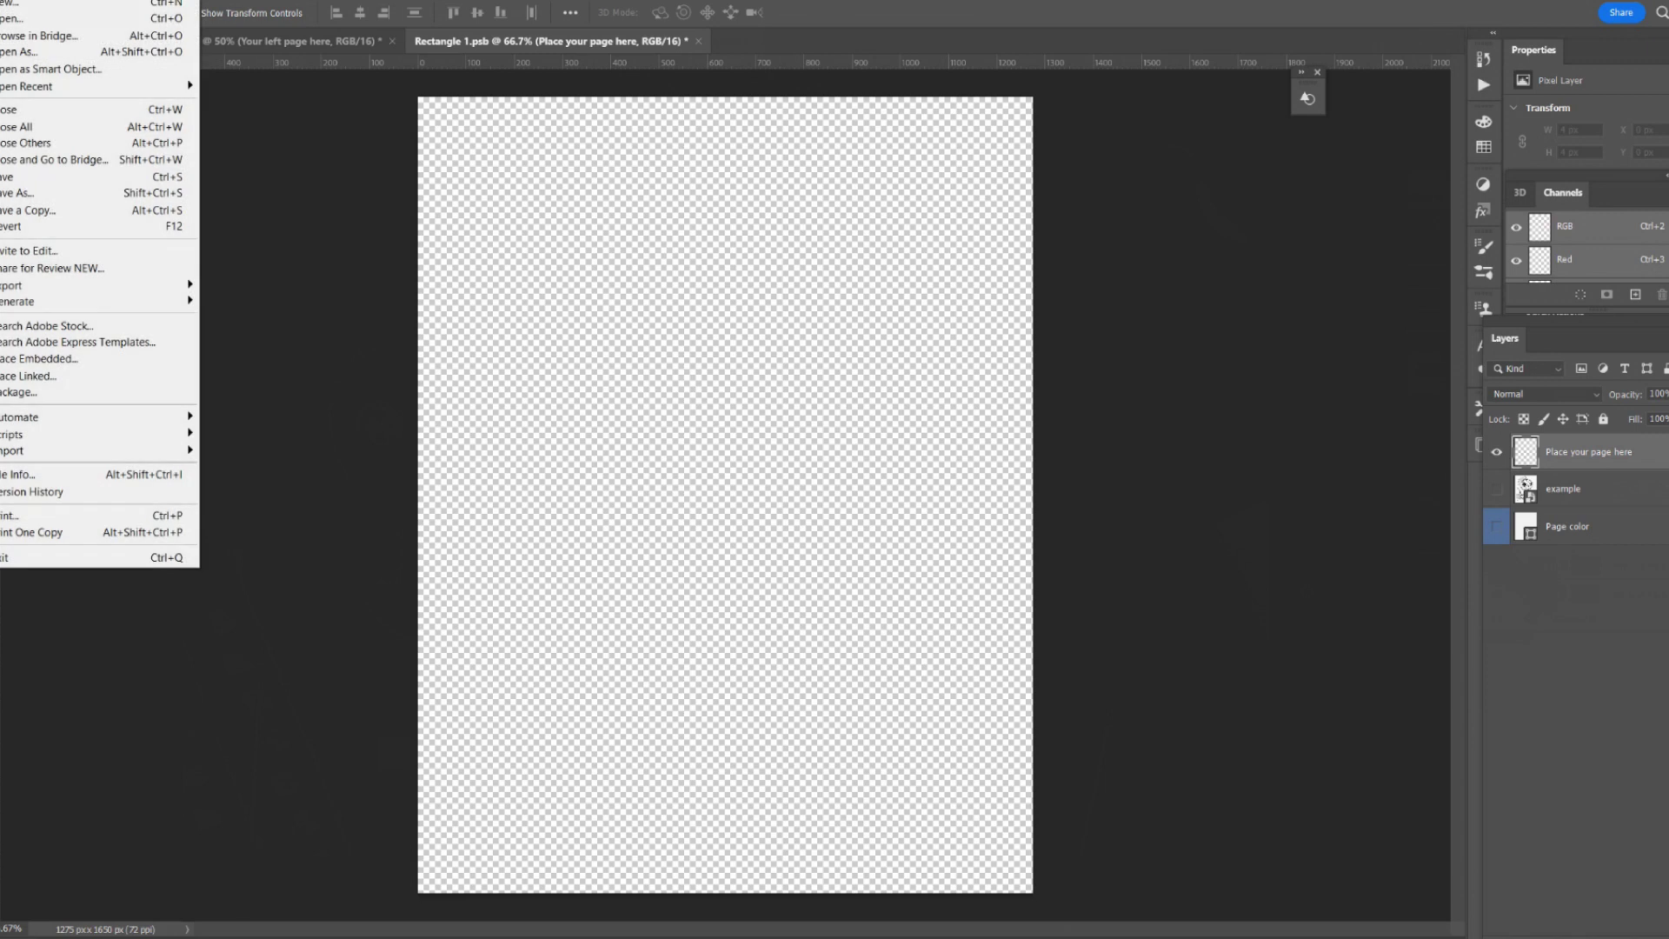
{"action": "left_click", "coordinate": [32, 376]}
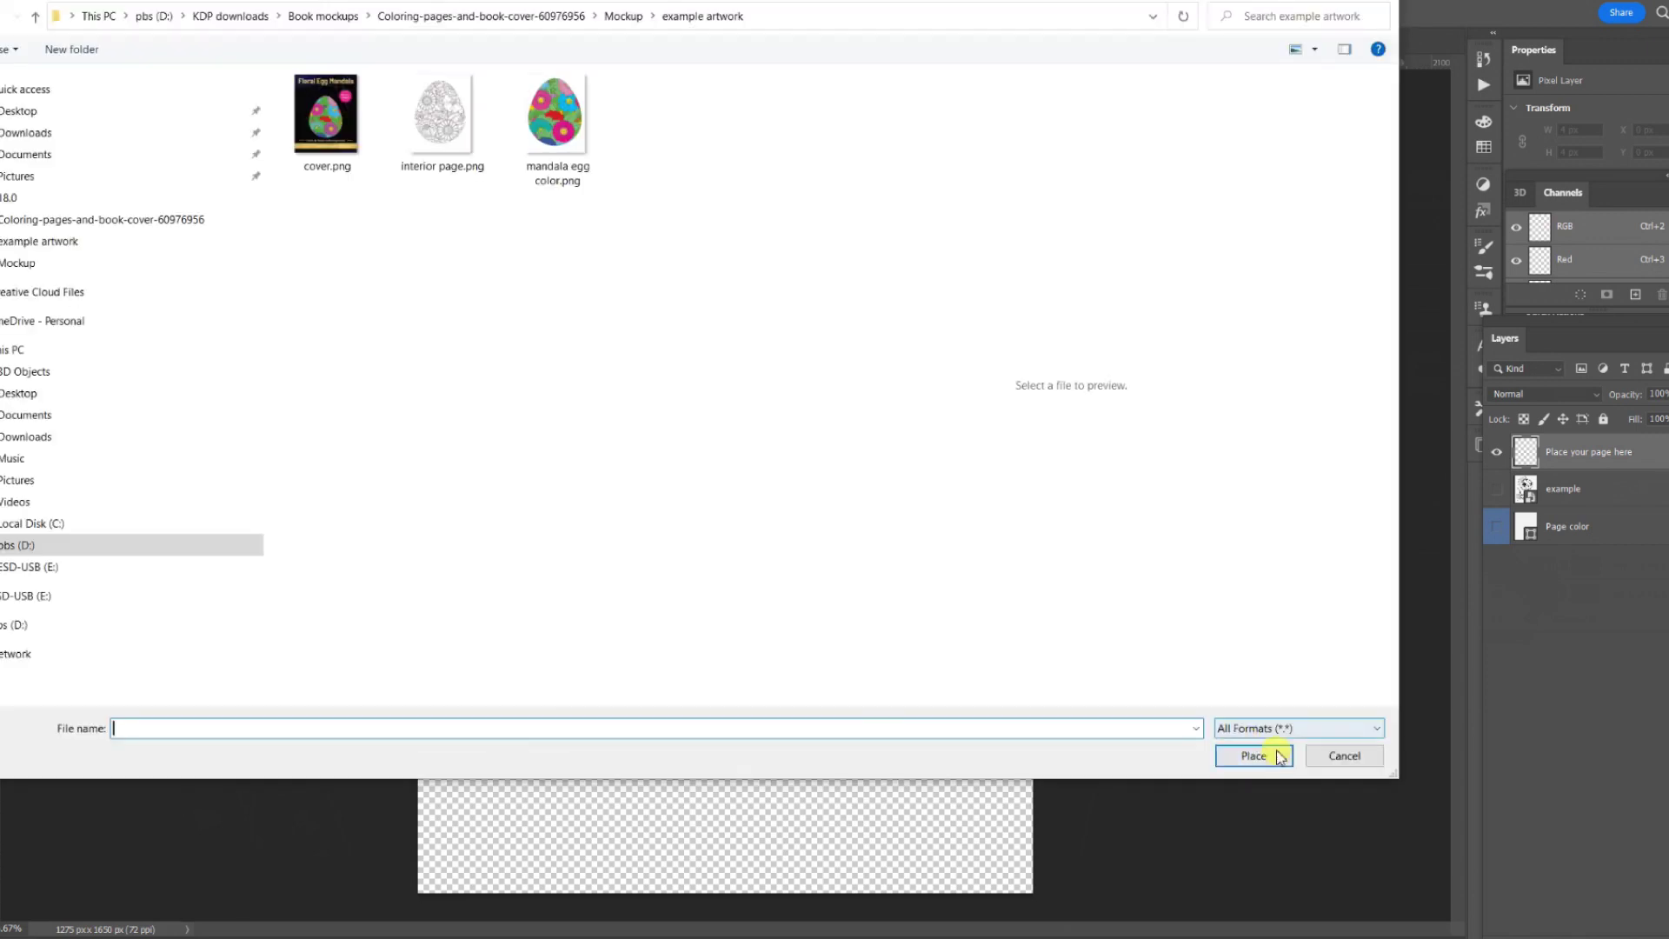
{"action": "left_click", "coordinate": [469, 132]}
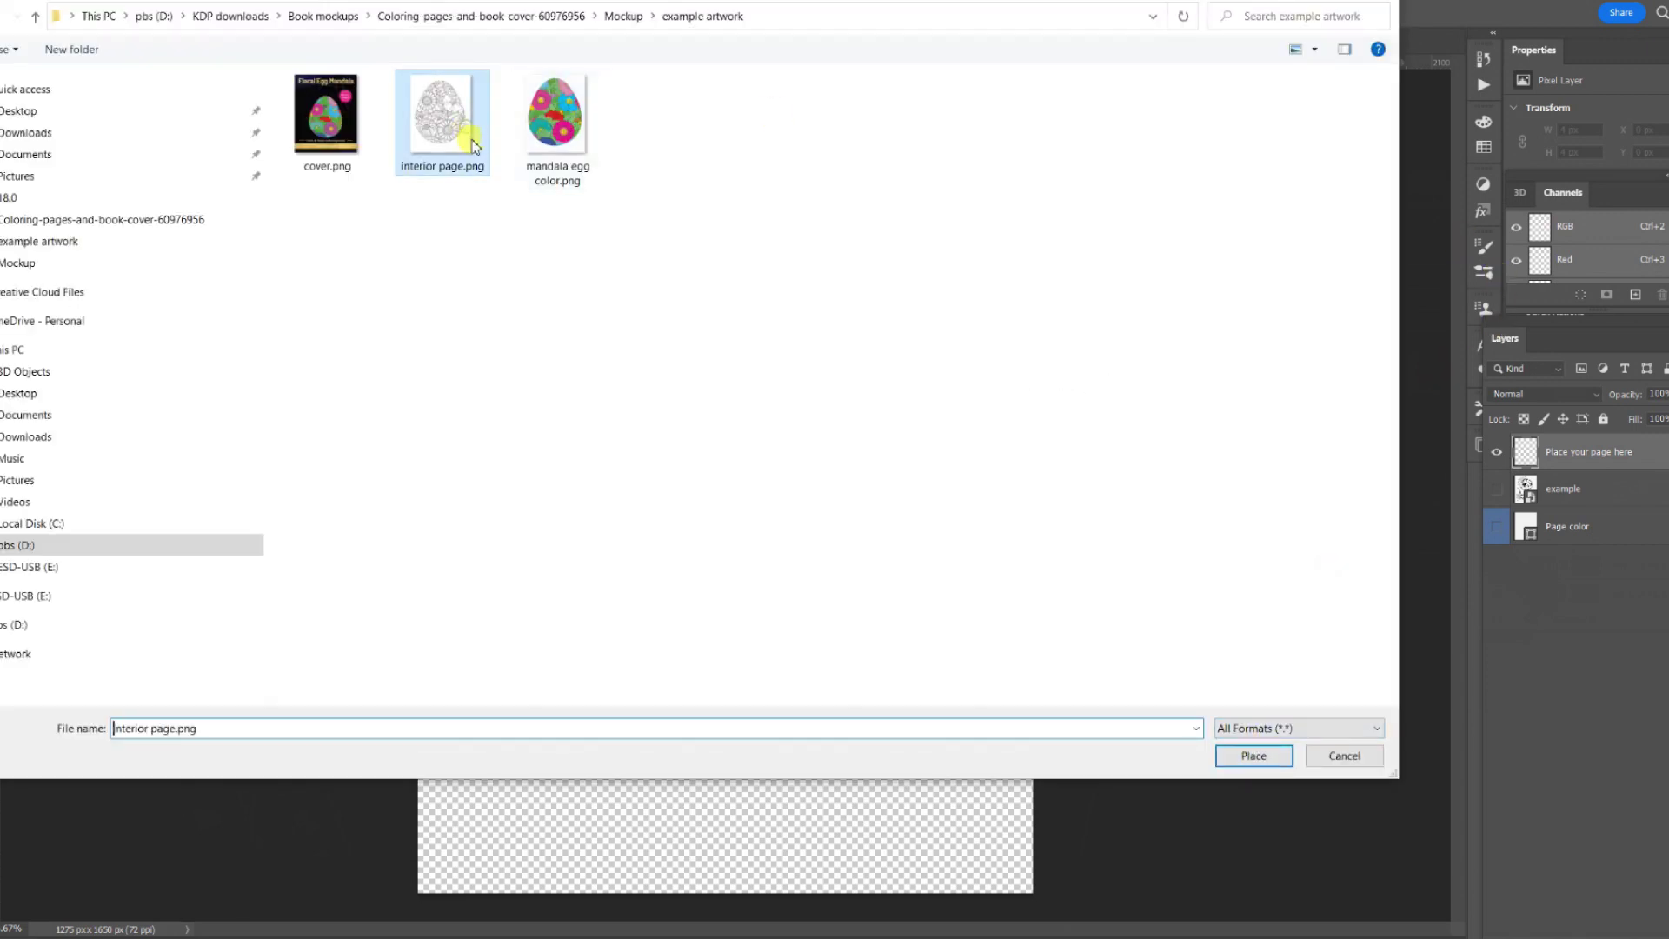
{"action": "left_click", "coordinate": [1234, 756]}
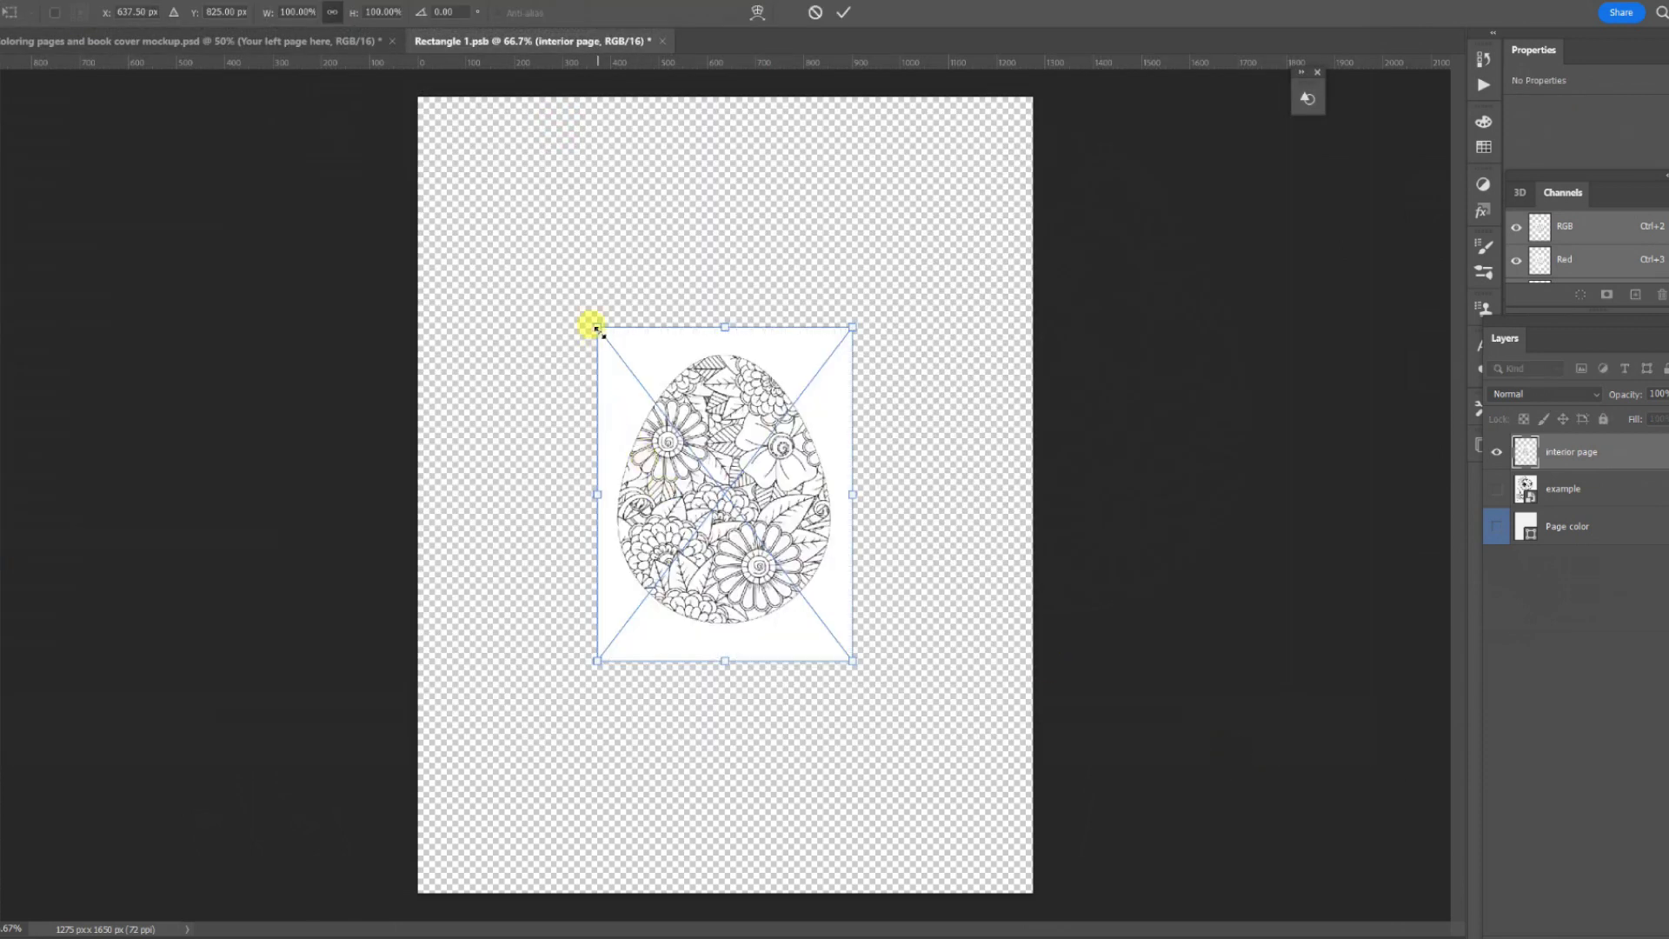
Scale the line-art egg to cover the whole page and save it into the mockup.
{"action": "left_click_drag", "start_coordinate": [594, 327], "coordinate": [380, 142]}
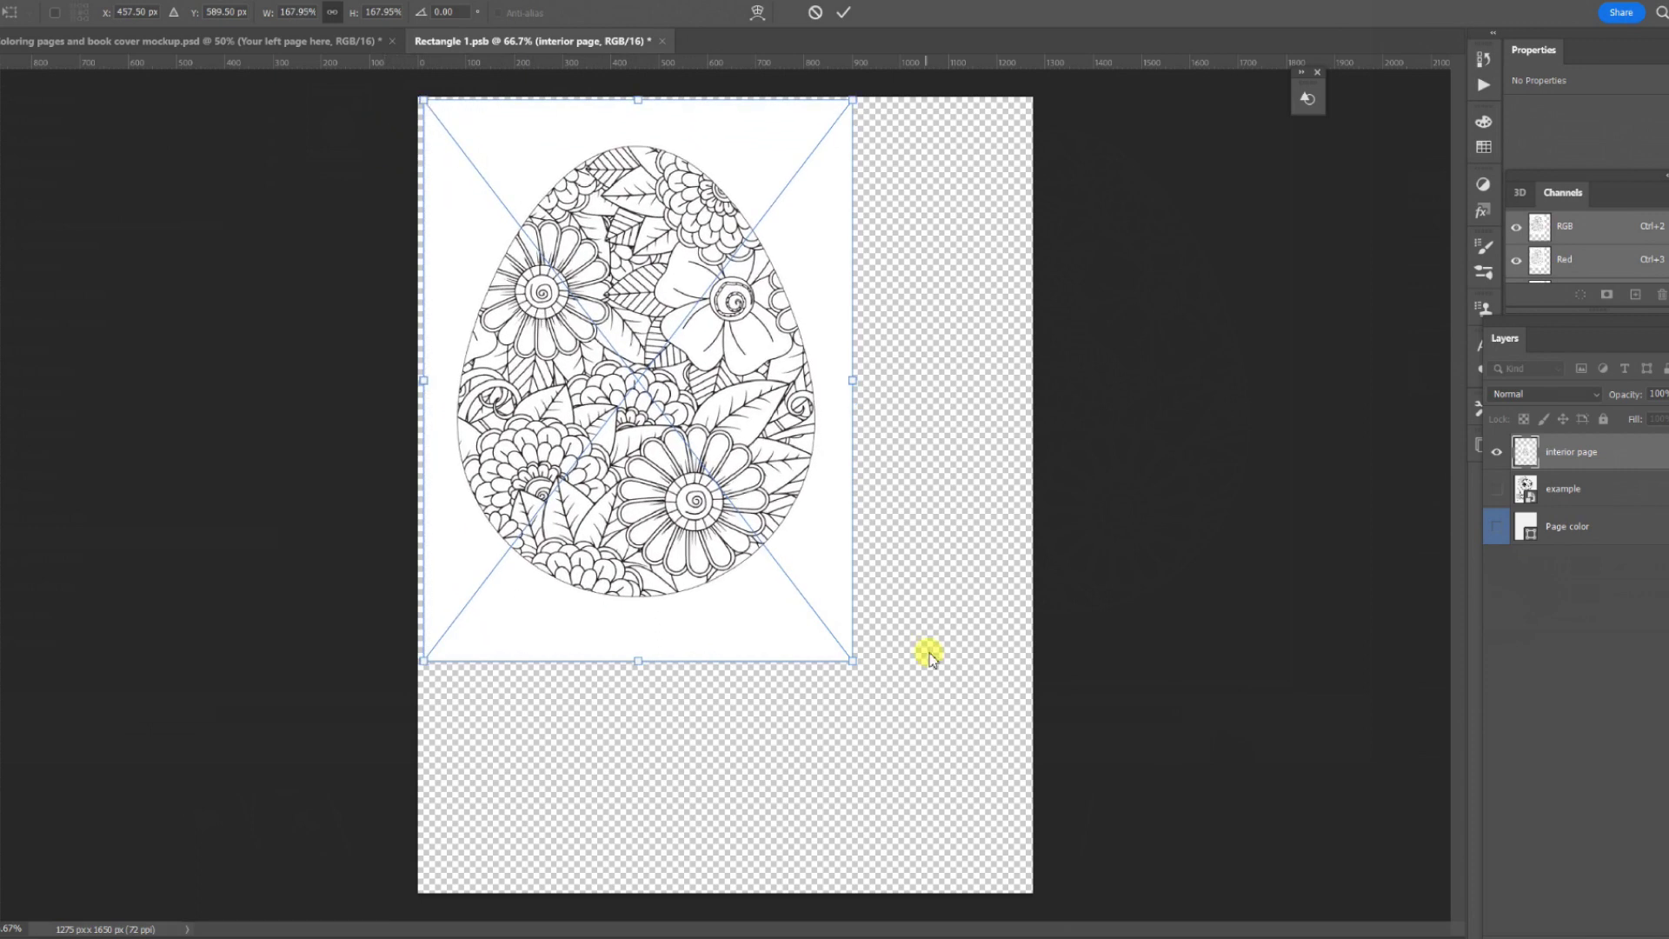
{"action": "left_click_drag", "start_coordinate": [854, 662], "coordinate": [1081, 869]}
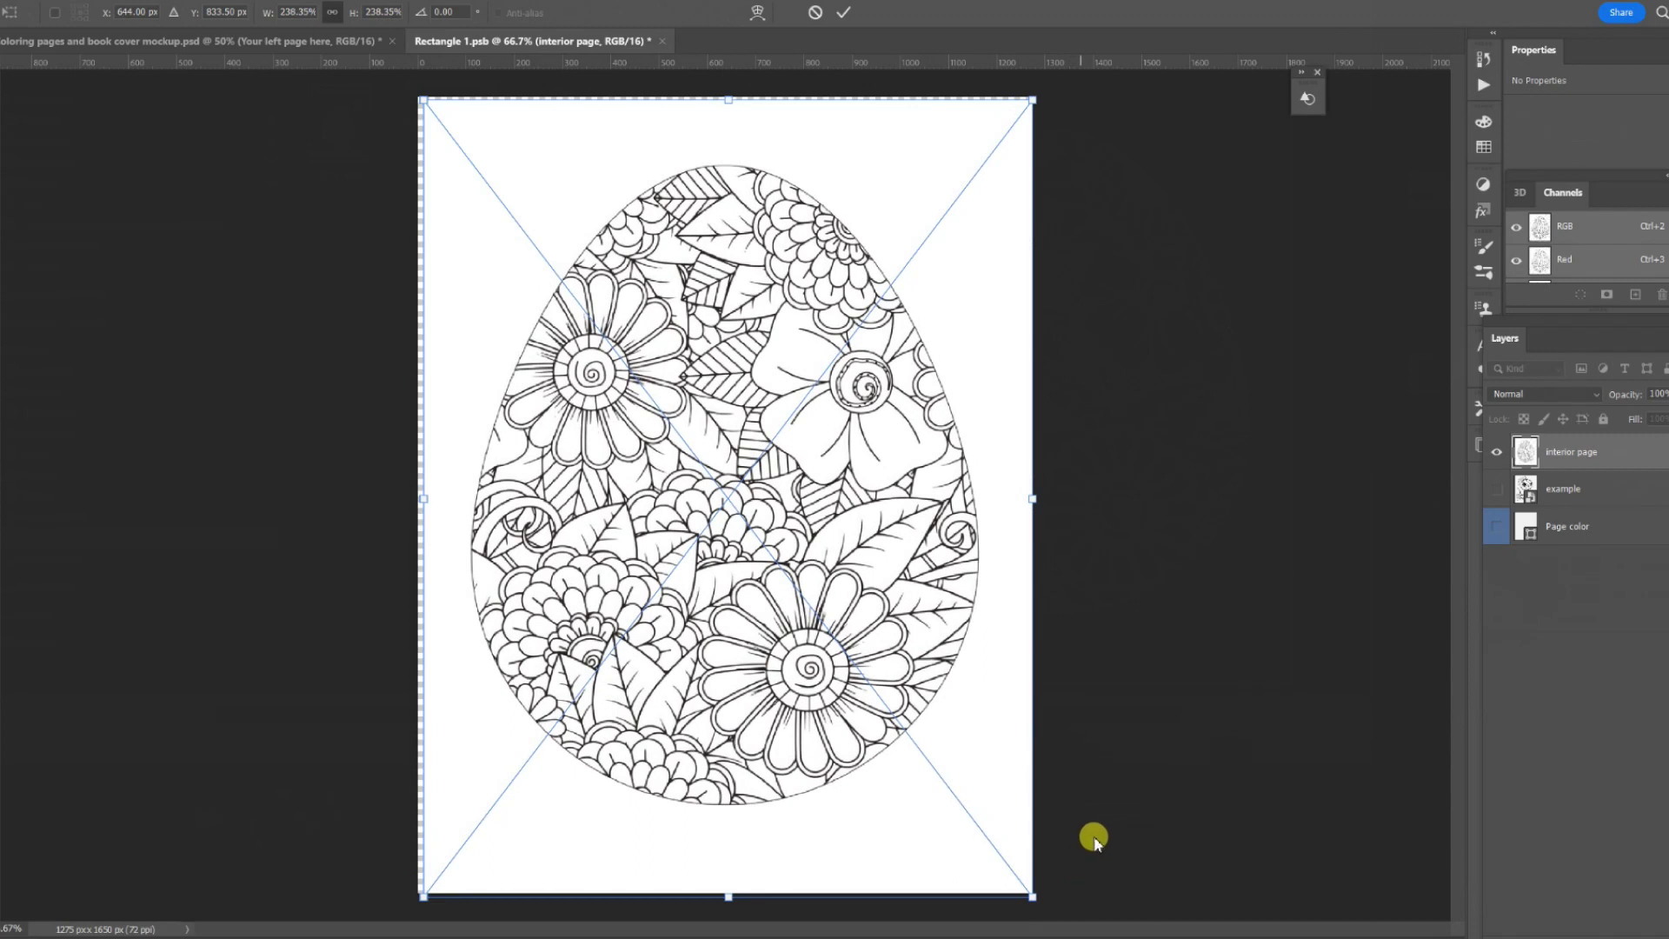
{"action": "left_click_drag", "start_coordinate": [948, 615], "coordinate": [958, 623]}
{"action": "key", "text": "Return"}
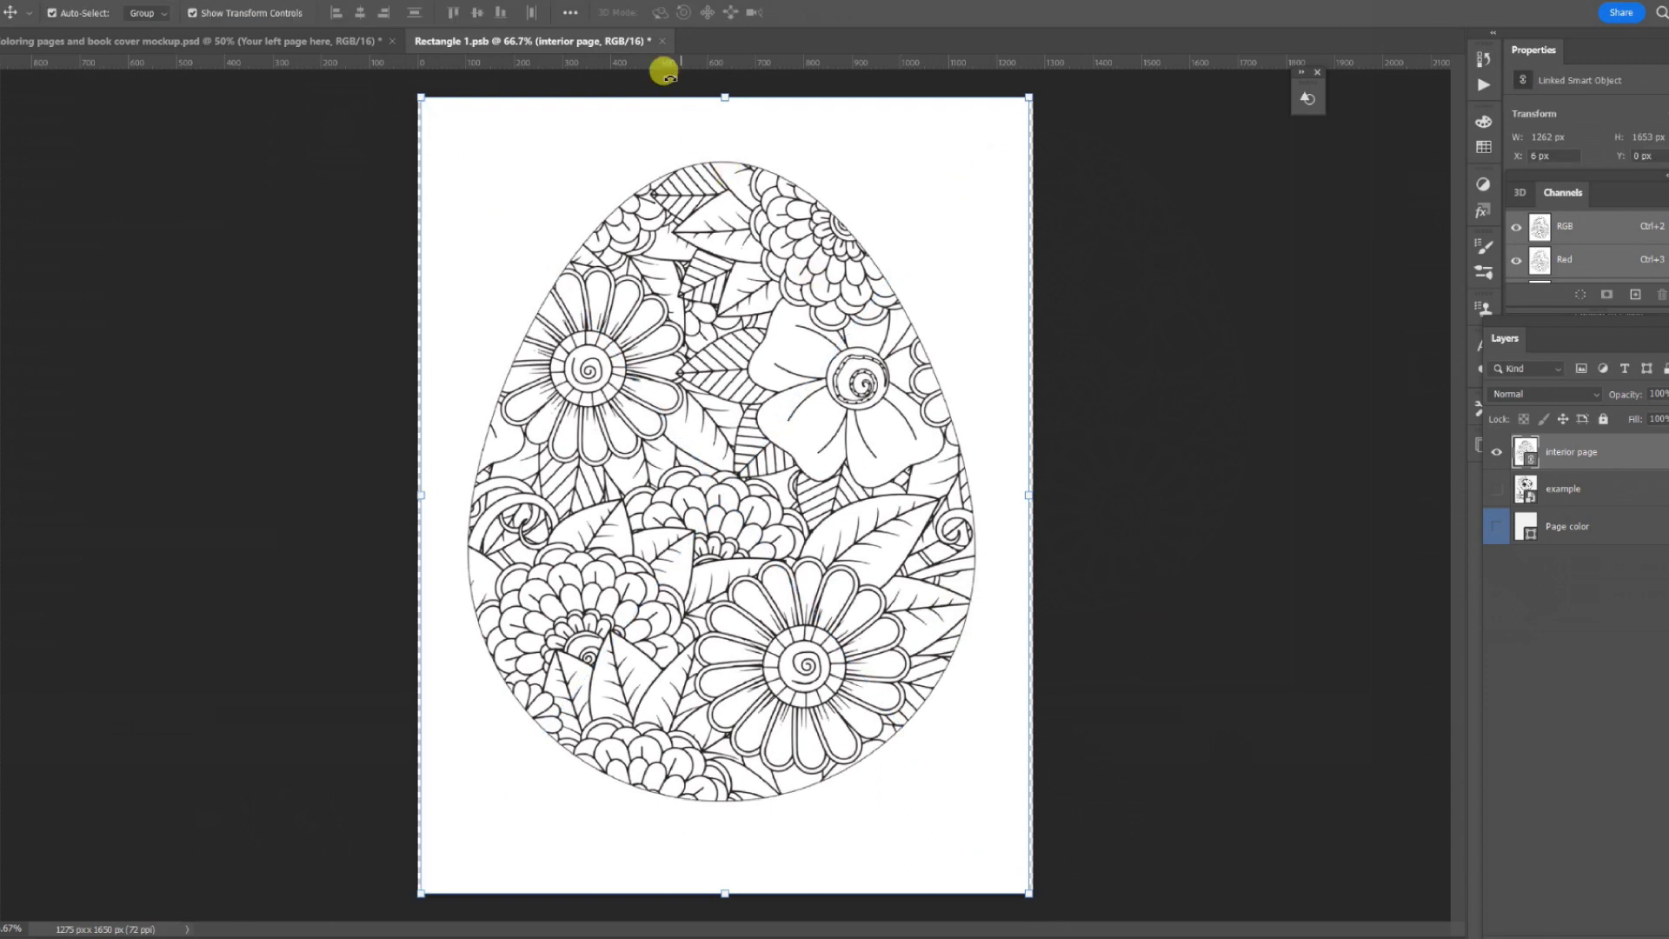
{"action": "left_click", "coordinate": [661, 41]}
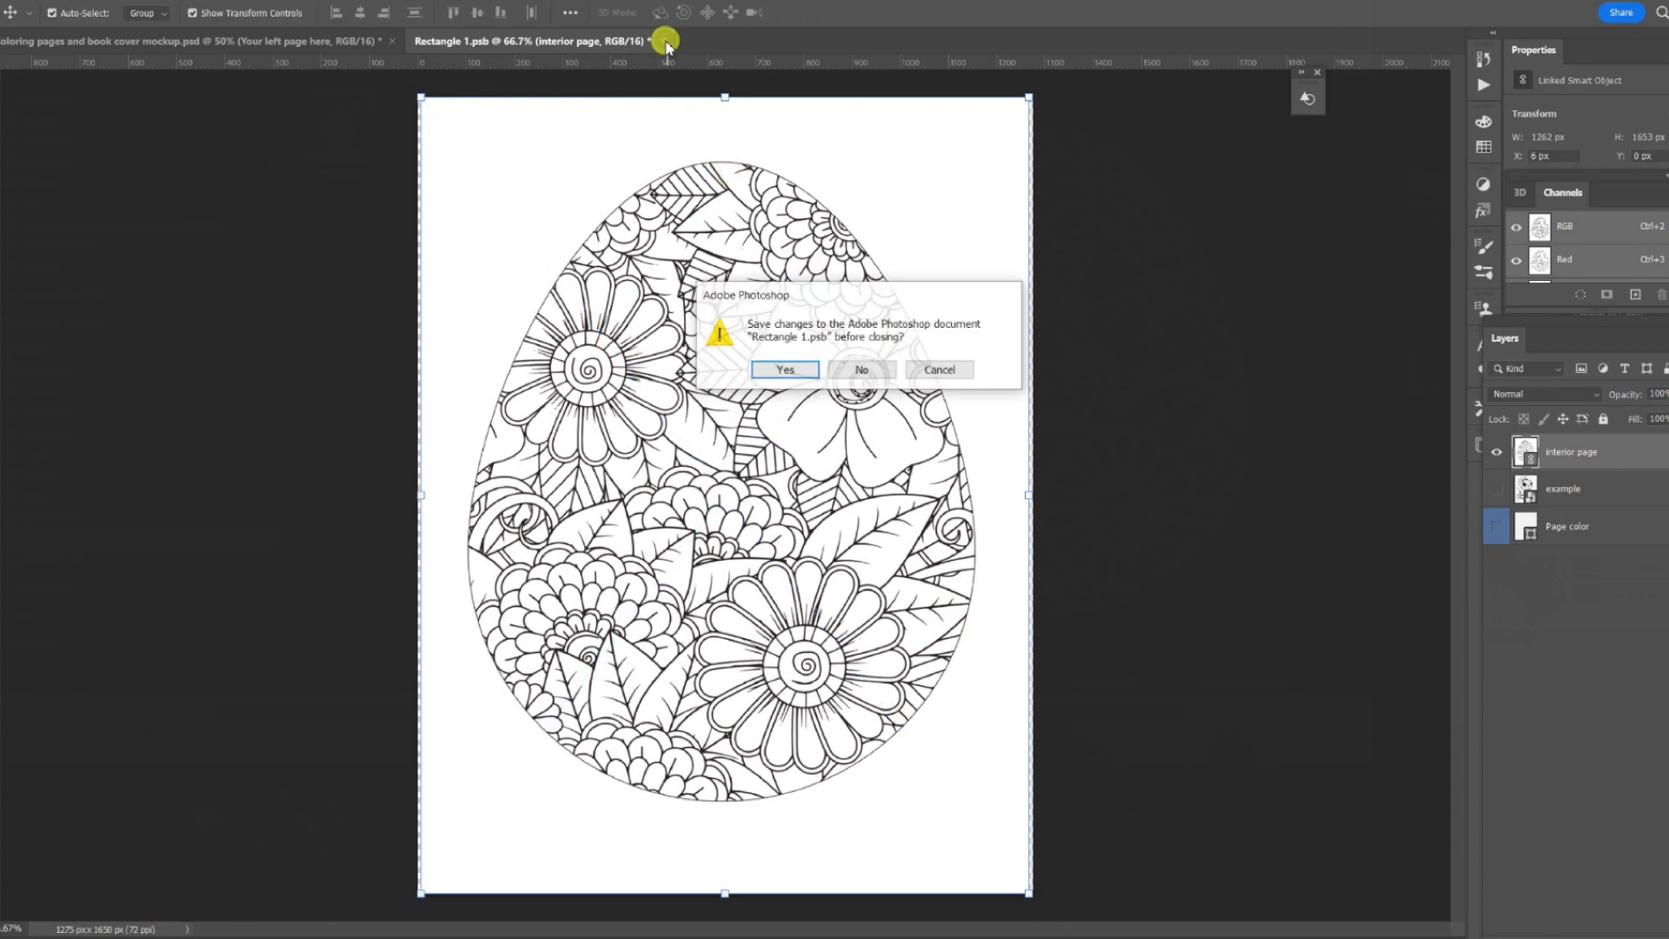
{"action": "left_click", "coordinate": [786, 370]}
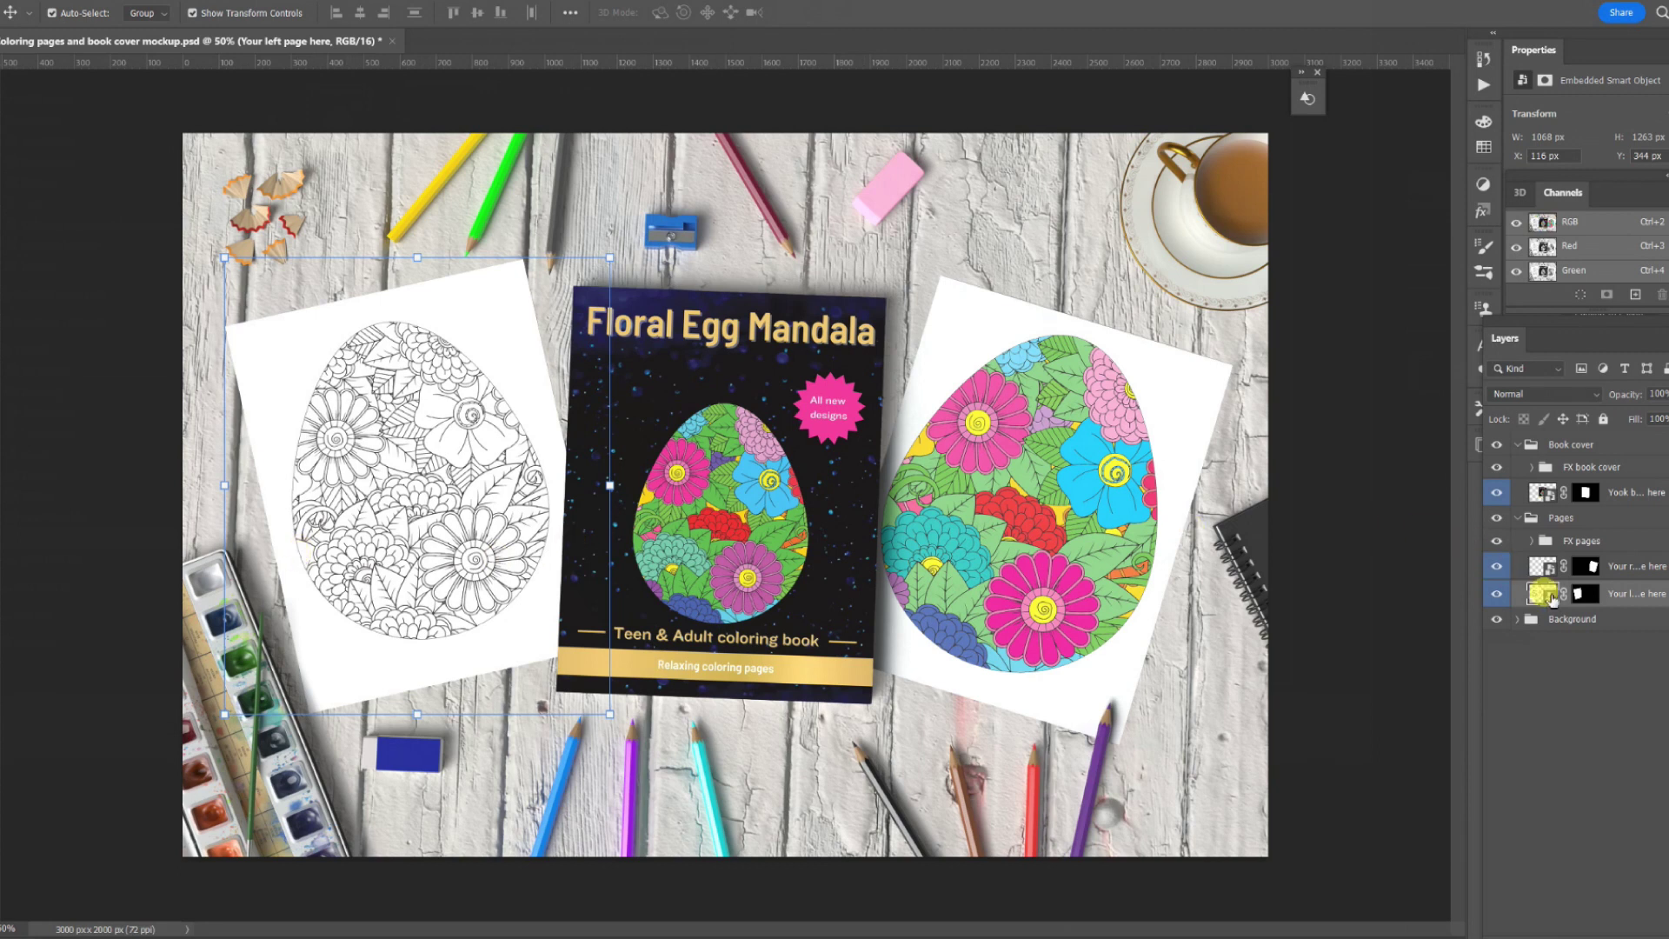
Reopen the left page and enlarge the art slightly toward both top corners.
{"action": "double_click", "coordinate": [1539, 594]}
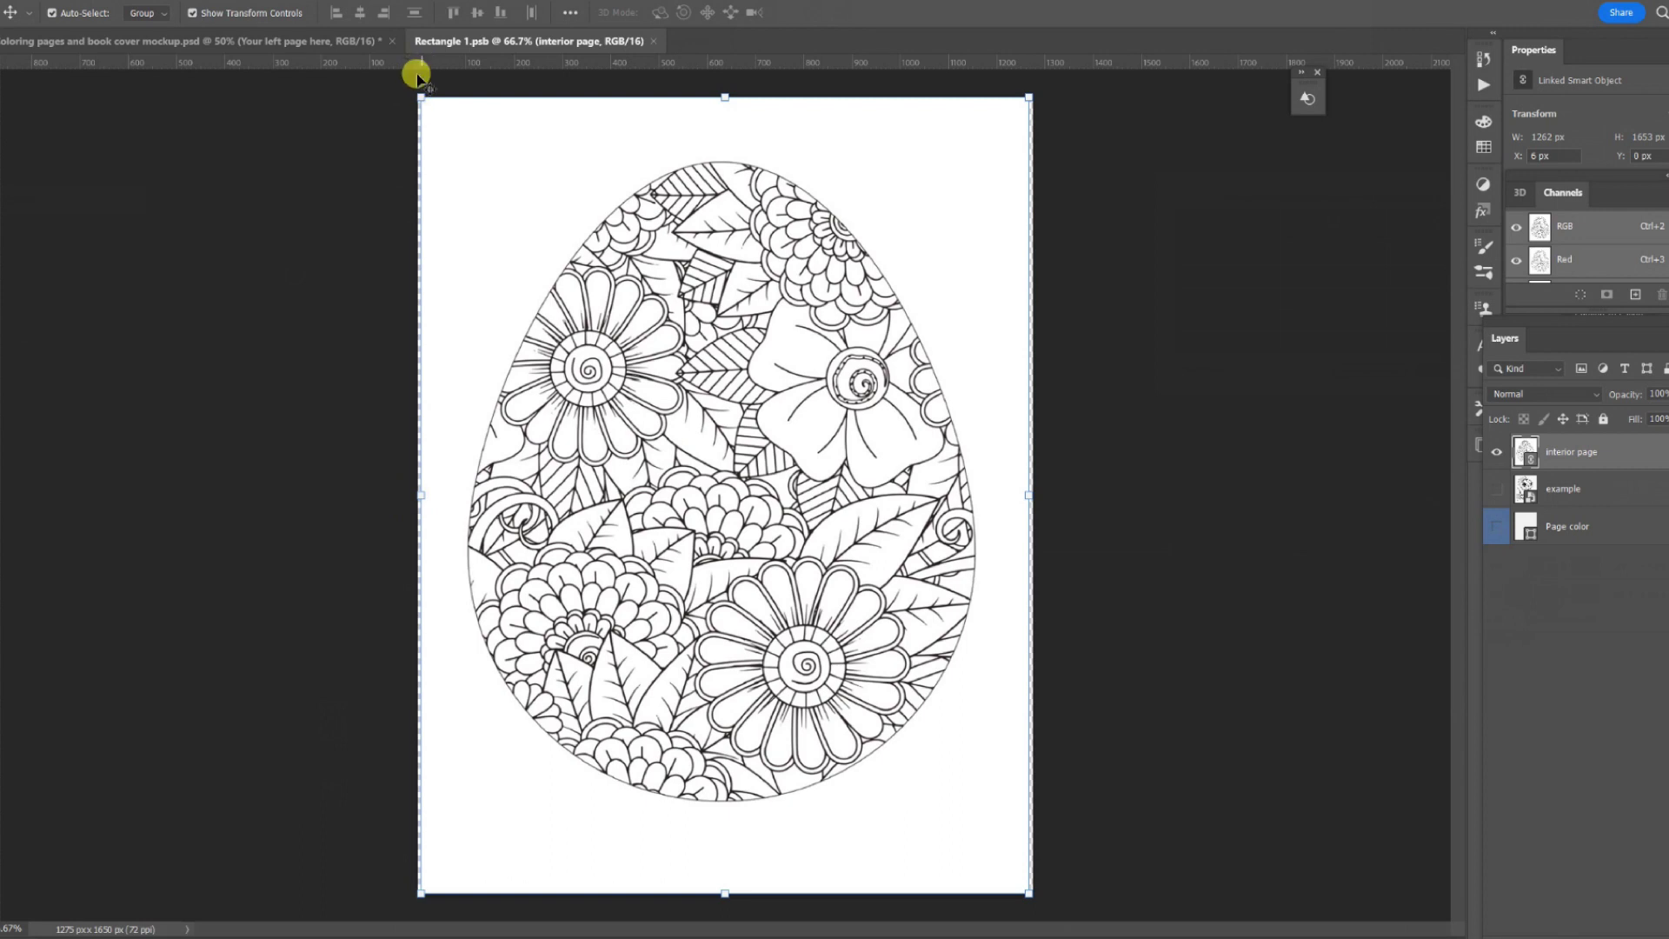
{"action": "left_click_drag", "start_coordinate": [418, 94], "coordinate": [406, 90]}
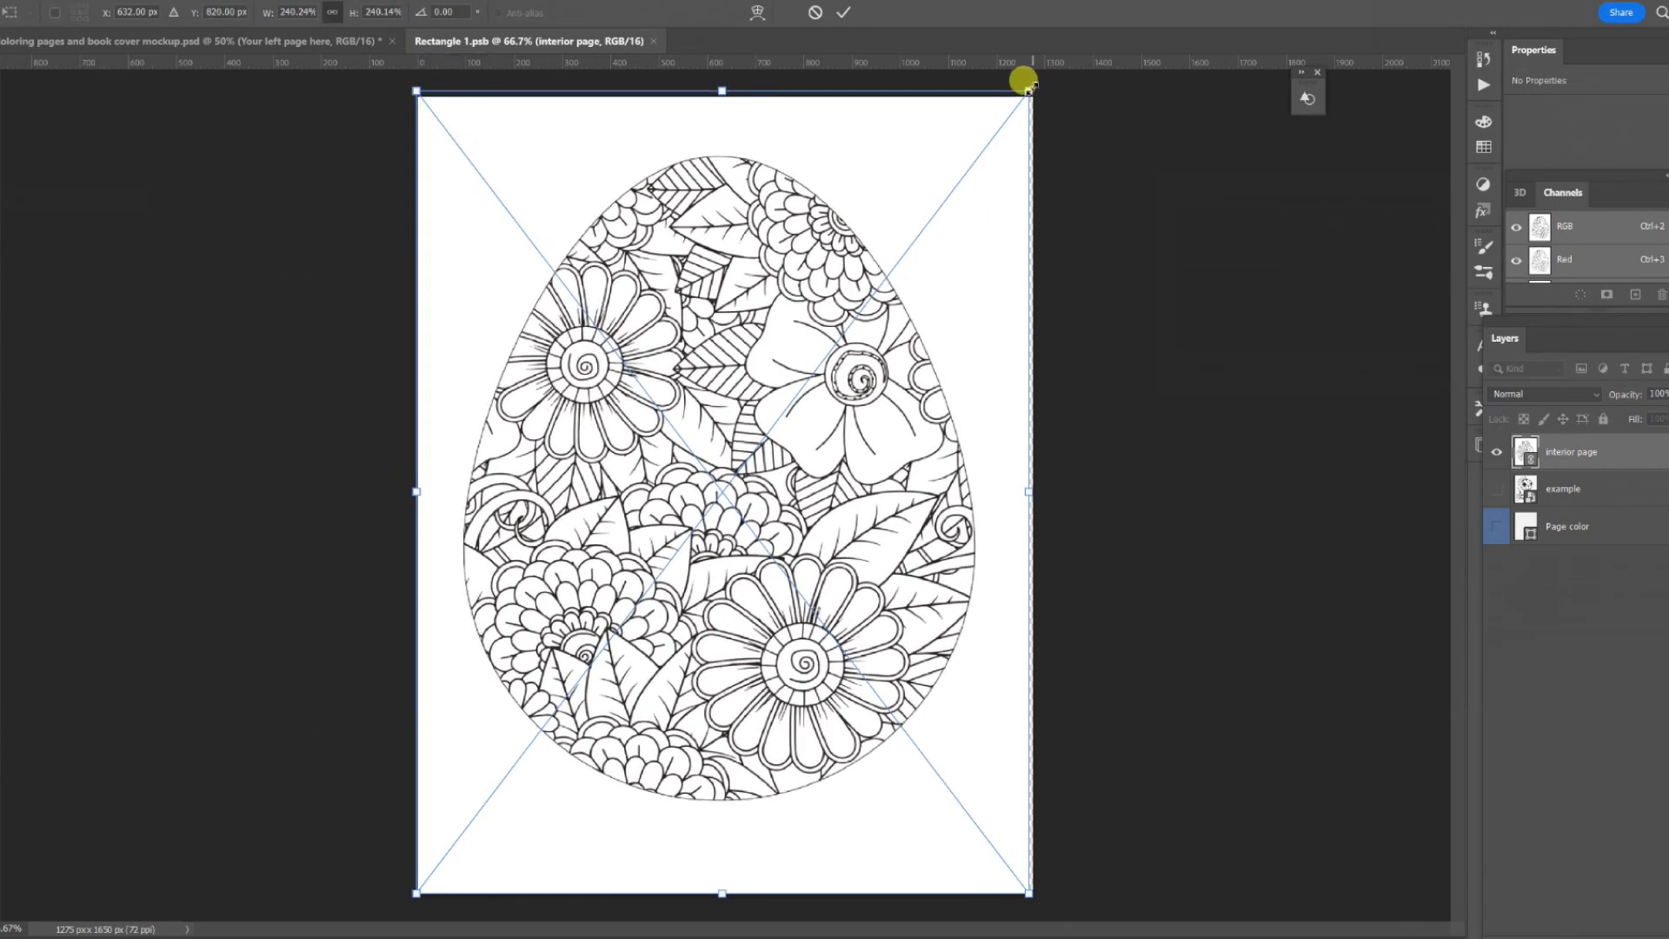
{"action": "left_click_drag", "start_coordinate": [1029, 82], "coordinate": [1037, 80]}
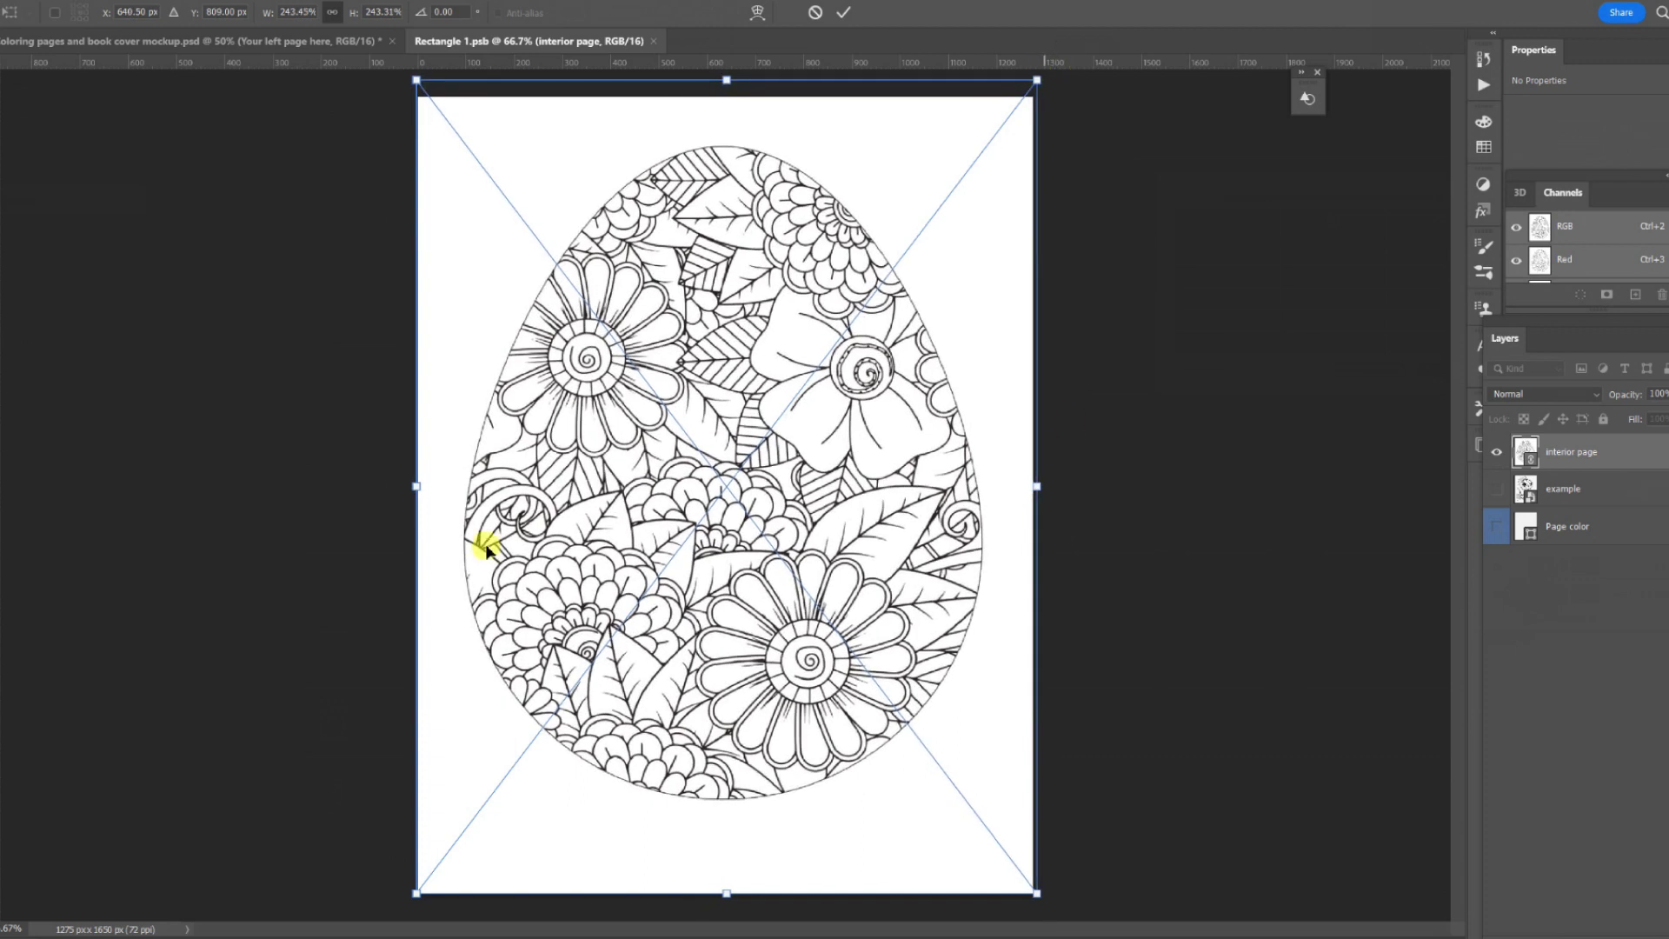
{"action": "key", "text": "Return"}
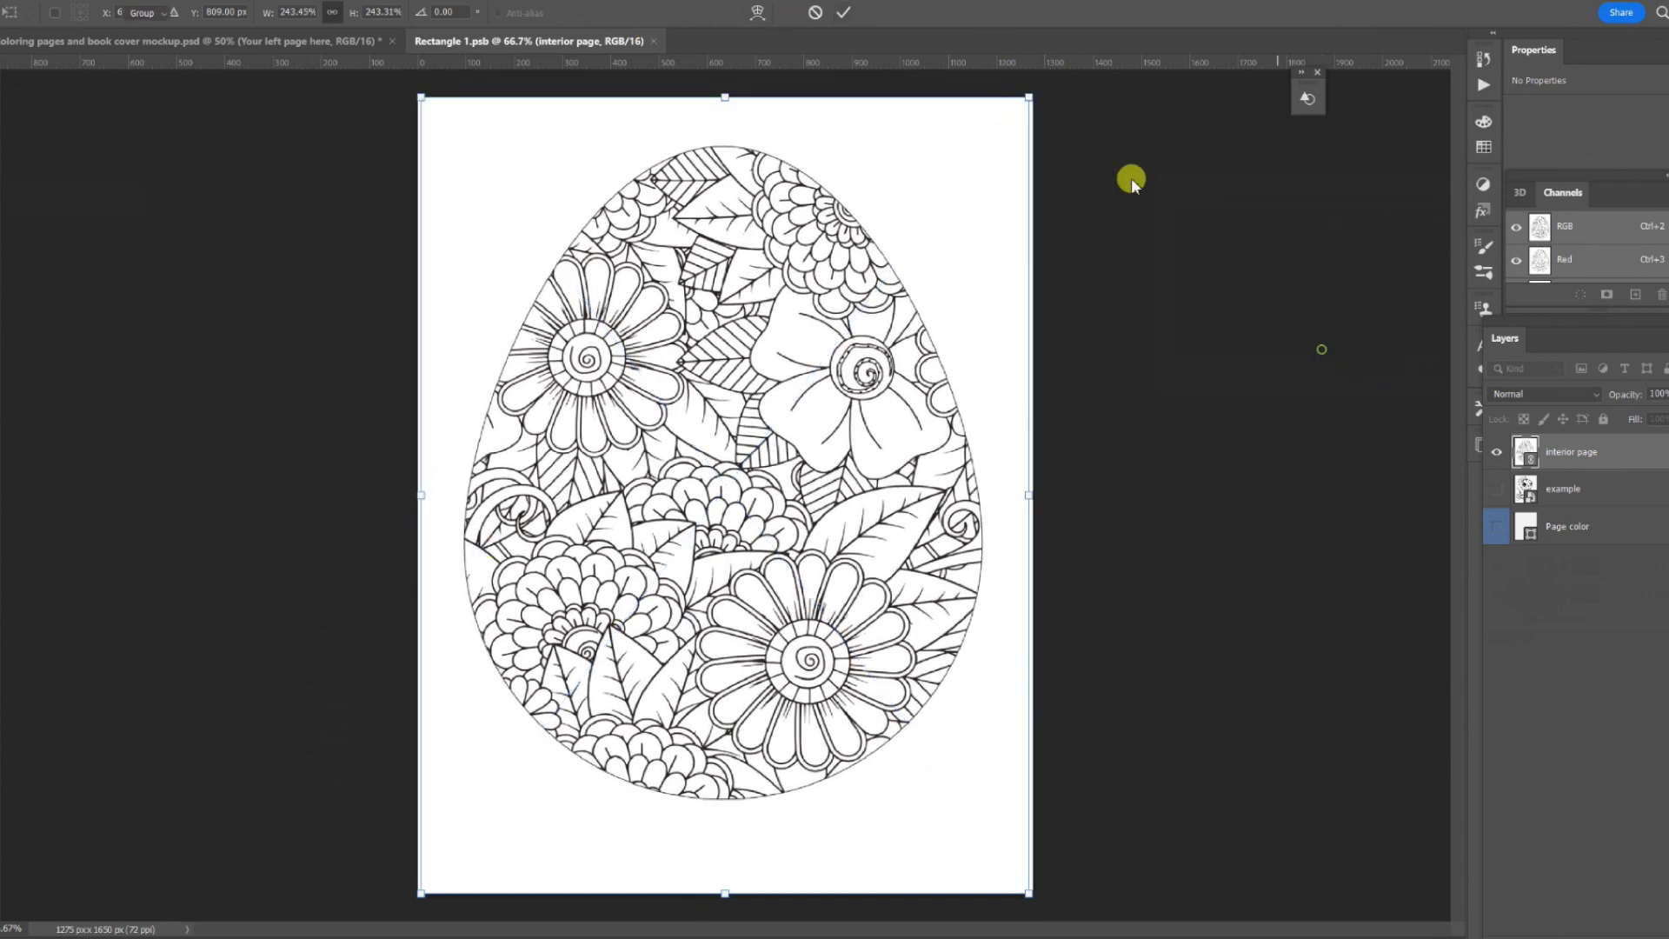
{"action": "left_click", "coordinate": [666, 42]}
Save the page edit, then convert the mockup to CMYK Color, merging all layers.
{"action": "left_click", "coordinate": [791, 369]}
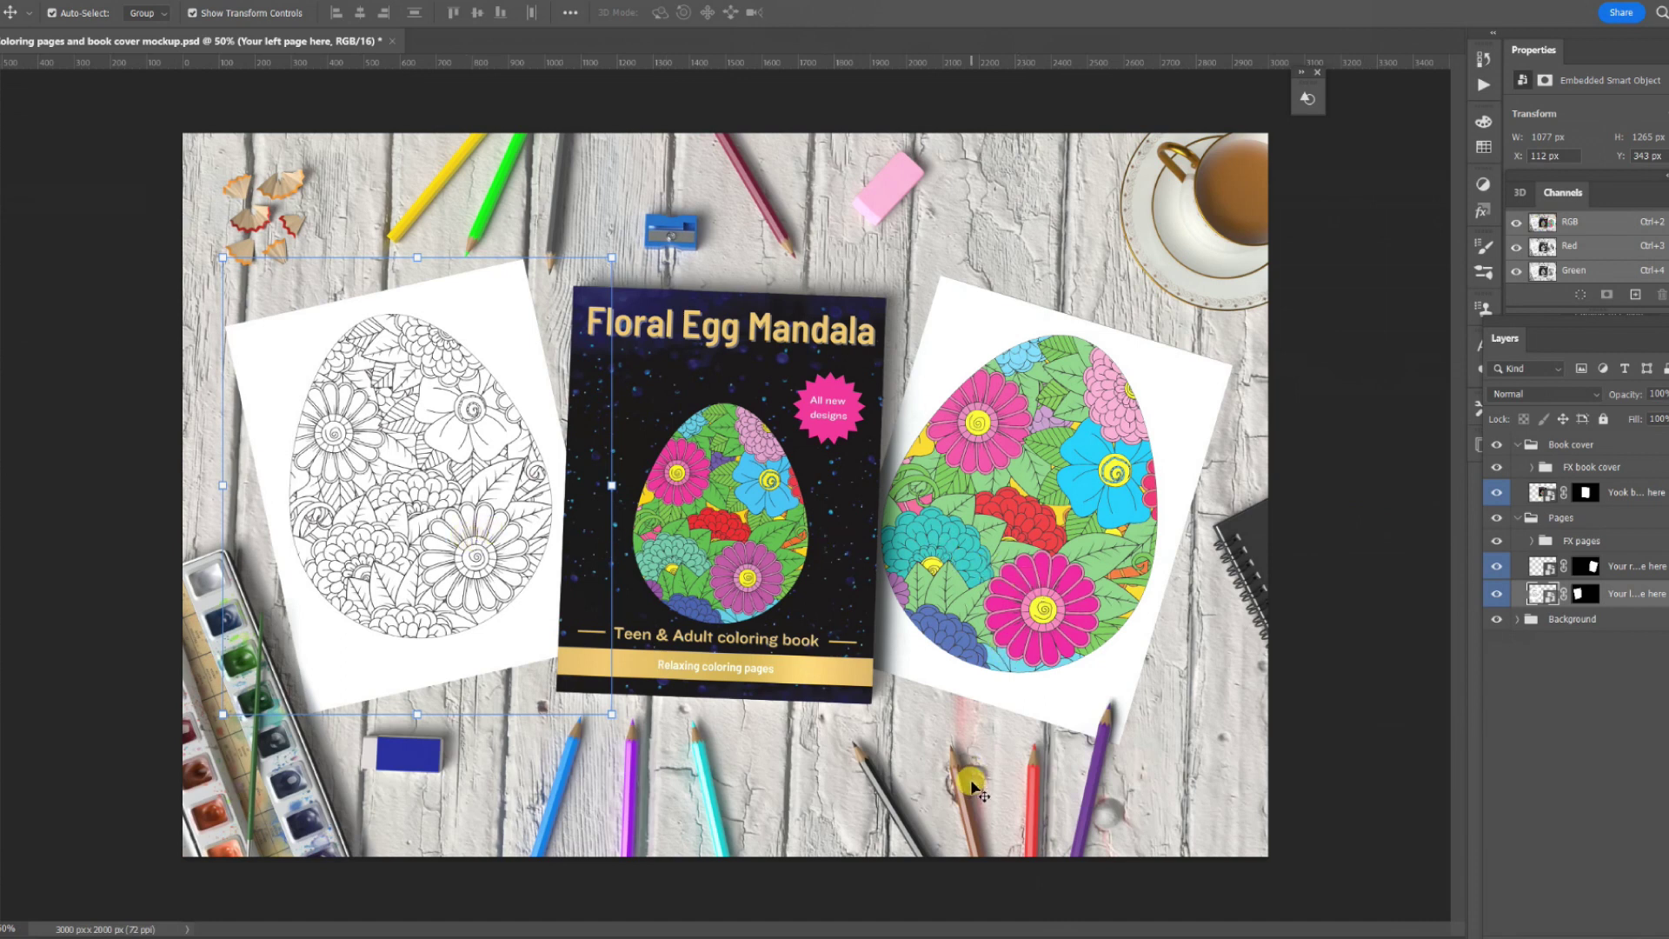
{"action": "left_click", "coordinate": [1082, 800]}
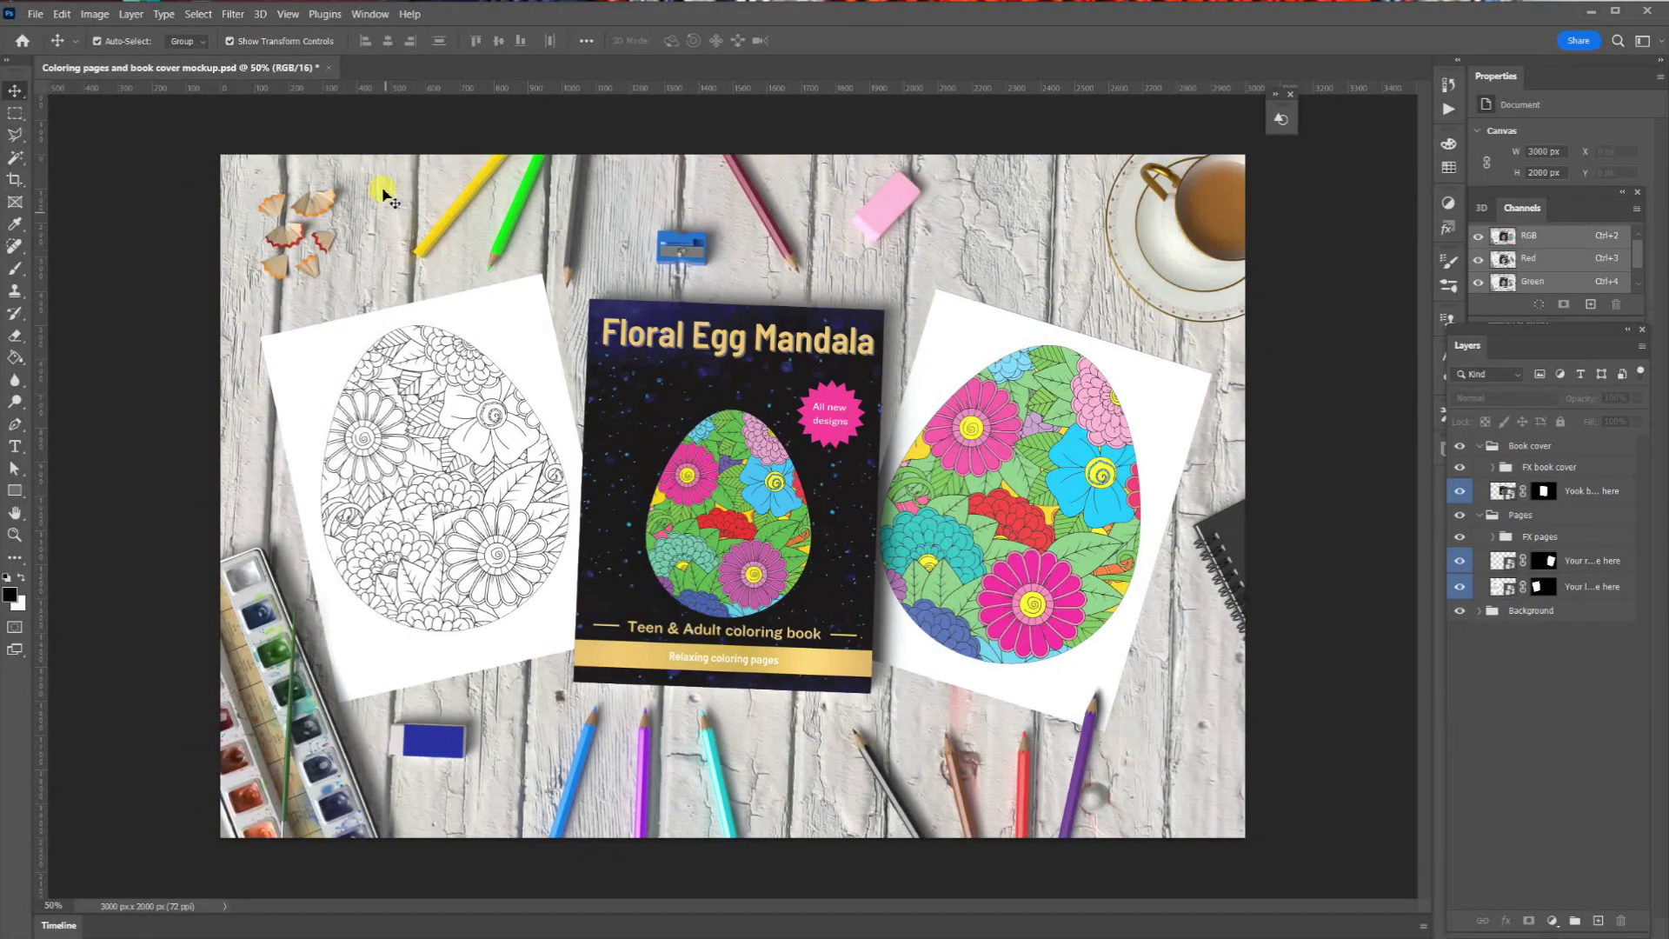
{"action": "left_click", "coordinate": [95, 15]}
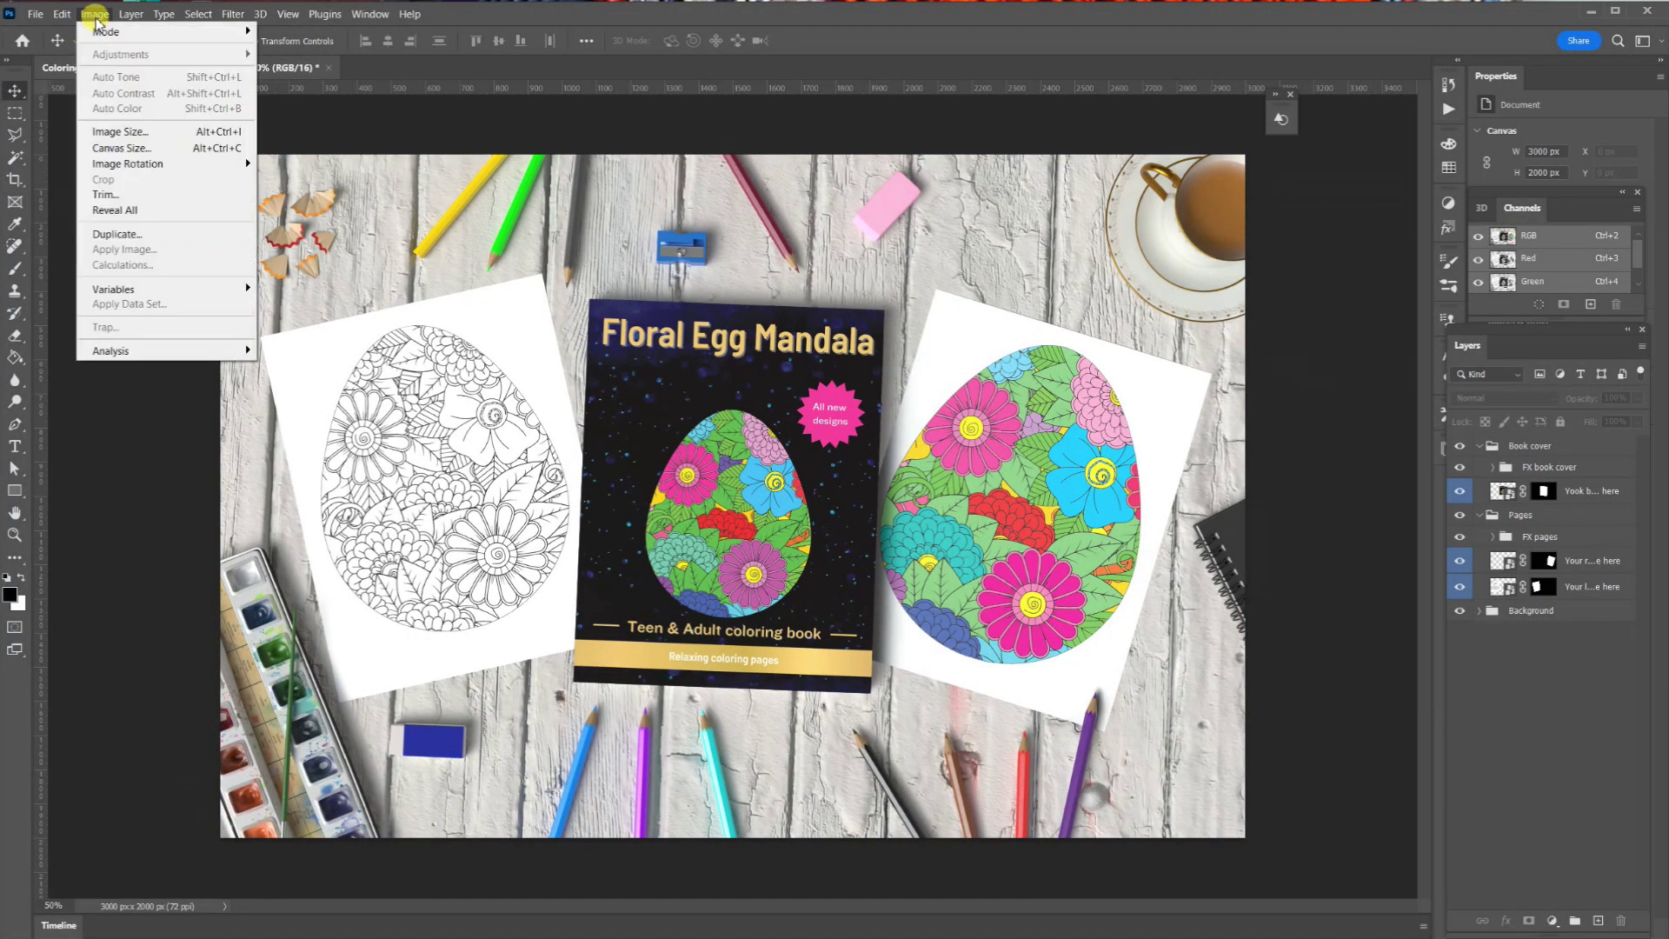
{"action": "mouse_move", "coordinate": [105, 32]}
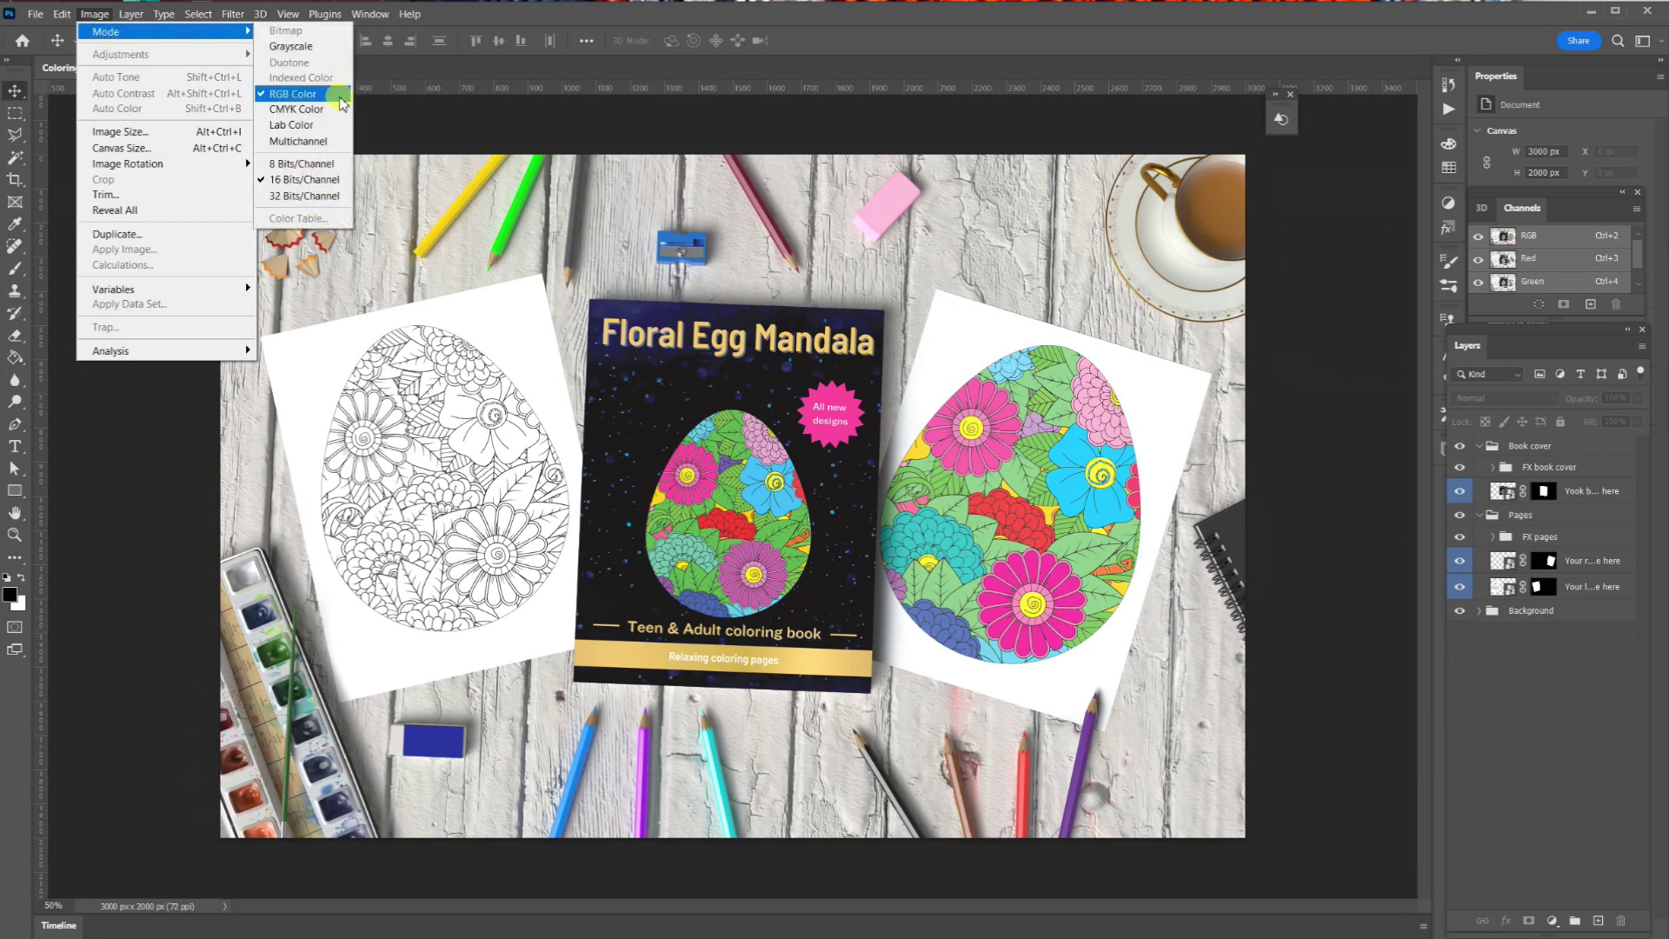
{"action": "left_click", "coordinate": [337, 109]}
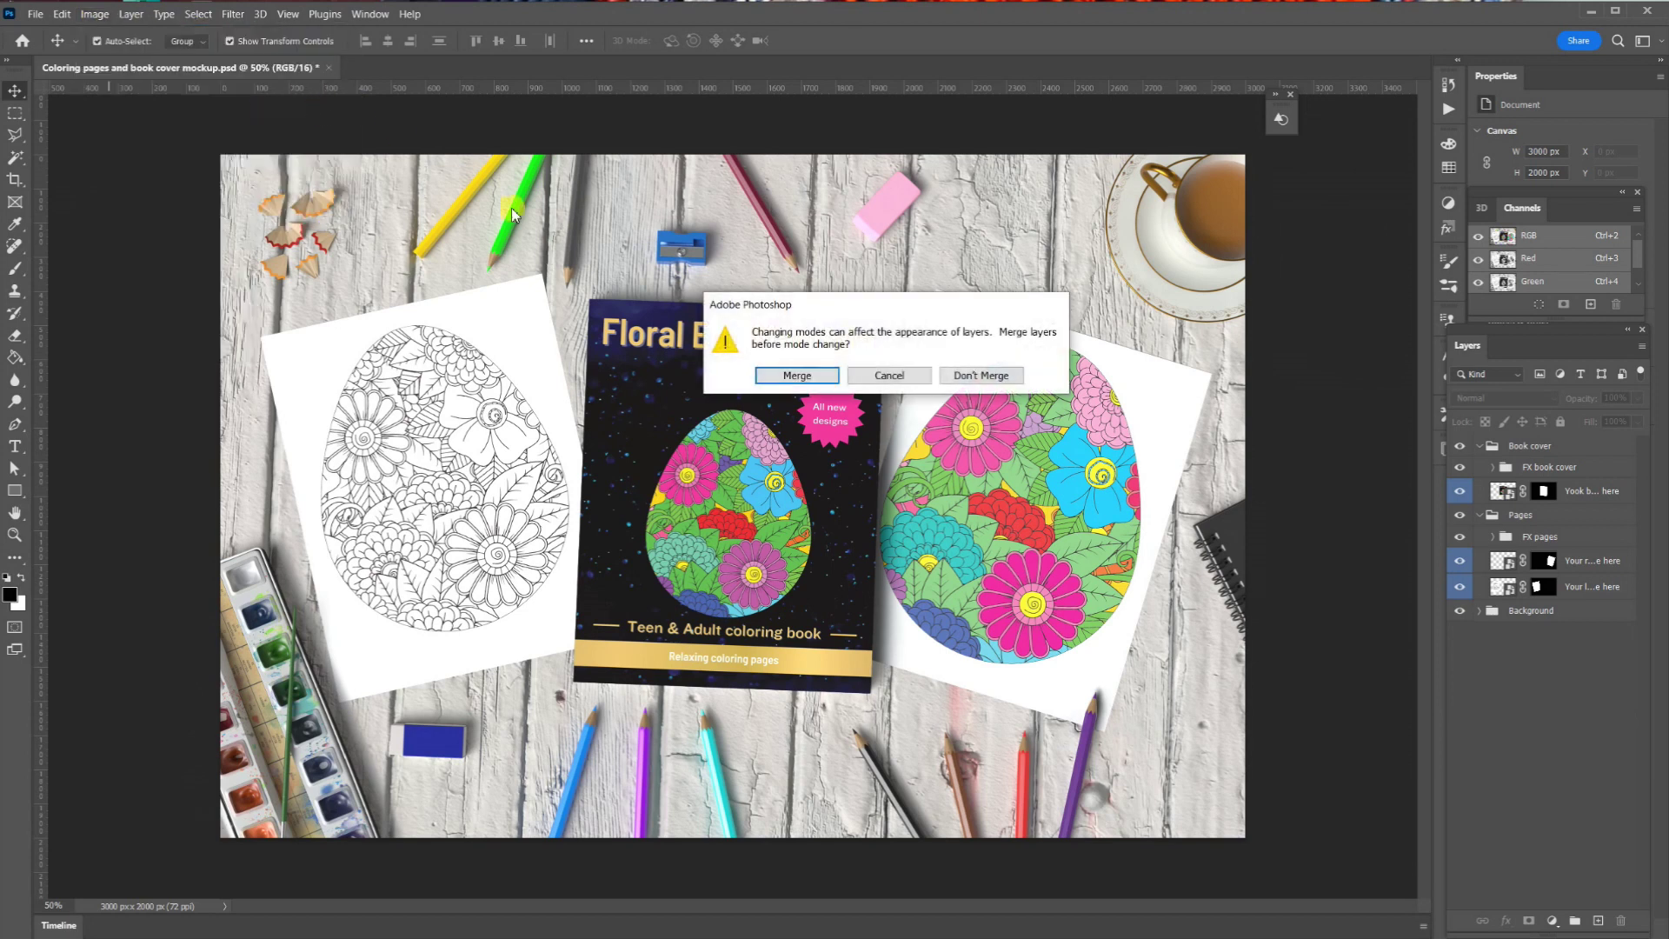
{"action": "left_click", "coordinate": [796, 379]}
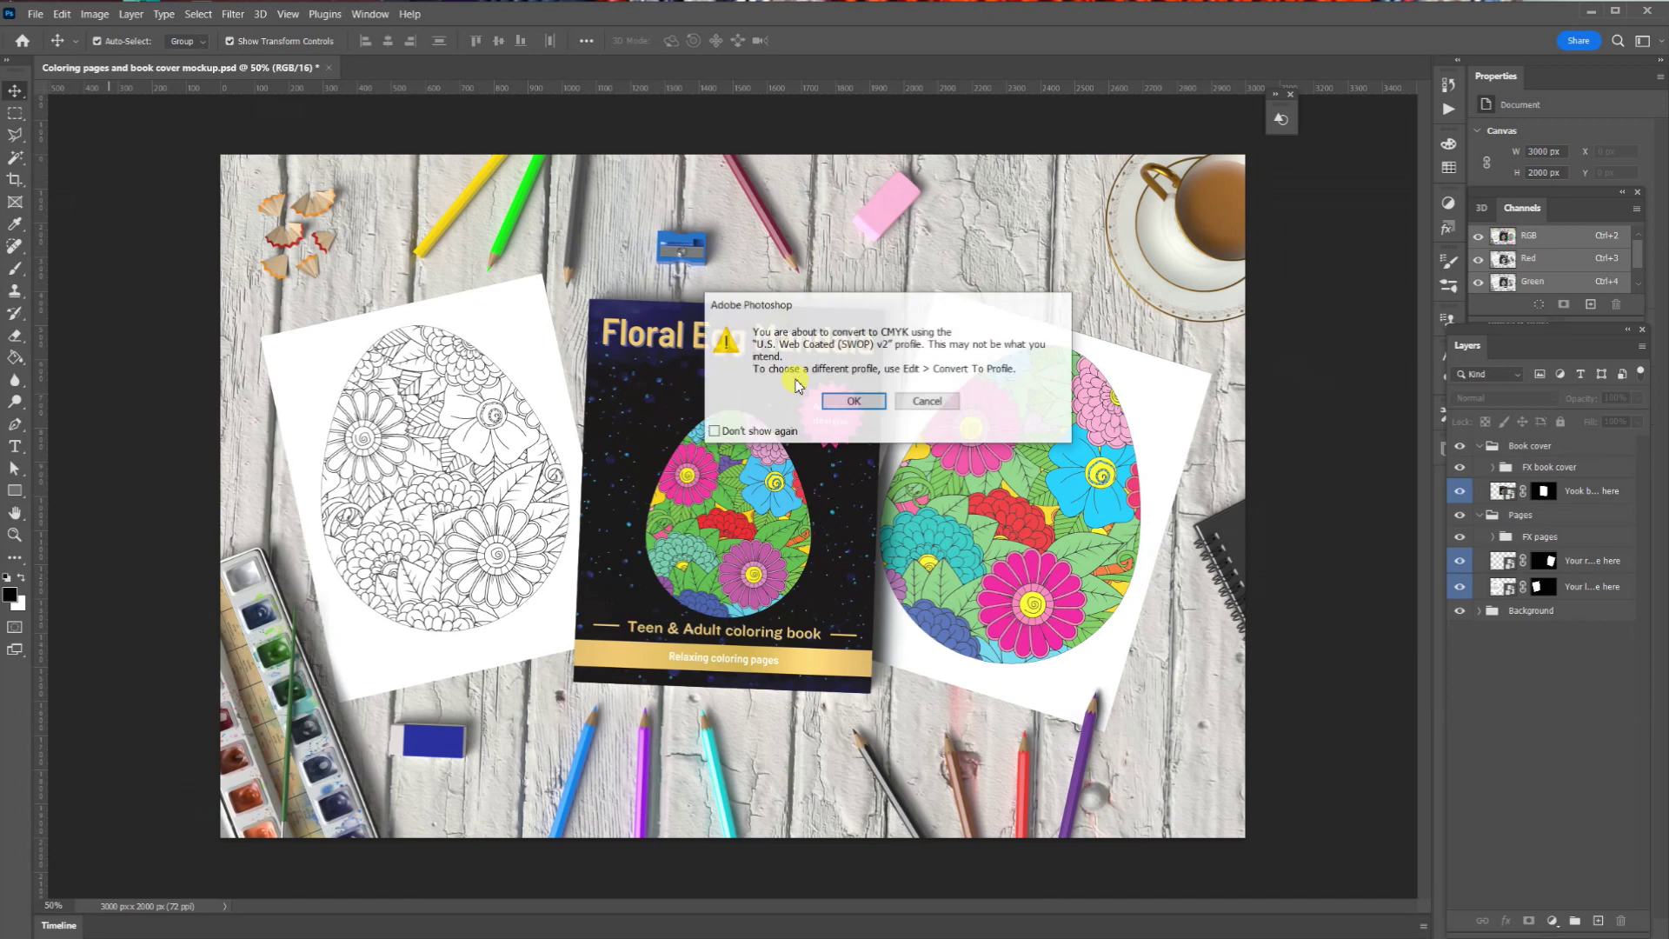
{"action": "left_click", "coordinate": [837, 407]}
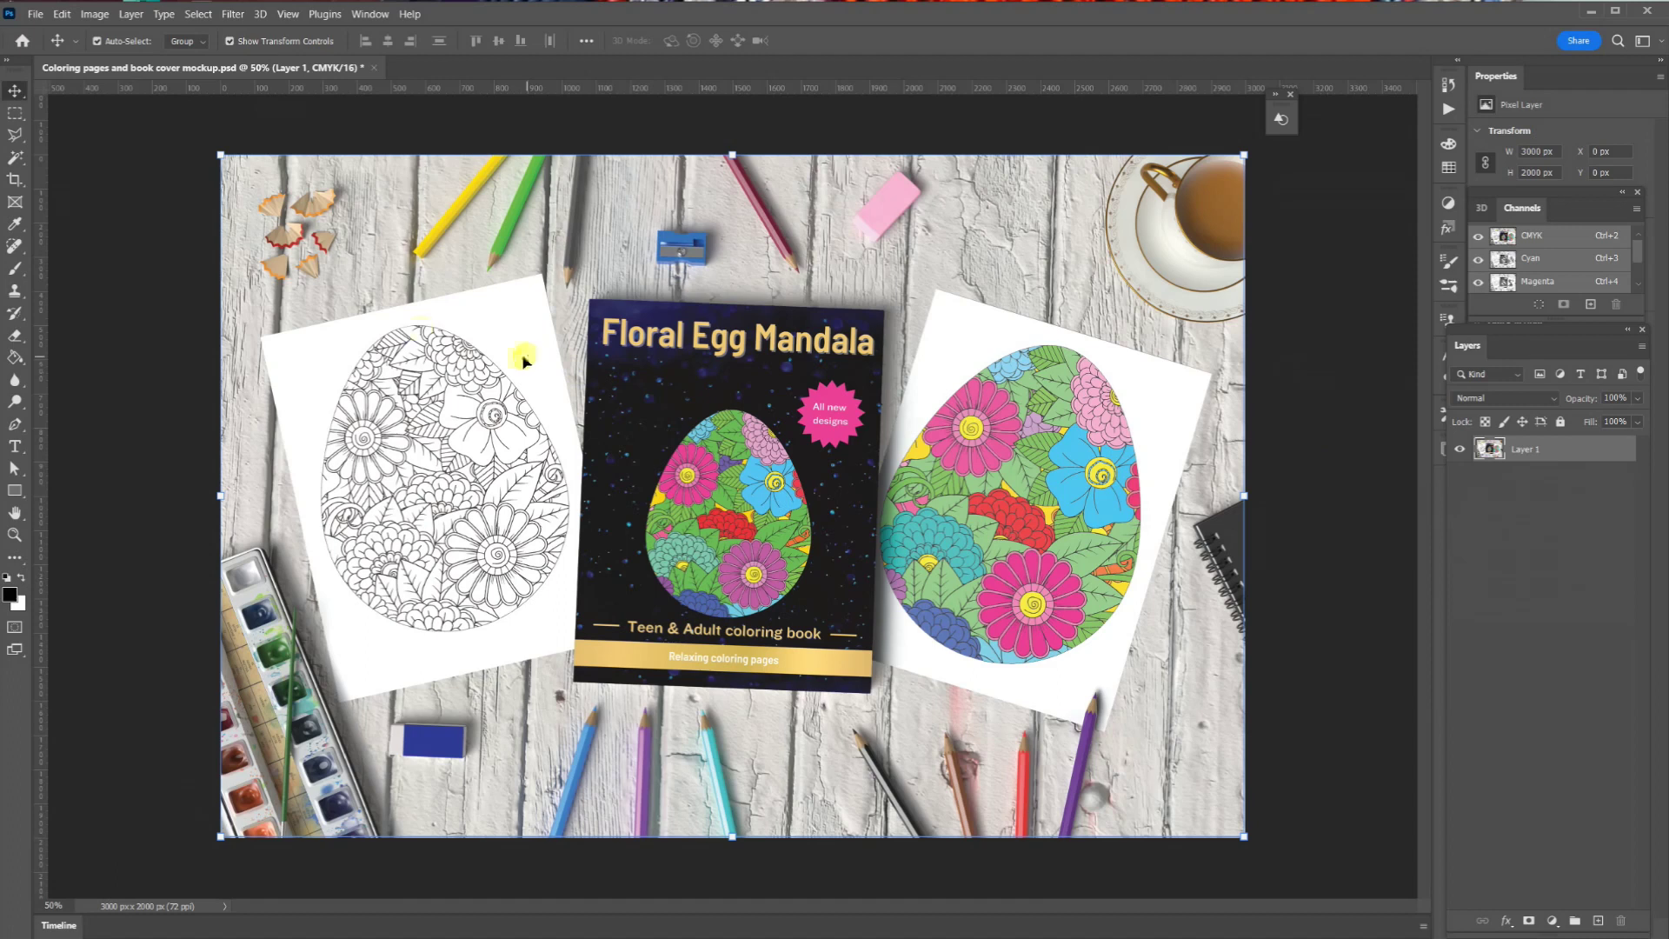
Save a copy of the merged mockup and create a new 970 x 600 px, 300 ppi document.
{"action": "left_click", "coordinate": [36, 16]}
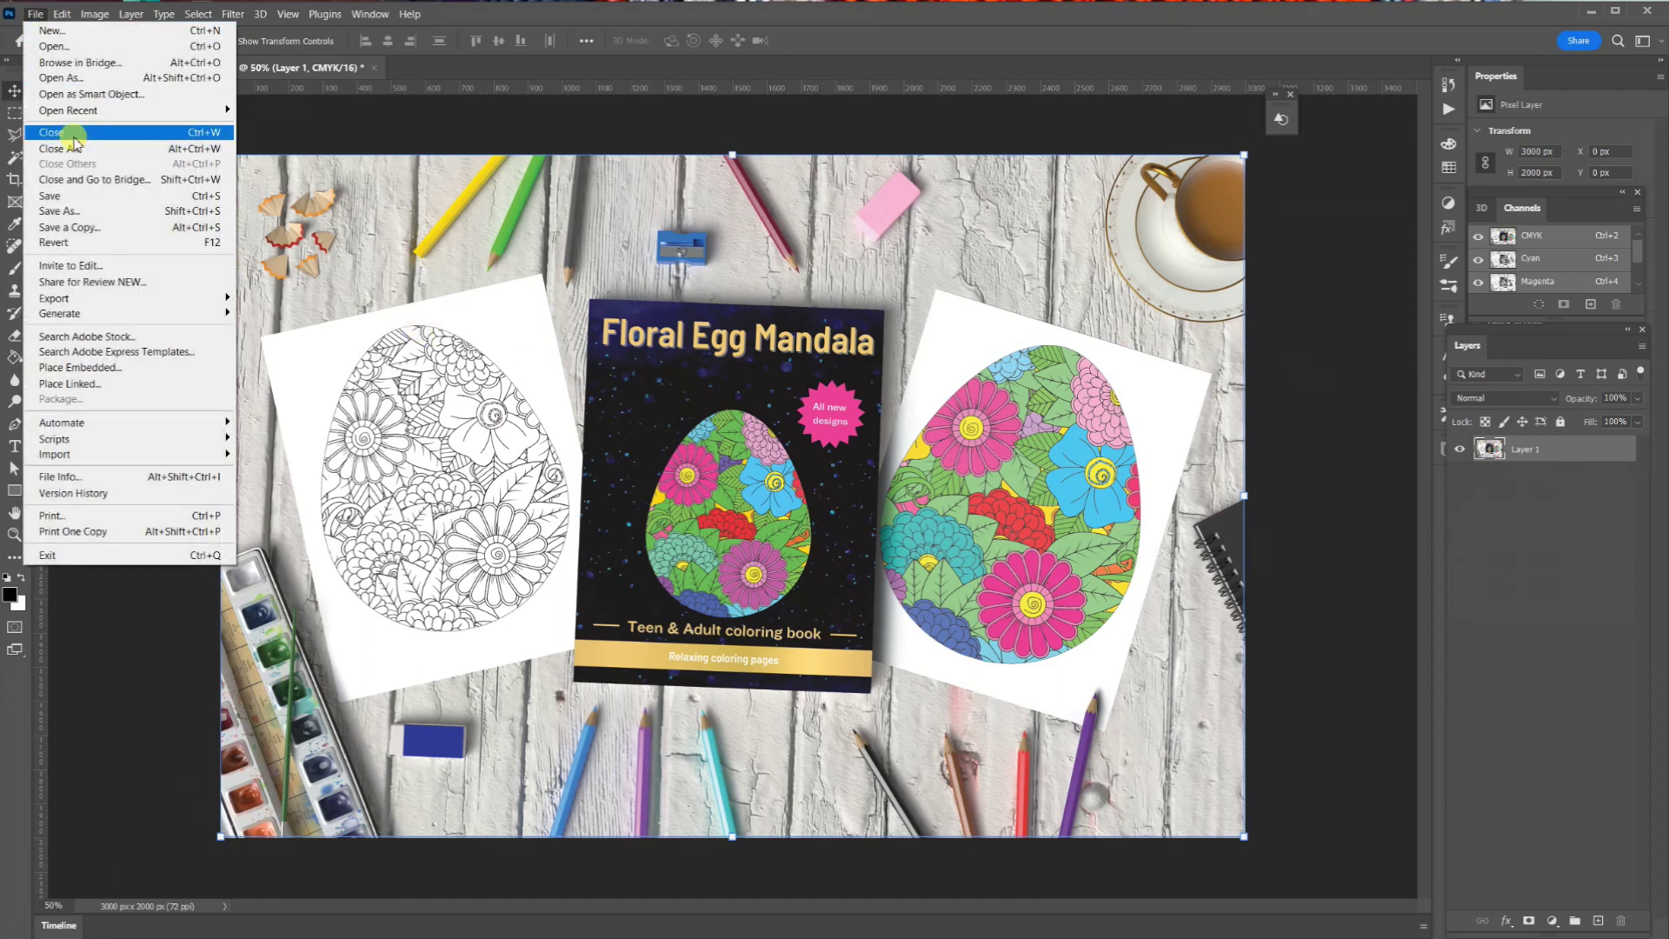
{"action": "left_click", "coordinate": [87, 227]}
{"action": "left_click", "coordinate": [36, 16]}
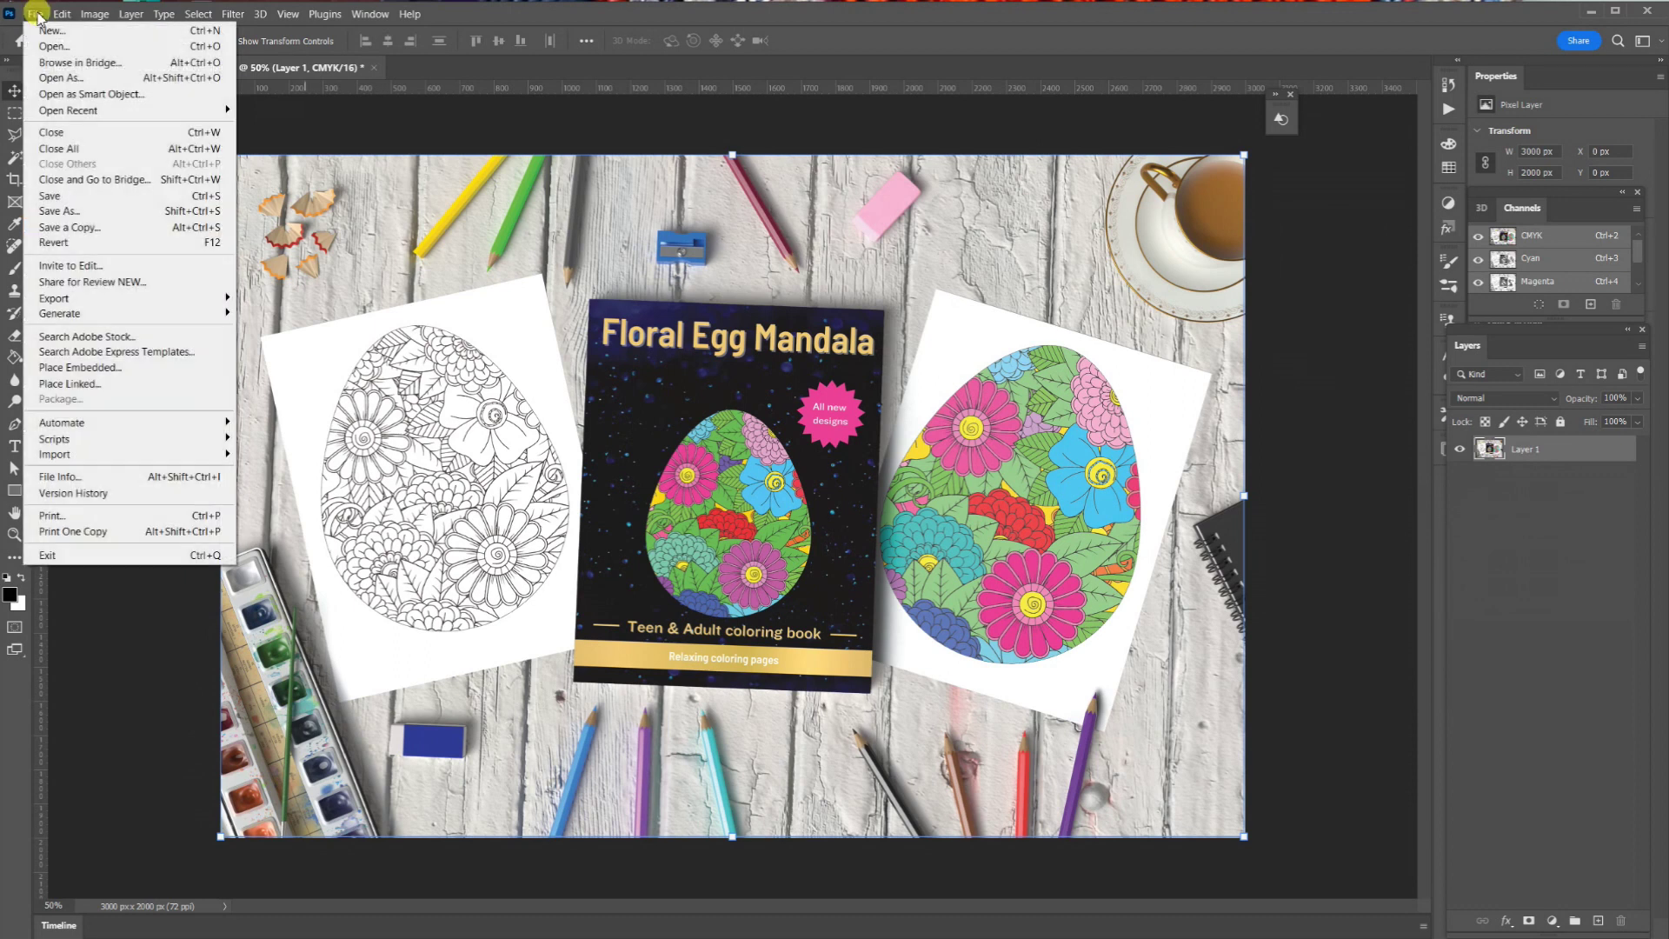
{"action": "left_click", "coordinate": [41, 30]}
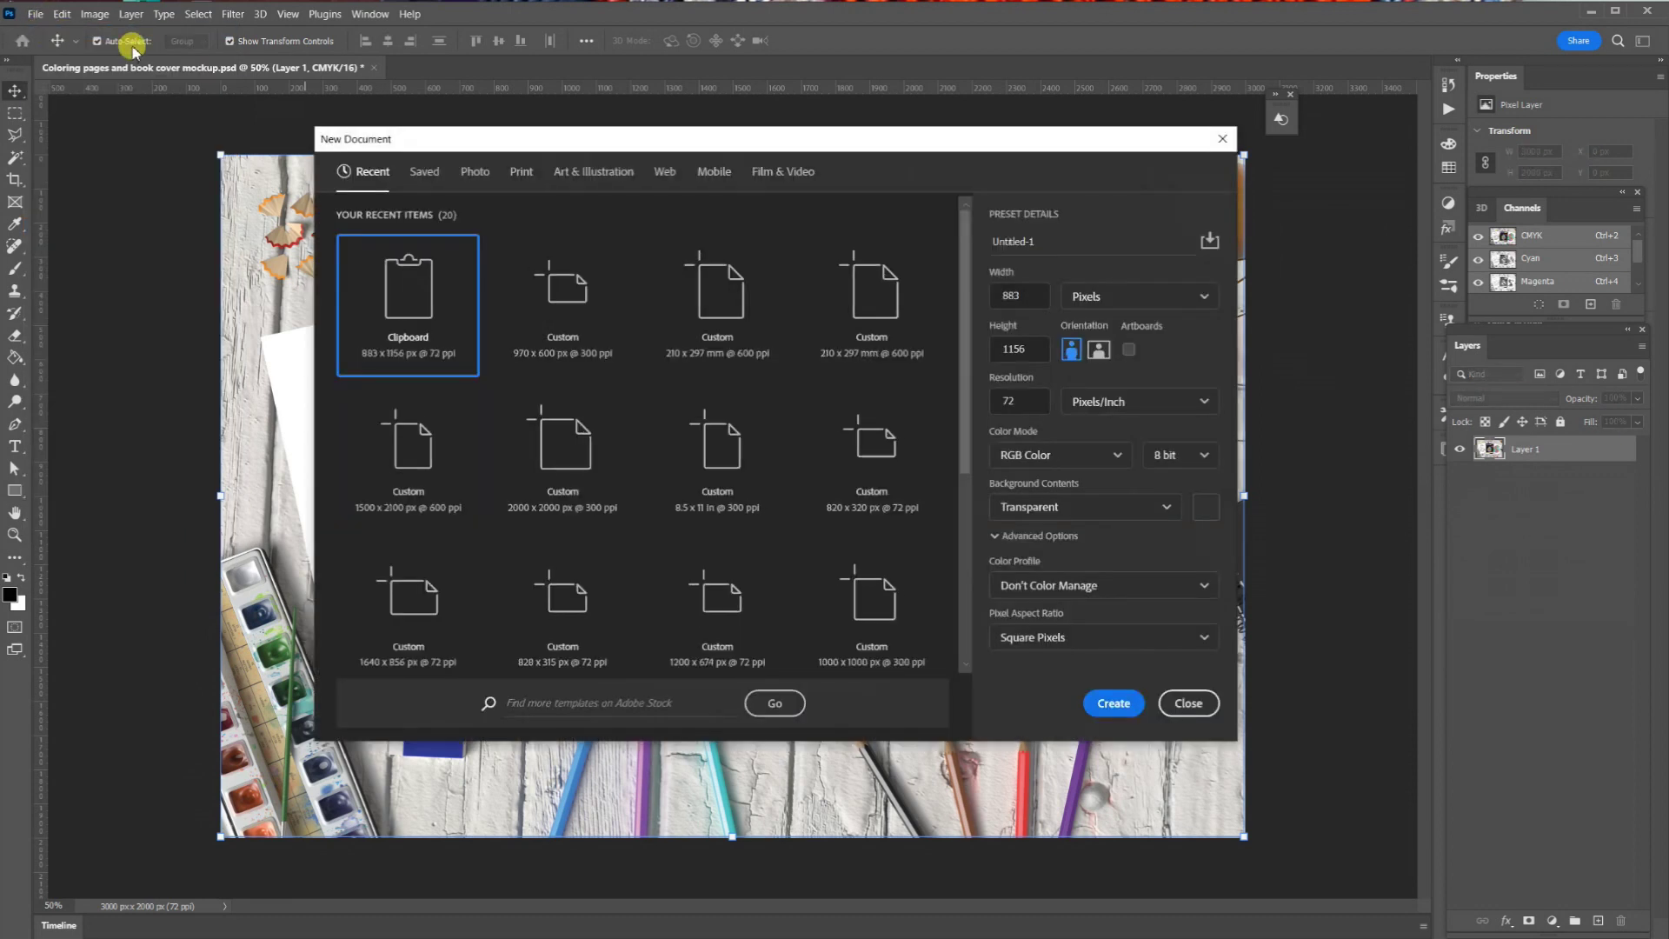
{"action": "left_click", "coordinate": [563, 329]}
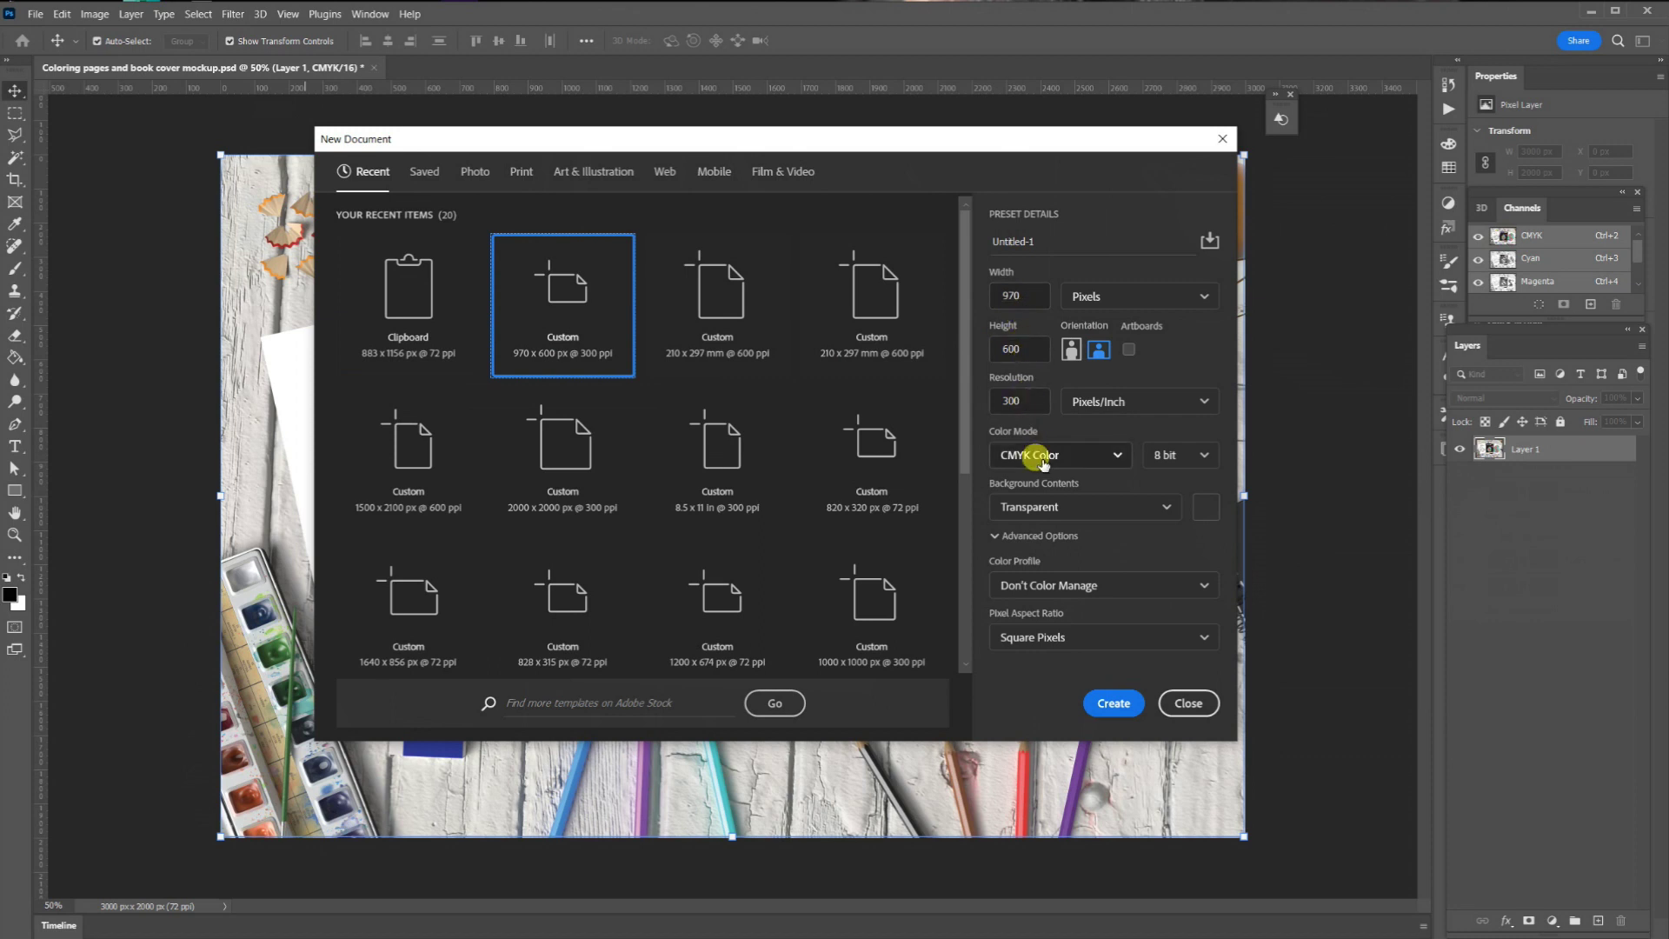
{"action": "left_click", "coordinate": [1113, 703]}
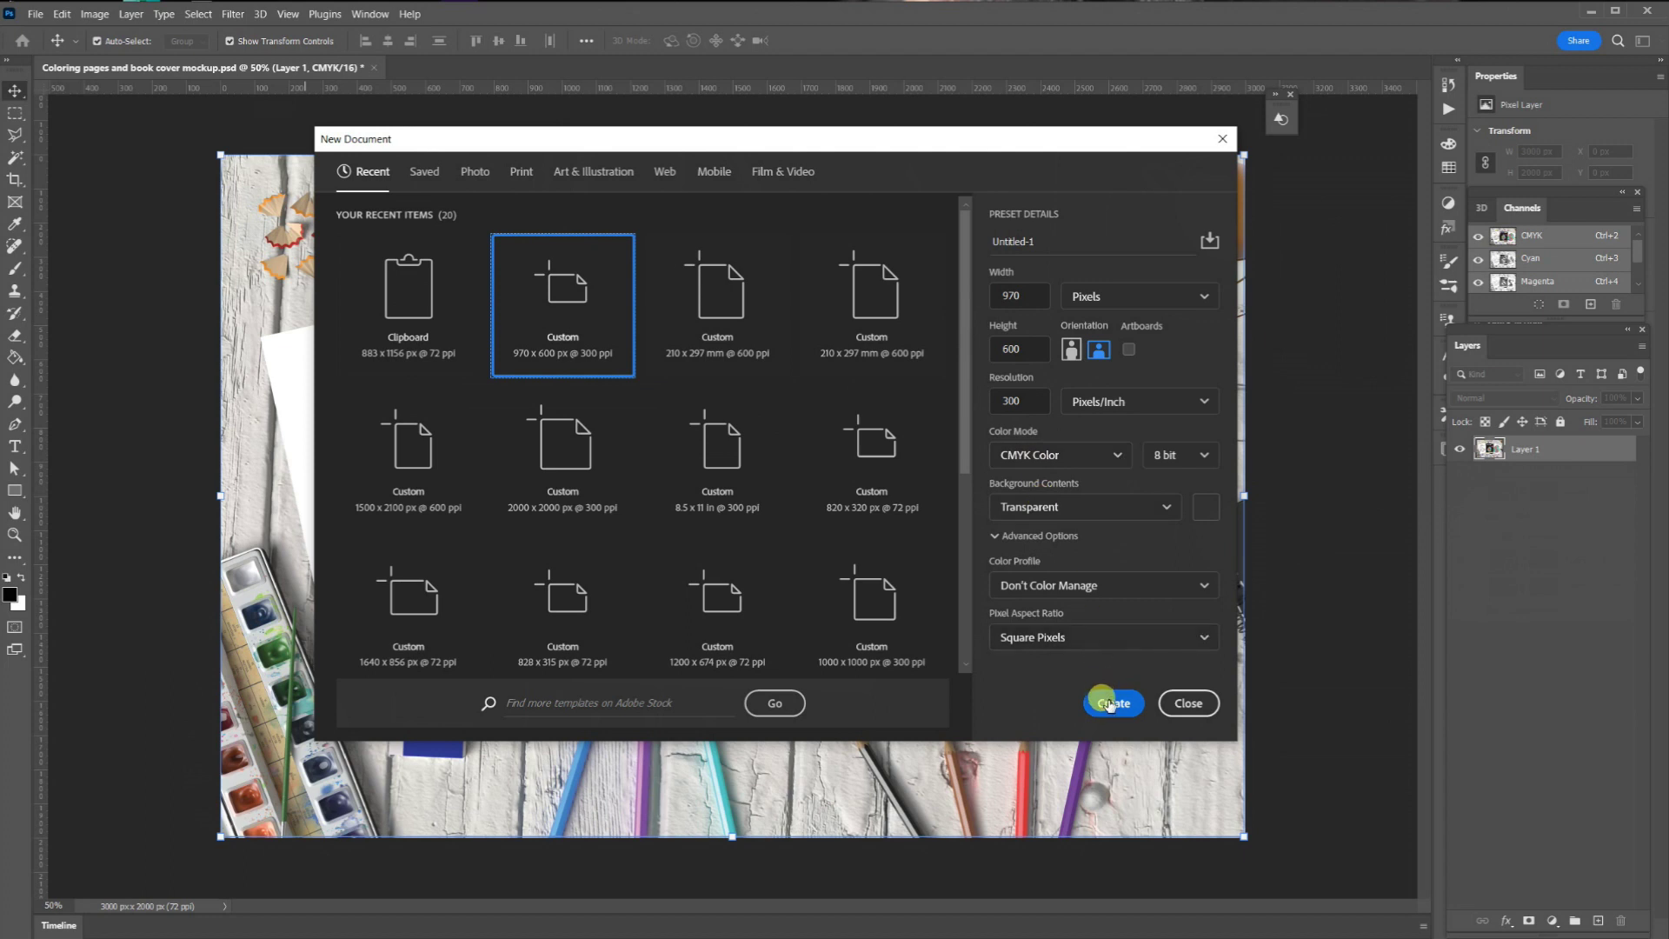
Place the mockup copy into the new canvas and enlarge it to cover the edges.
{"action": "left_click", "coordinate": [34, 15]}
{"action": "left_click", "coordinate": [121, 369]}
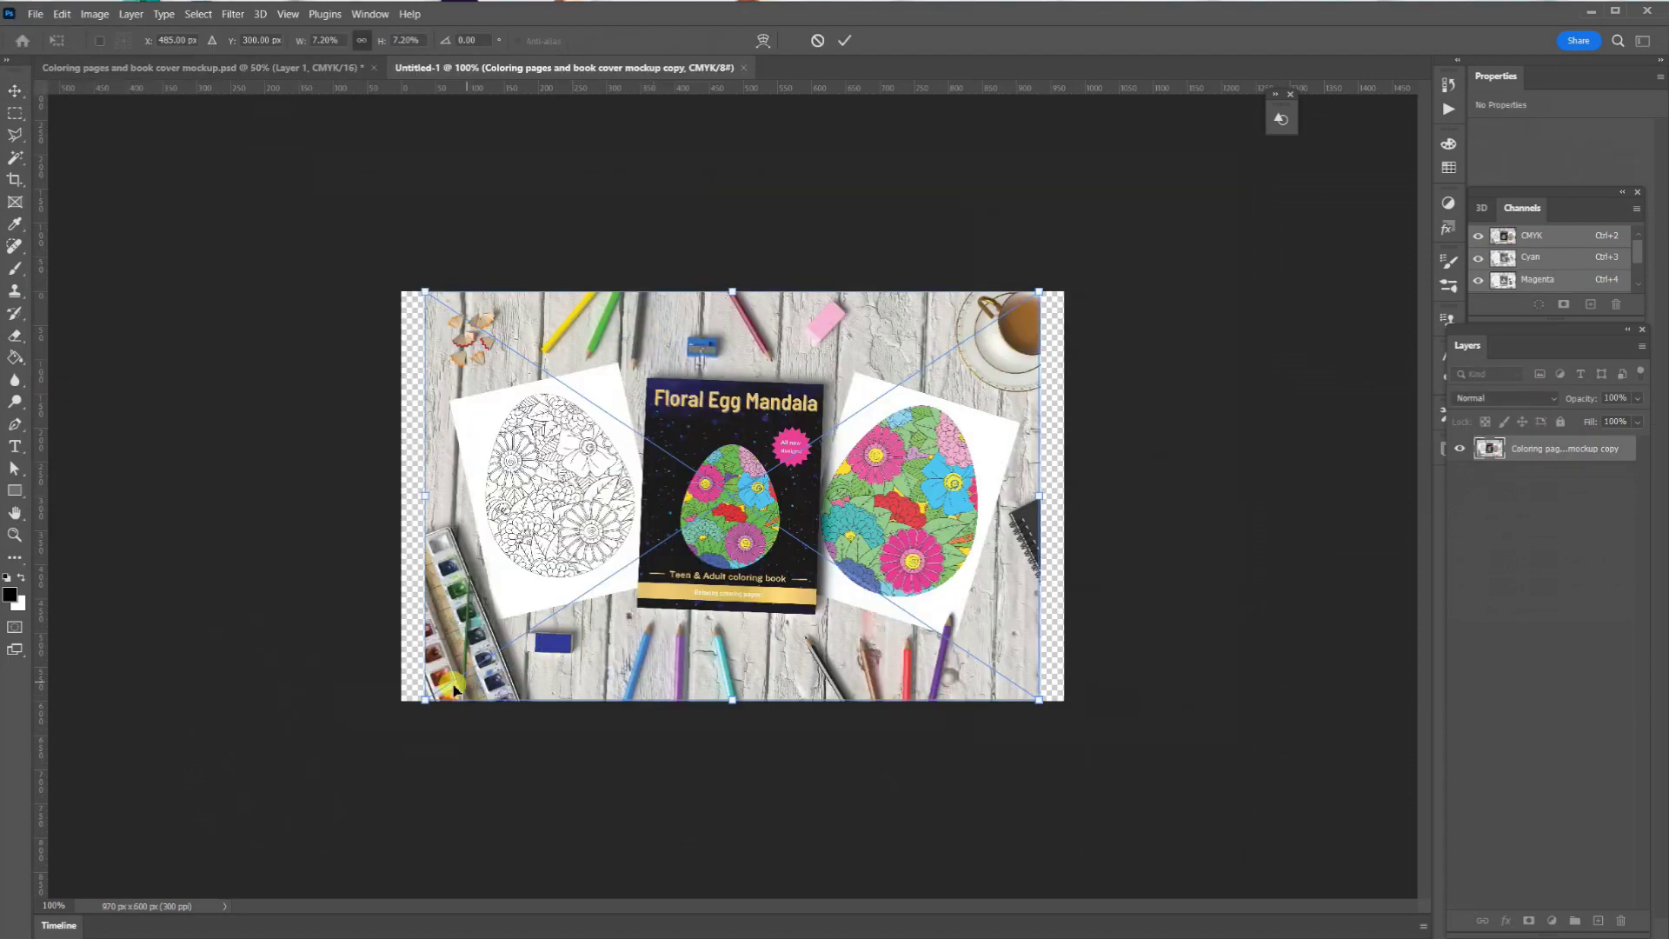
{"action": "mouse_move", "coordinate": [425, 700]}
{"action": "left_mouse_down"}
{"action": "mouse_move", "coordinate": [399, 696]}
{"action": "mouse_move", "coordinate": [400, 717]}
{"action": "left_mouse_up"}
{"action": "left_click_drag", "start_coordinate": [1039, 291], "coordinate": [1065, 275]}
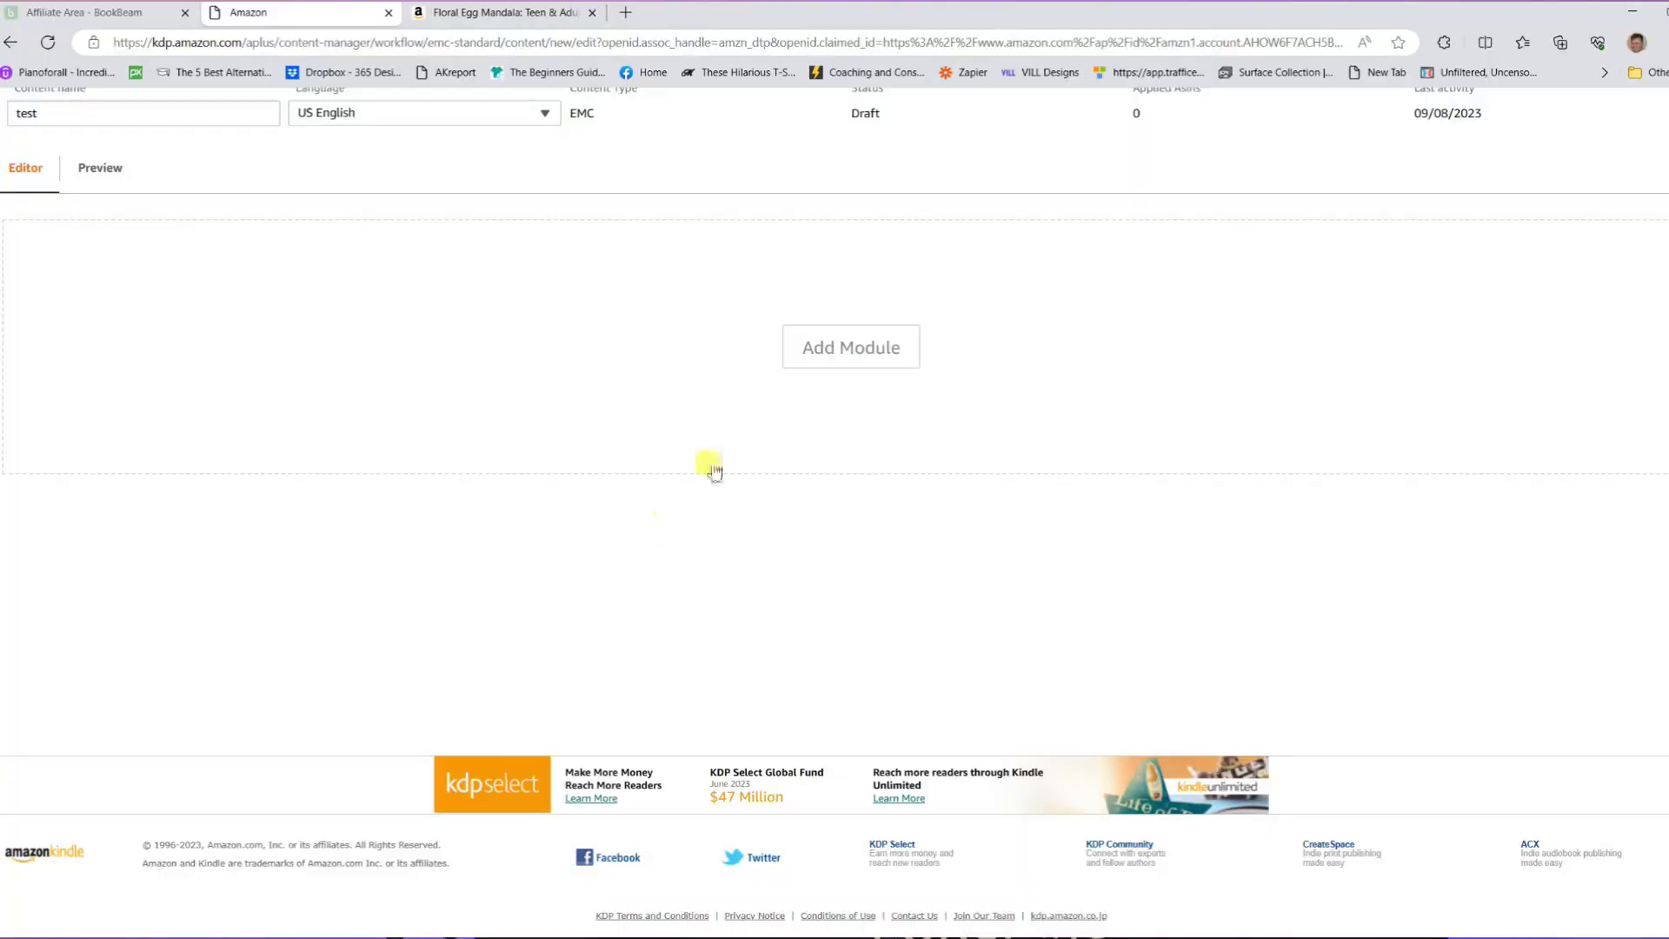
Add another Standard Image Header With Text module to the A+ content.
{"action": "left_click", "coordinate": [821, 358]}
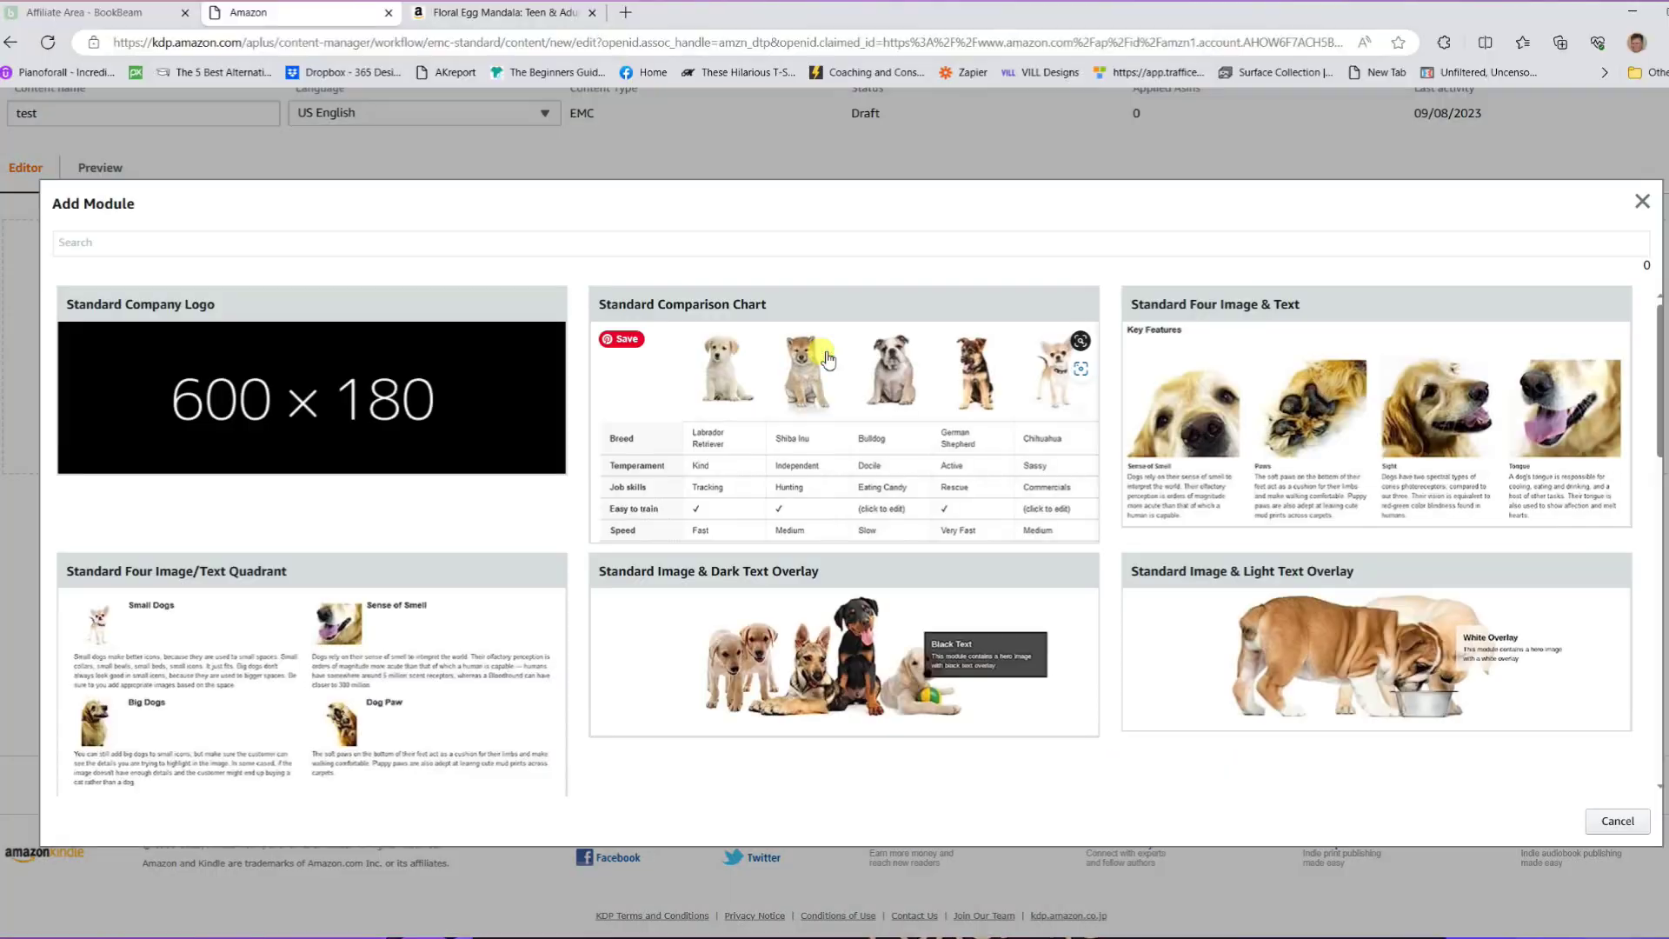
{"action": "scroll", "coordinate": [270, 534], "scroll_direction": "down", "scroll_amount": 5}
{"action": "left_click", "coordinate": [272, 536]}
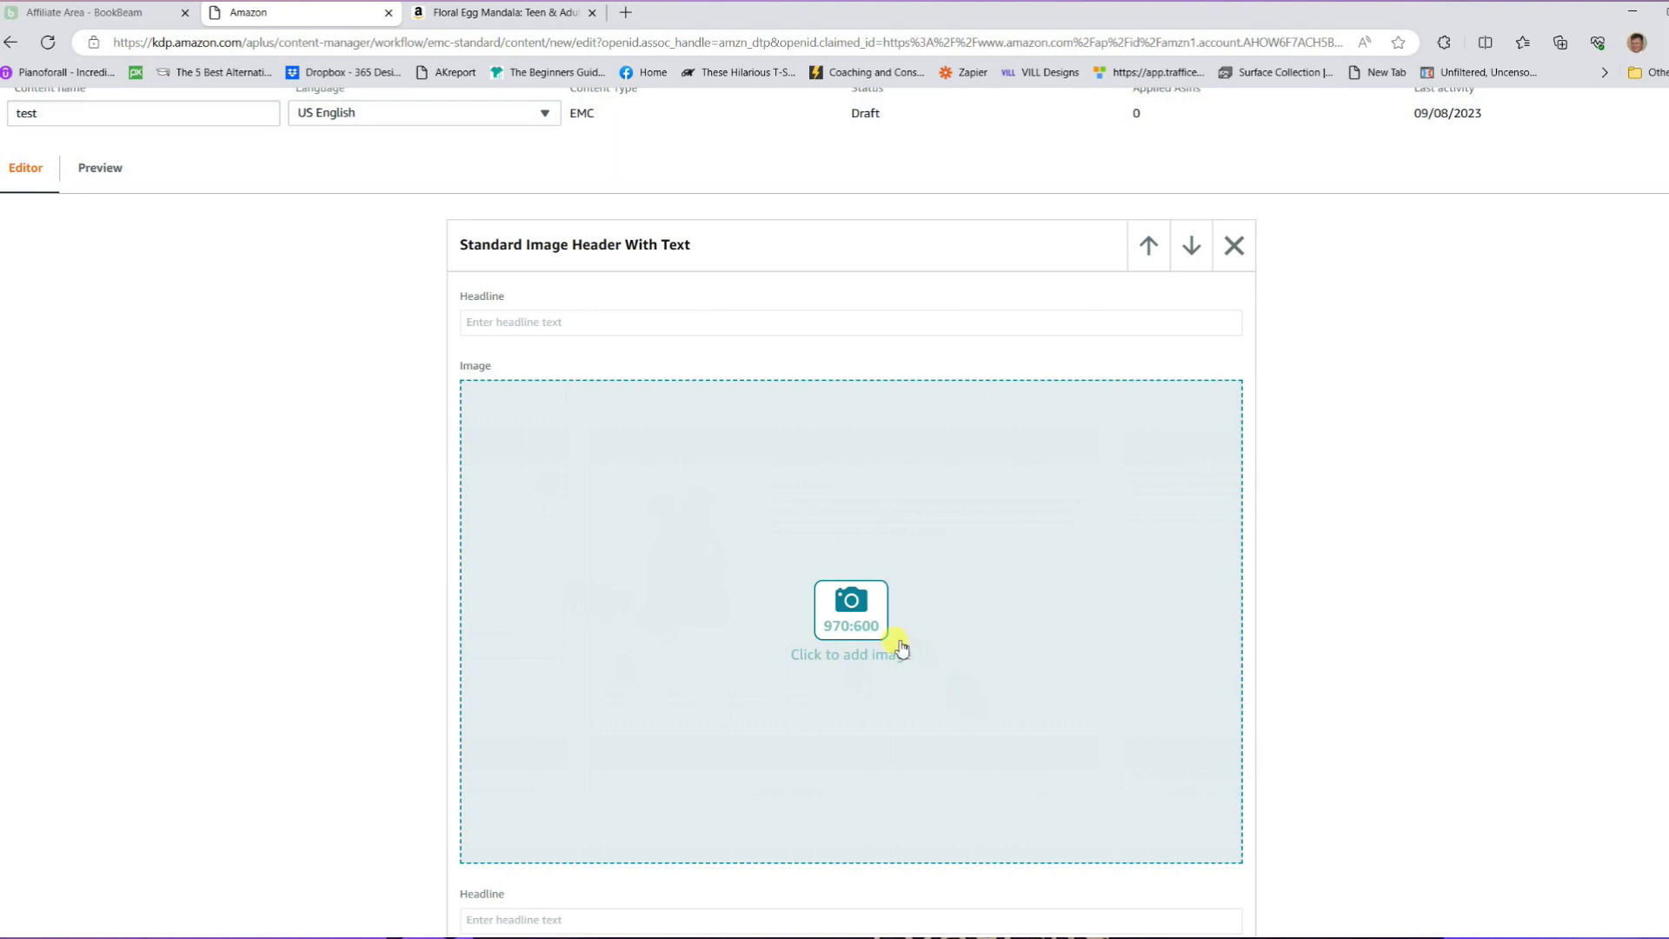
Upload 'mockup egg for A+.jpg' to the header image with keywords 'mandalla egg'.
{"action": "left_click", "coordinate": [857, 609]}
{"action": "left_click", "coordinate": [850, 522]}
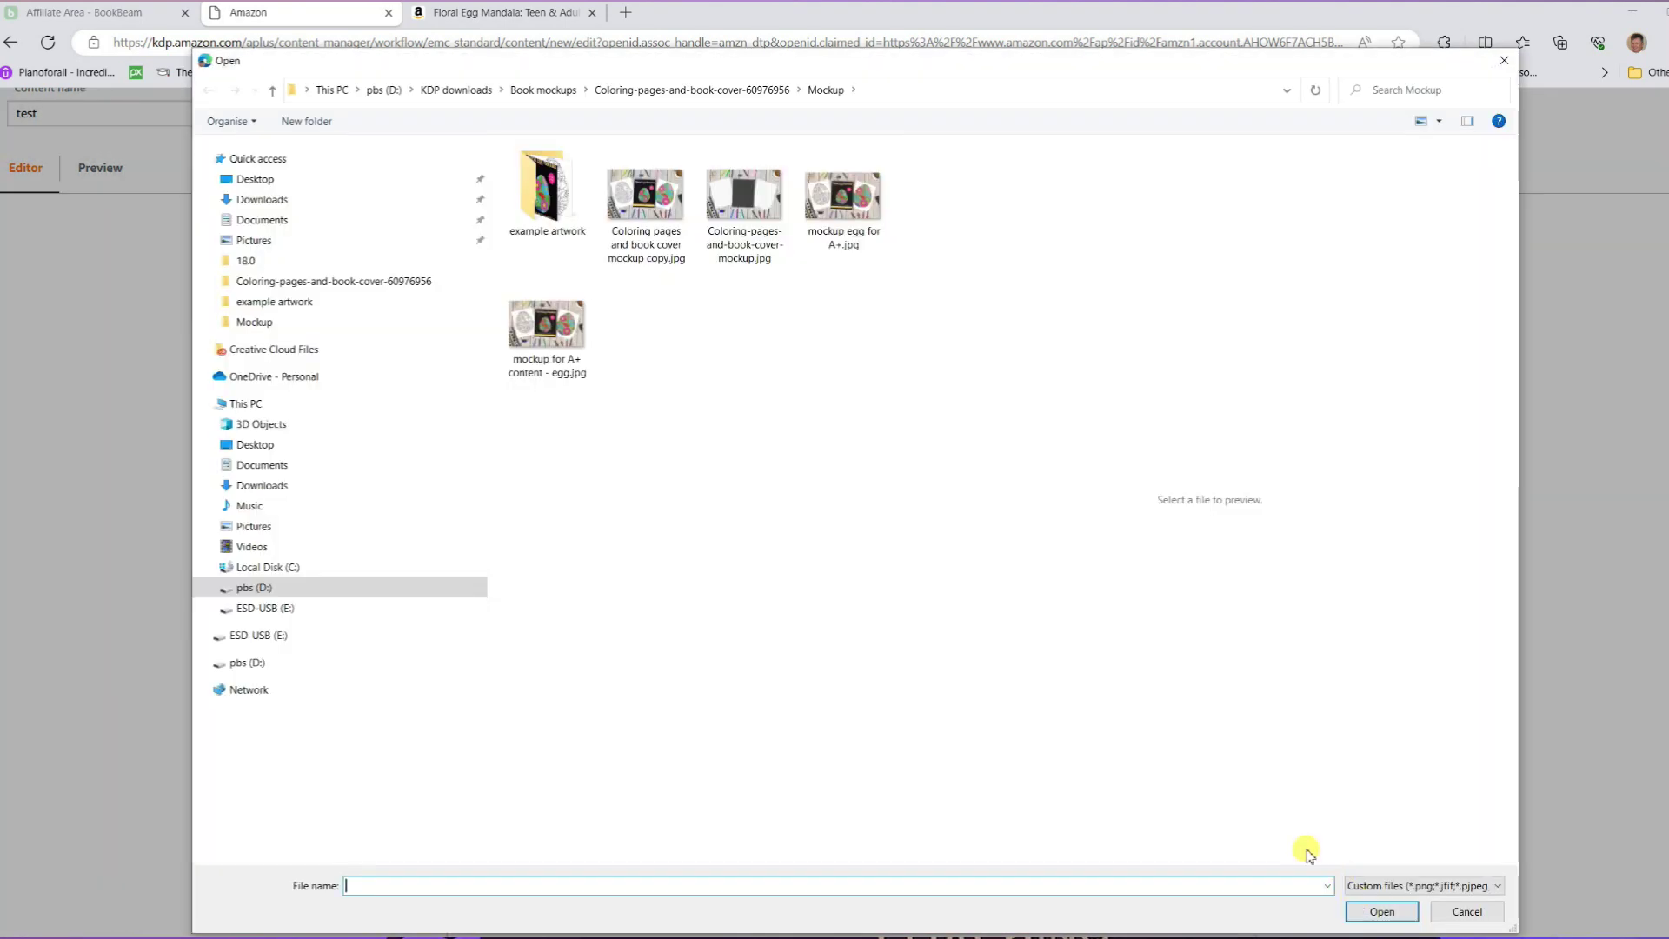
{"action": "left_click", "coordinate": [848, 207]}
{"action": "left_click", "coordinate": [1397, 914]}
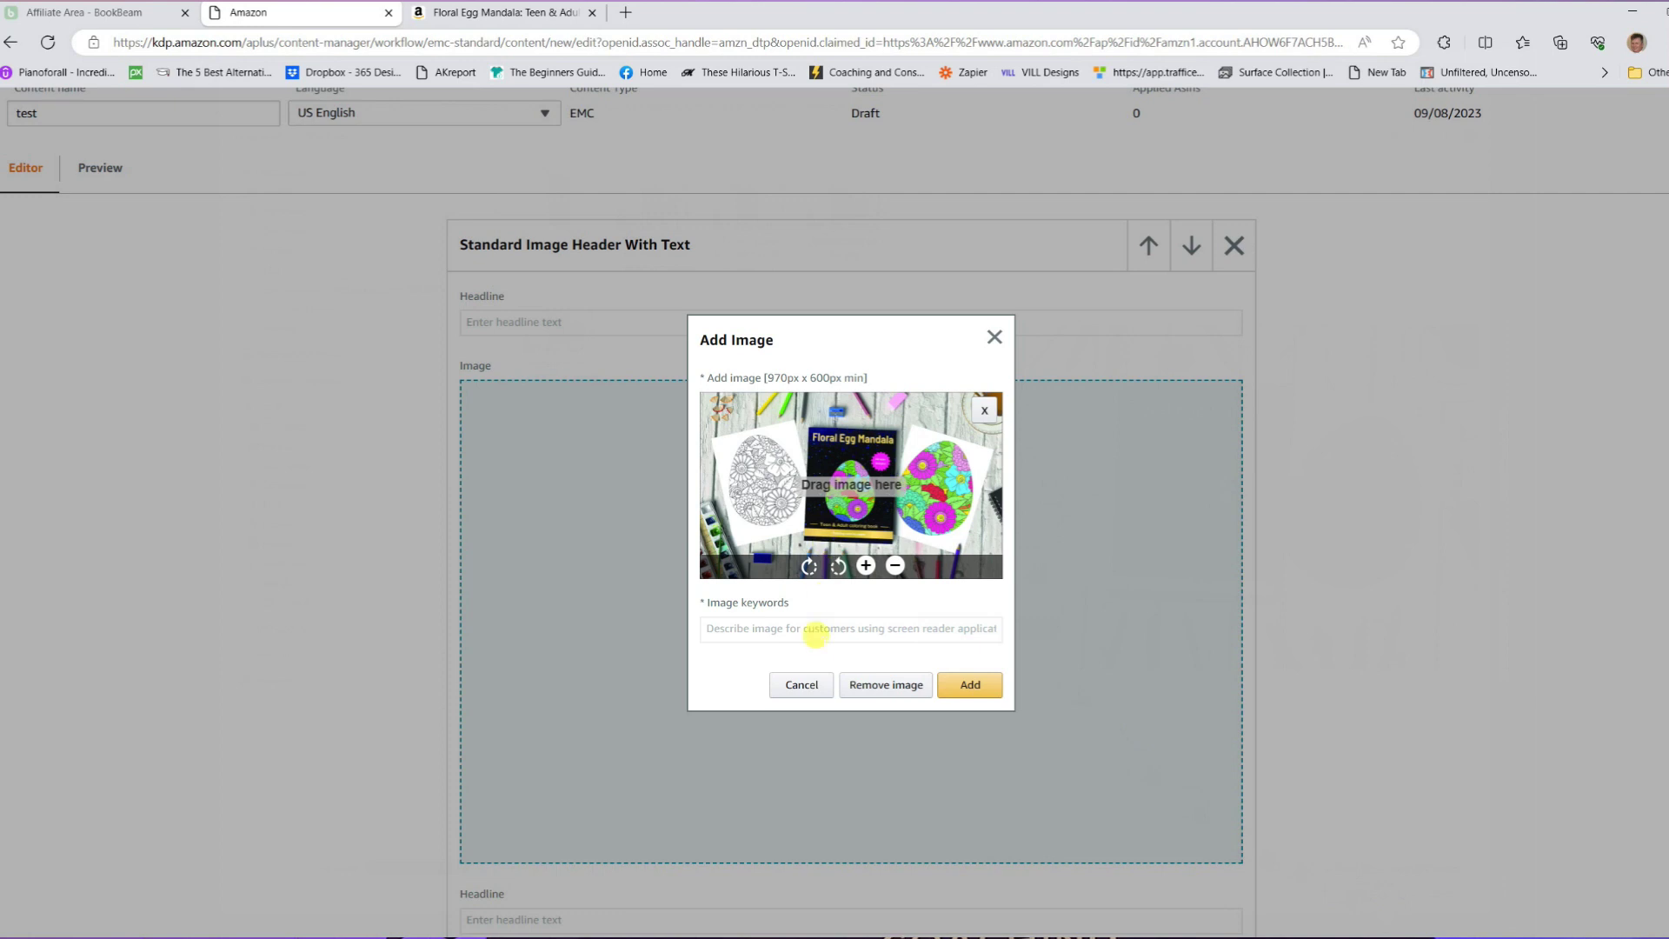
{"action": "left_click", "coordinate": [811, 629]}
{"action": "type", "text": "m"}
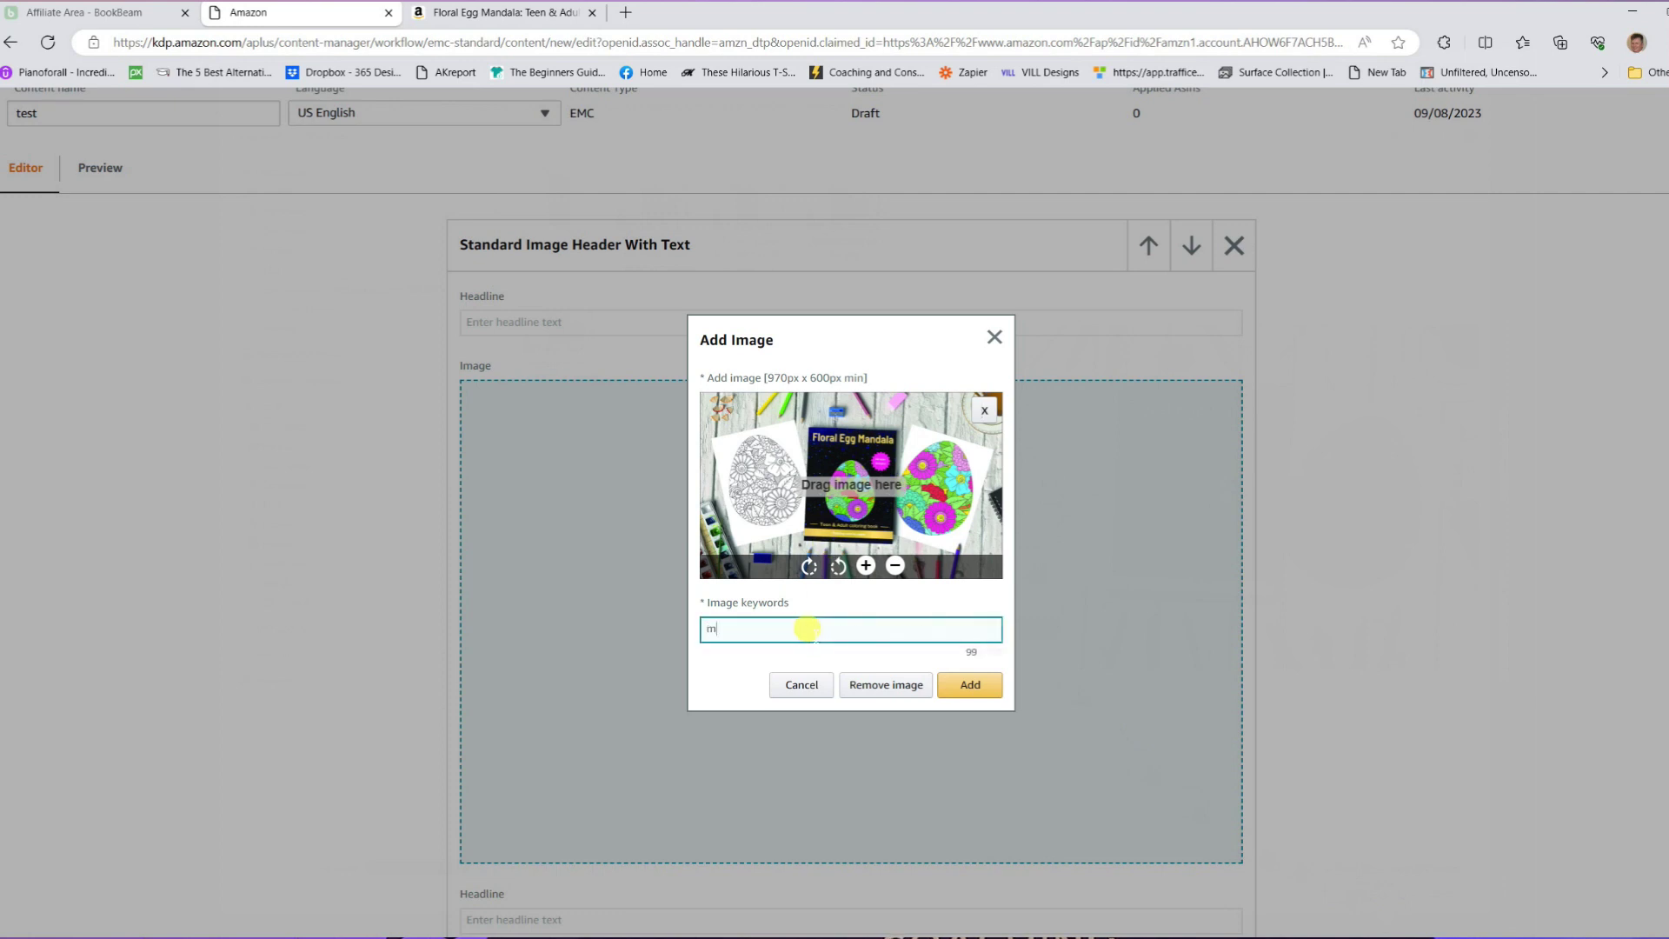
{"action": "type", "text": "andalla egg"}
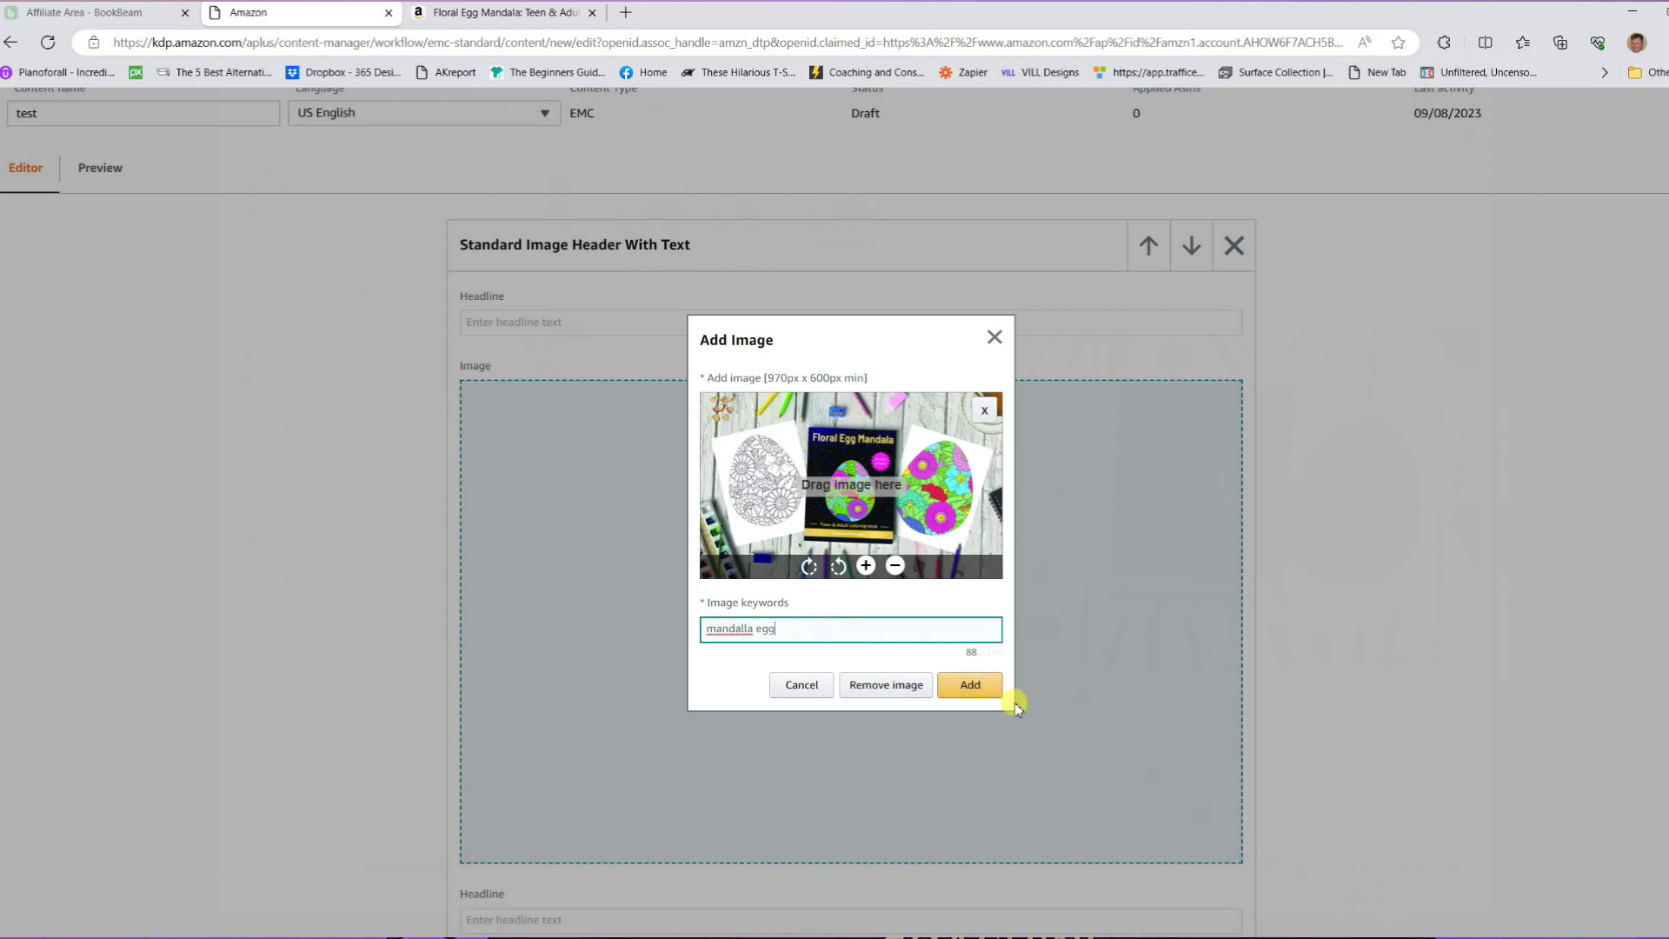
{"action": "left_click", "coordinate": [978, 687]}
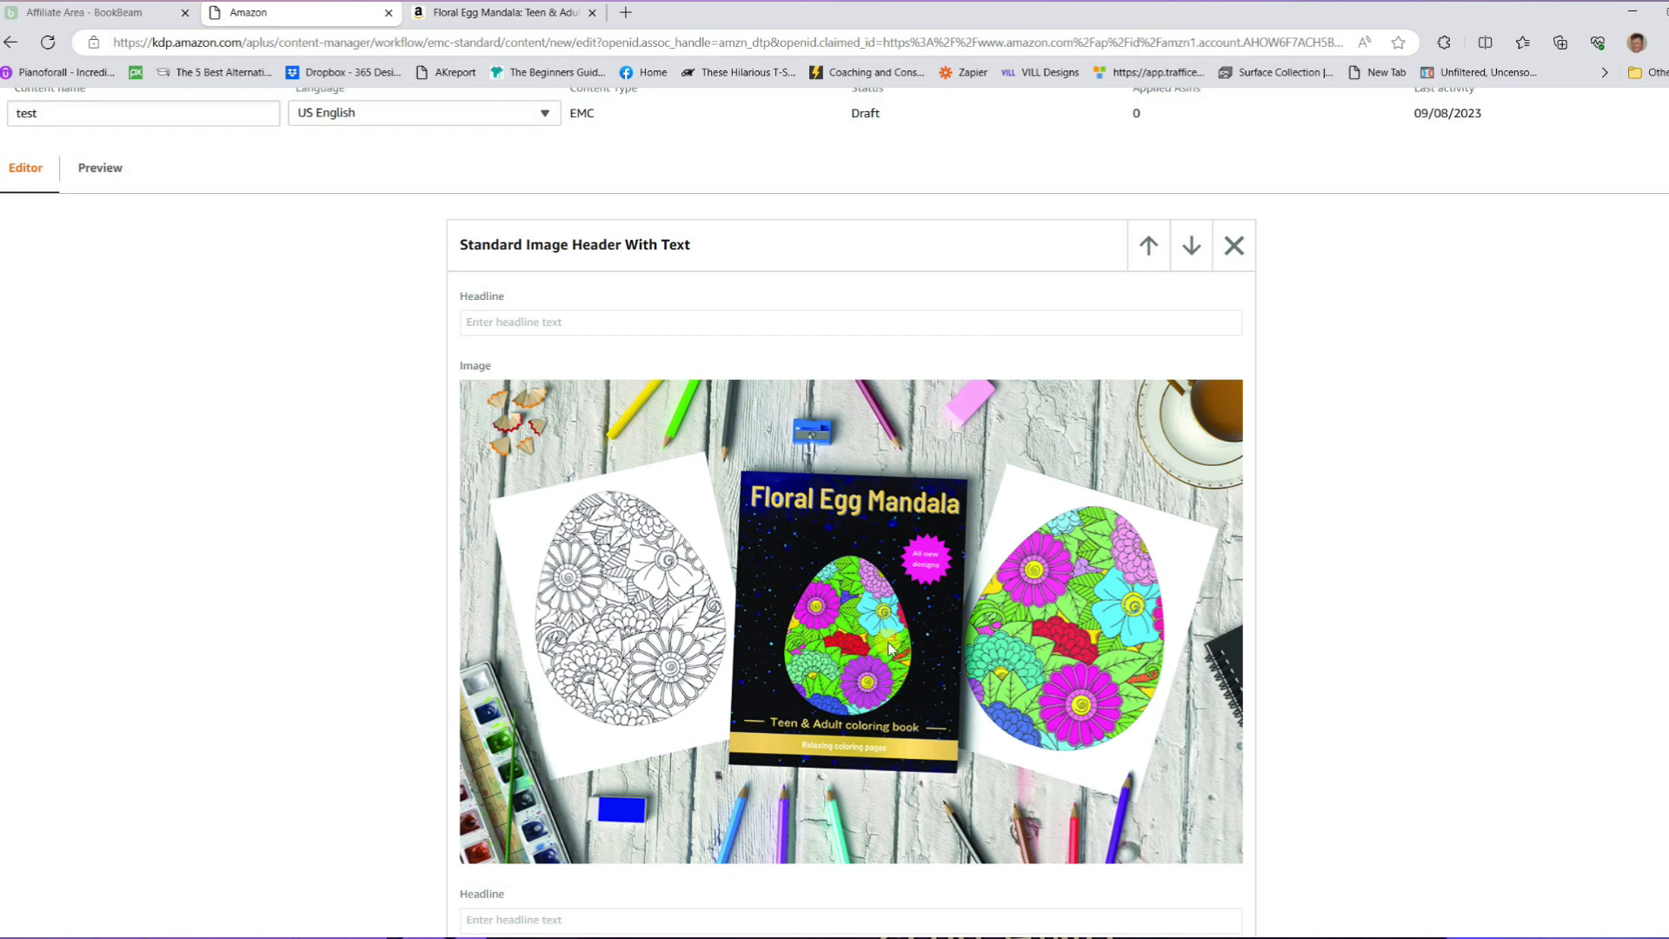
Scroll through the header module to review the uploaded Floral Egg Mandala mockup.
{"action": "left_click", "coordinate": [528, 322]}
{"action": "scroll", "coordinate": [526, 400], "scroll_direction": "down", "scroll_amount": 5}
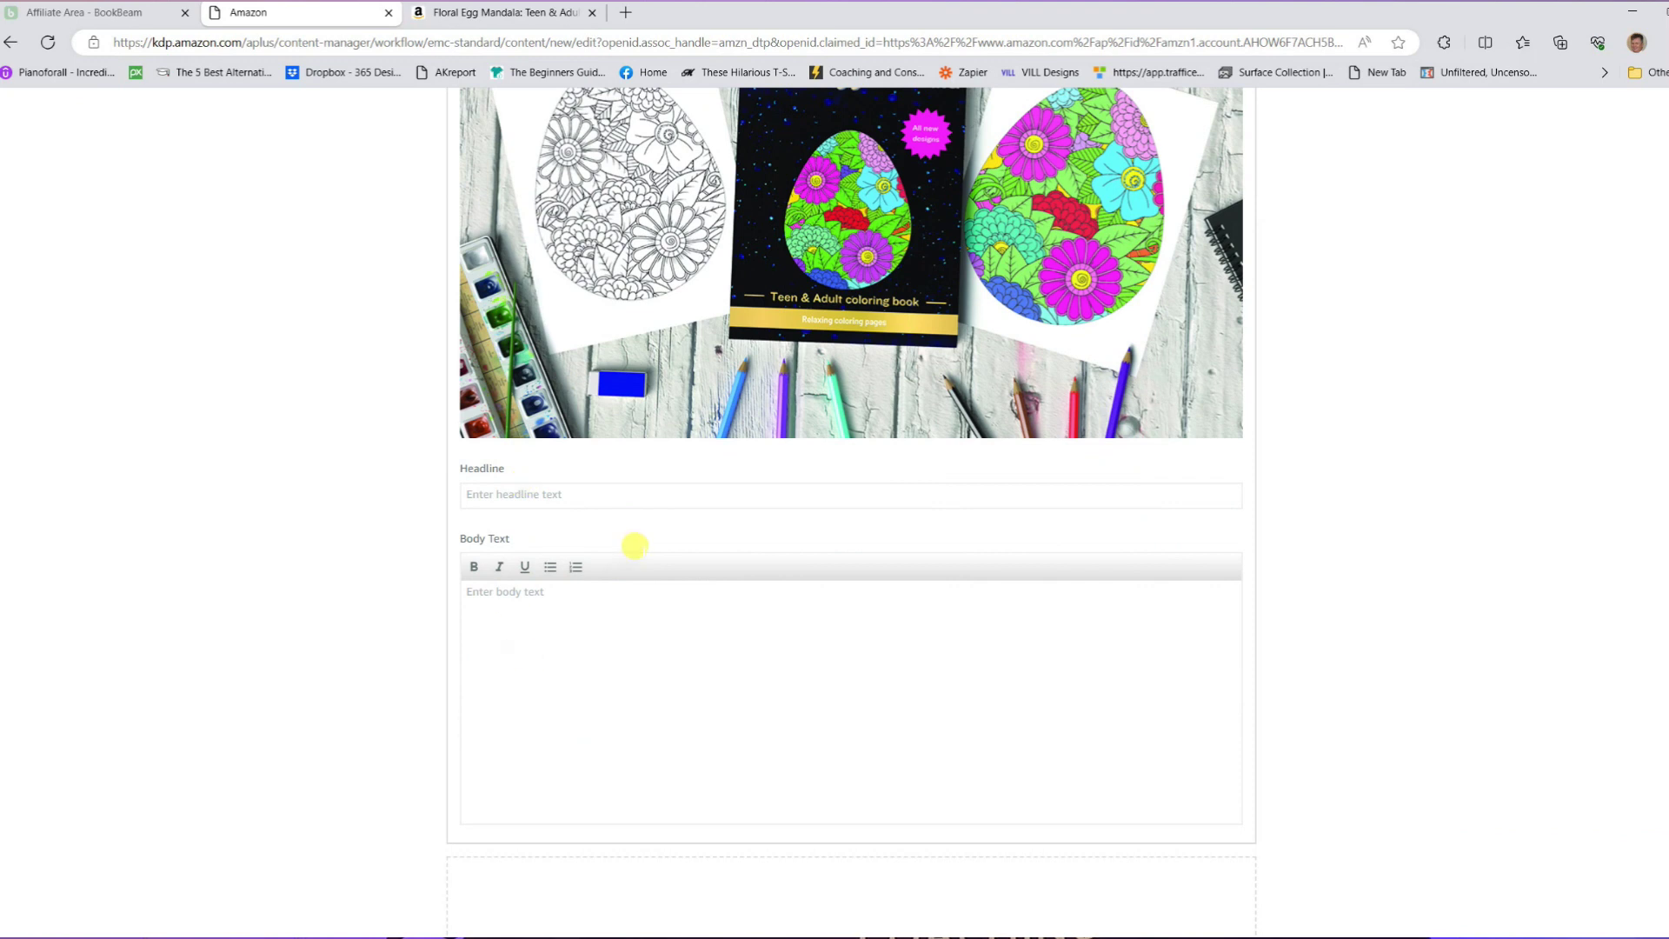
{"action": "scroll", "coordinate": [634, 548], "scroll_direction": "up", "scroll_amount": 5}
{"action": "scroll", "coordinate": [801, 583], "scroll_direction": "down", "scroll_amount": 3}
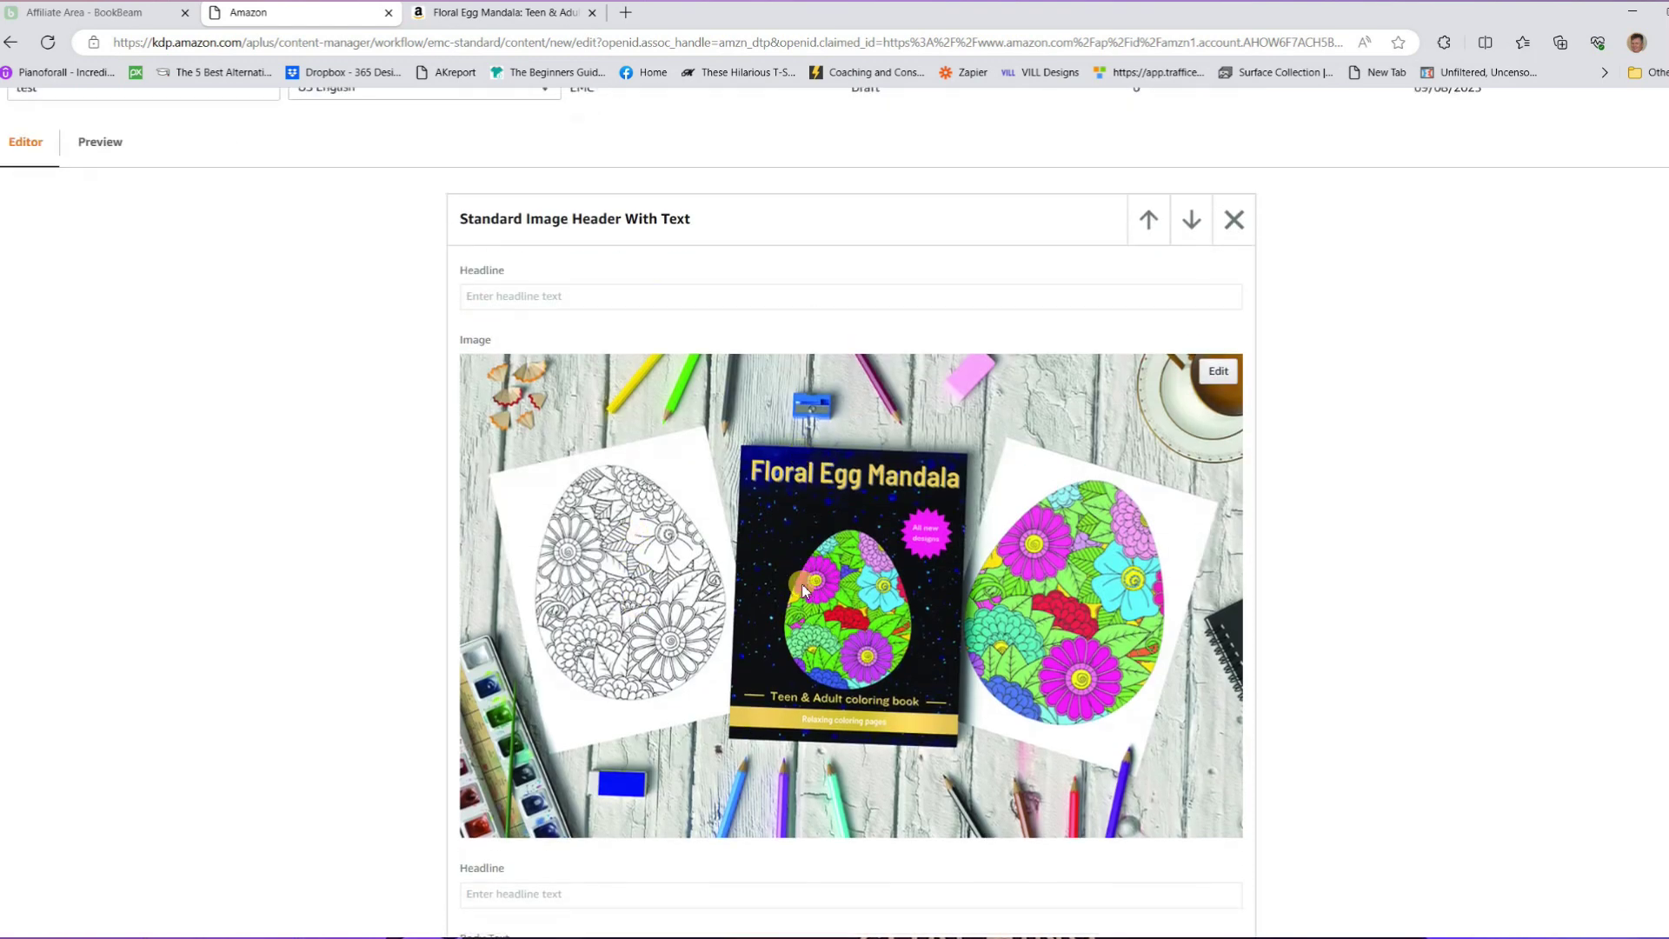
{"action": "scroll", "coordinate": [802, 591], "scroll_direction": "down", "scroll_amount": 5}
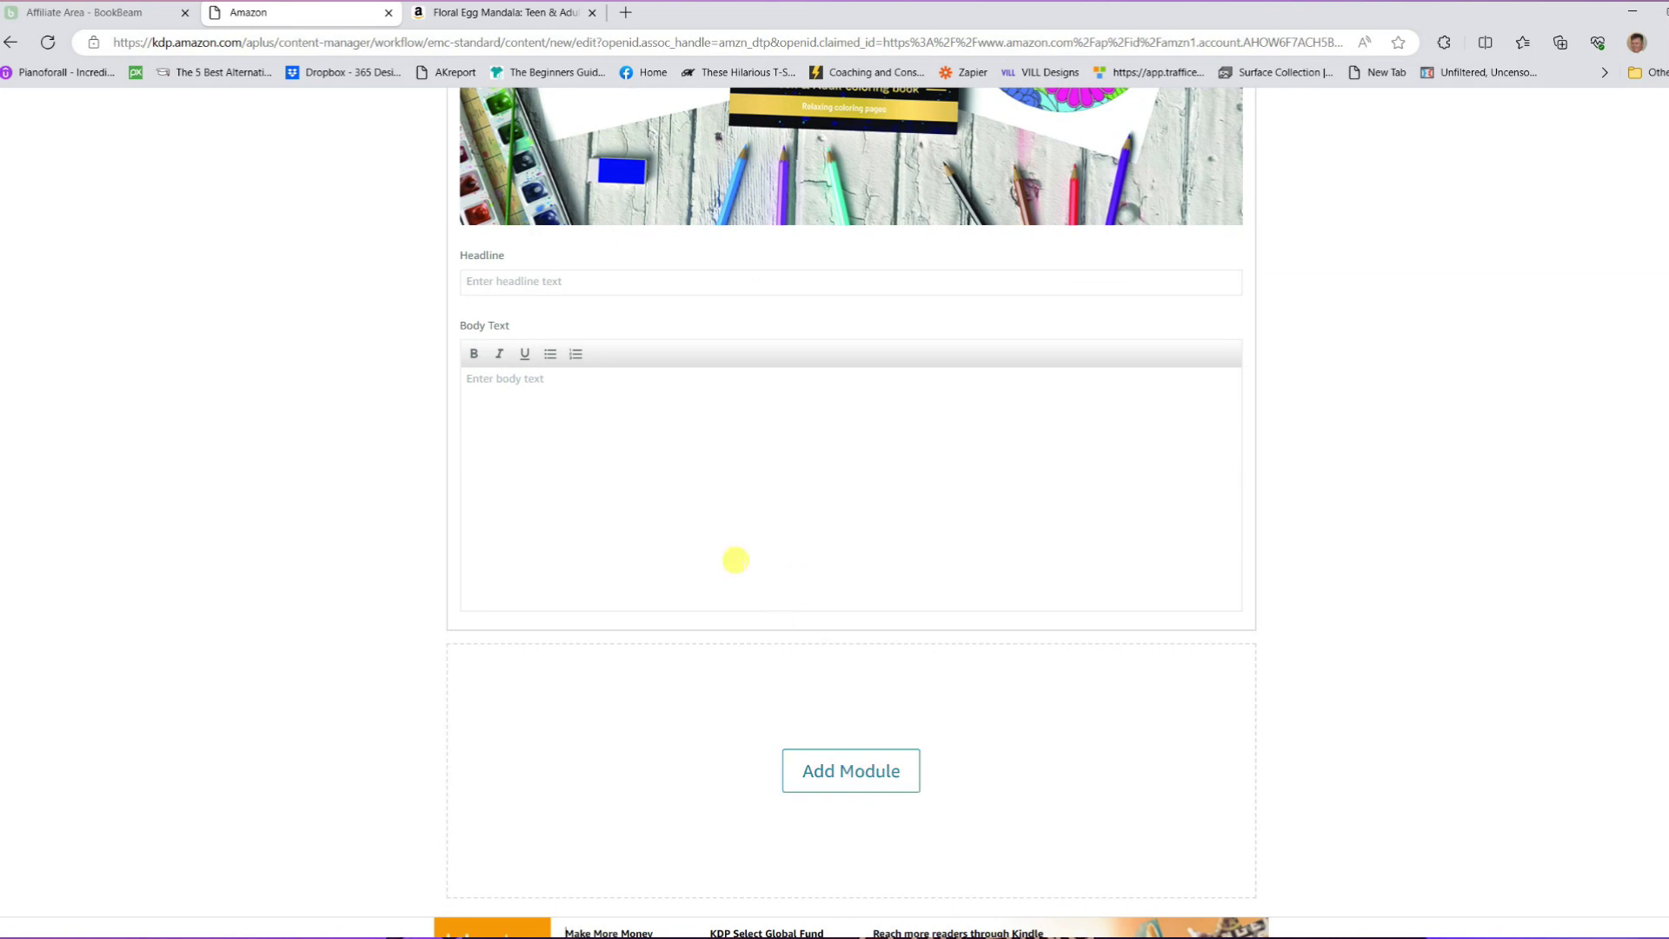
{"action": "scroll", "coordinate": [737, 560], "scroll_direction": "up", "scroll_amount": 7}
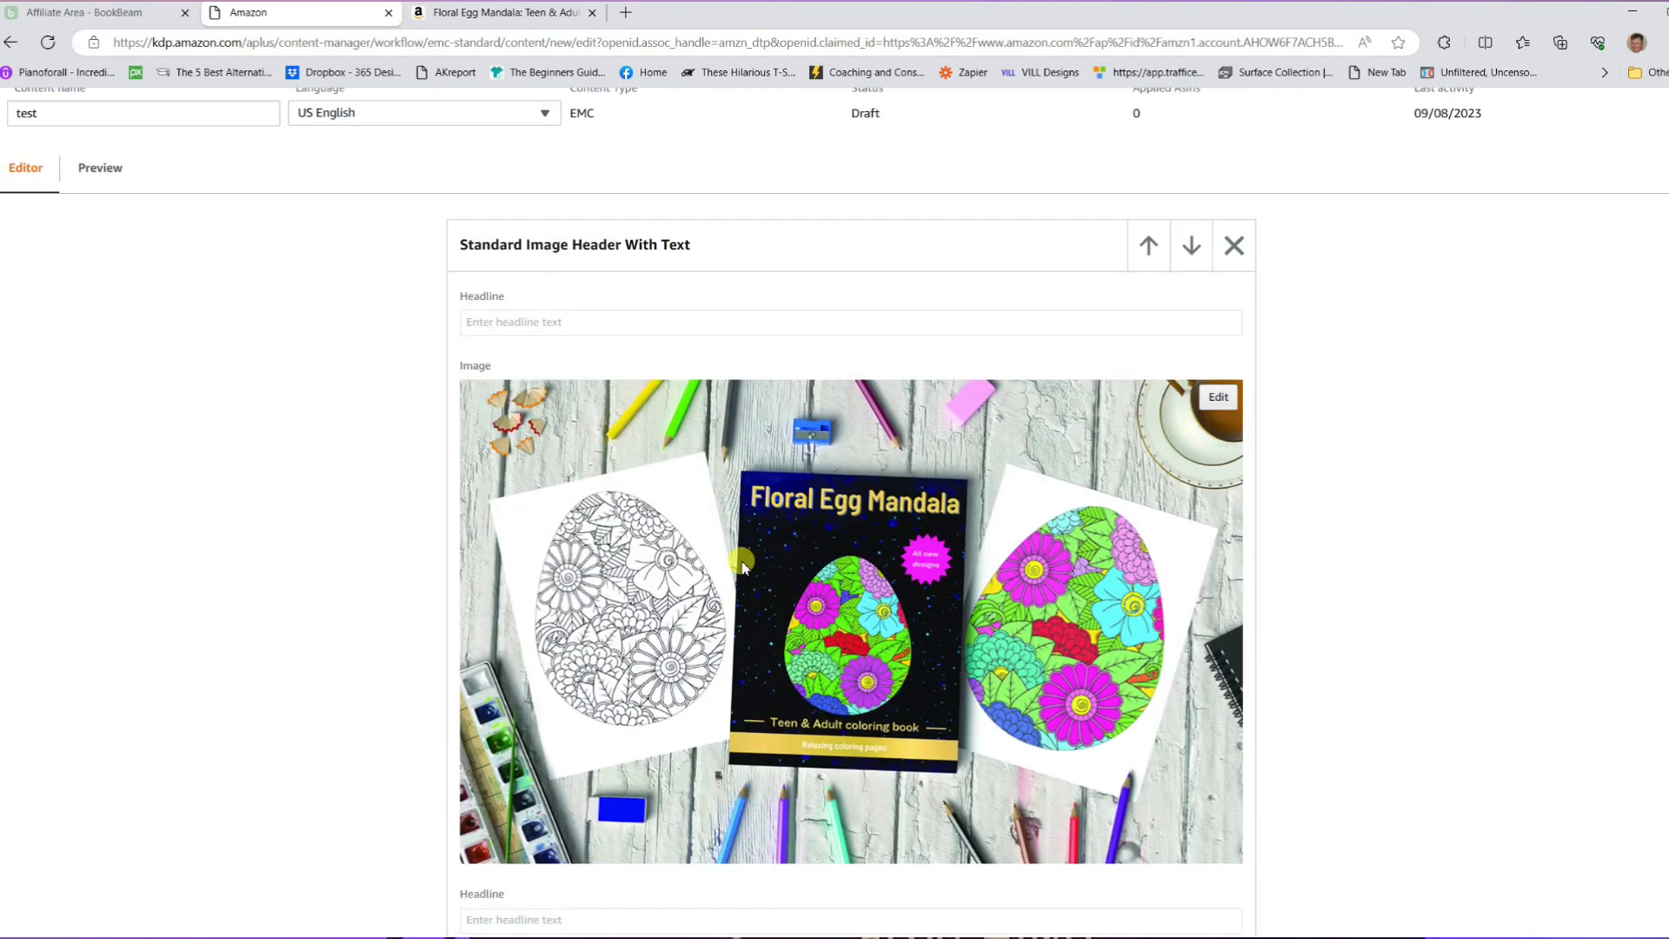
{"action": "scroll", "coordinate": [1121, 578], "scroll_direction": "up", "scroll_amount": 4}
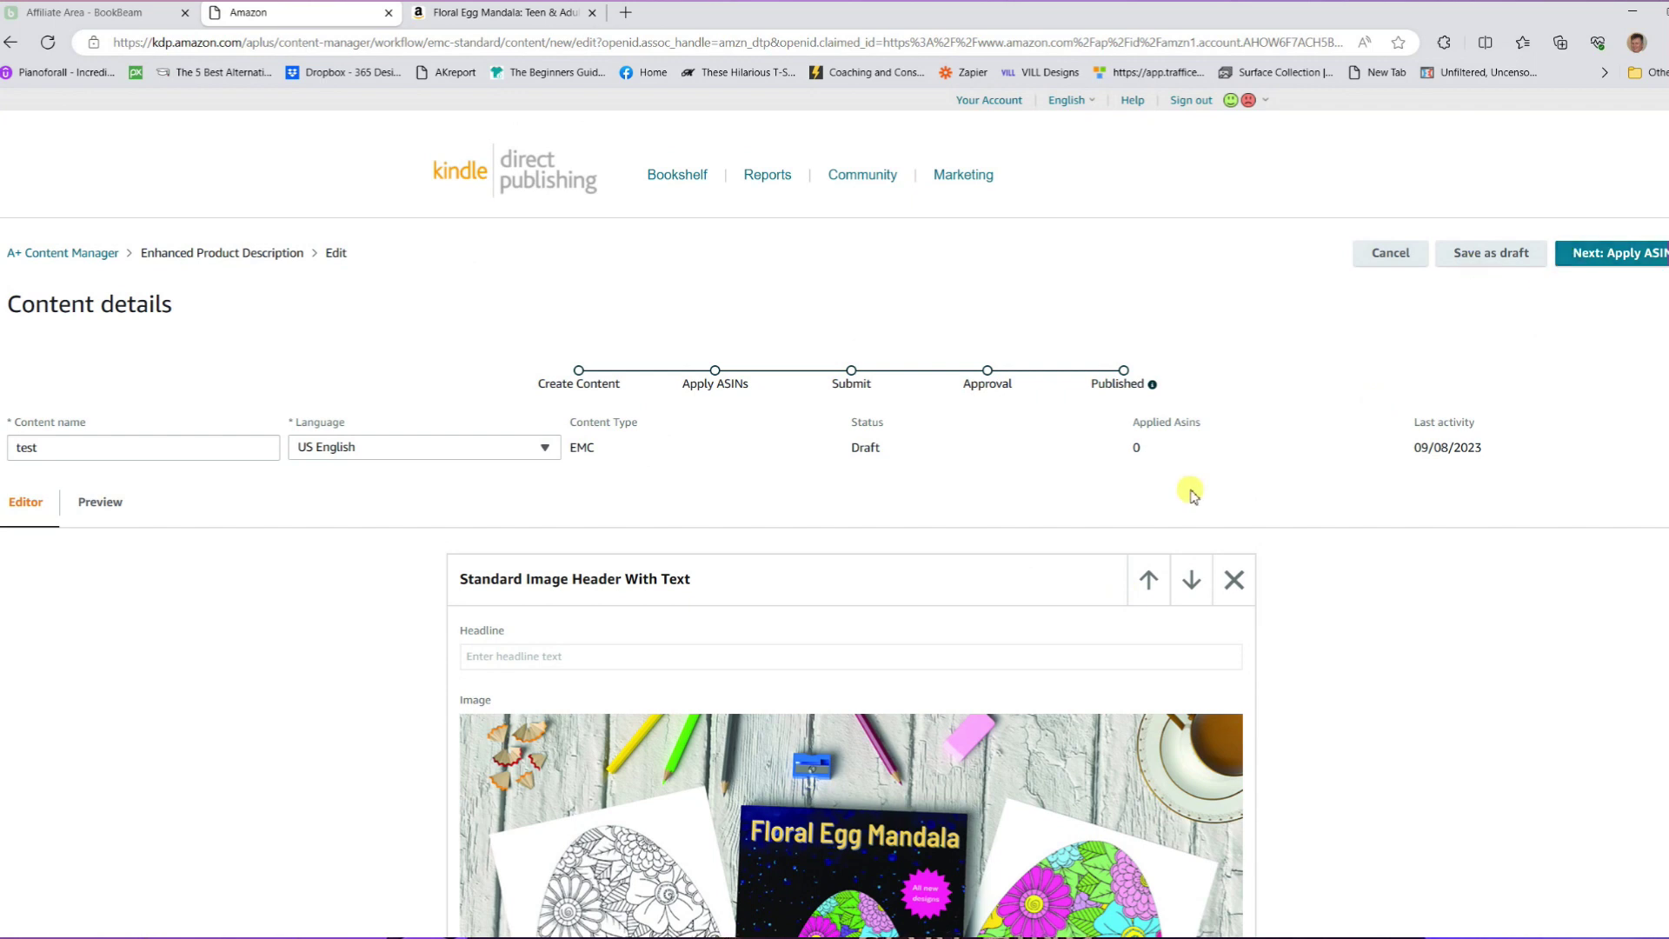
{"action": "scroll", "coordinate": [1189, 492], "scroll_direction": "down", "scroll_amount": 5}
{"action": "mouse_move", "coordinate": [1190, 492]}
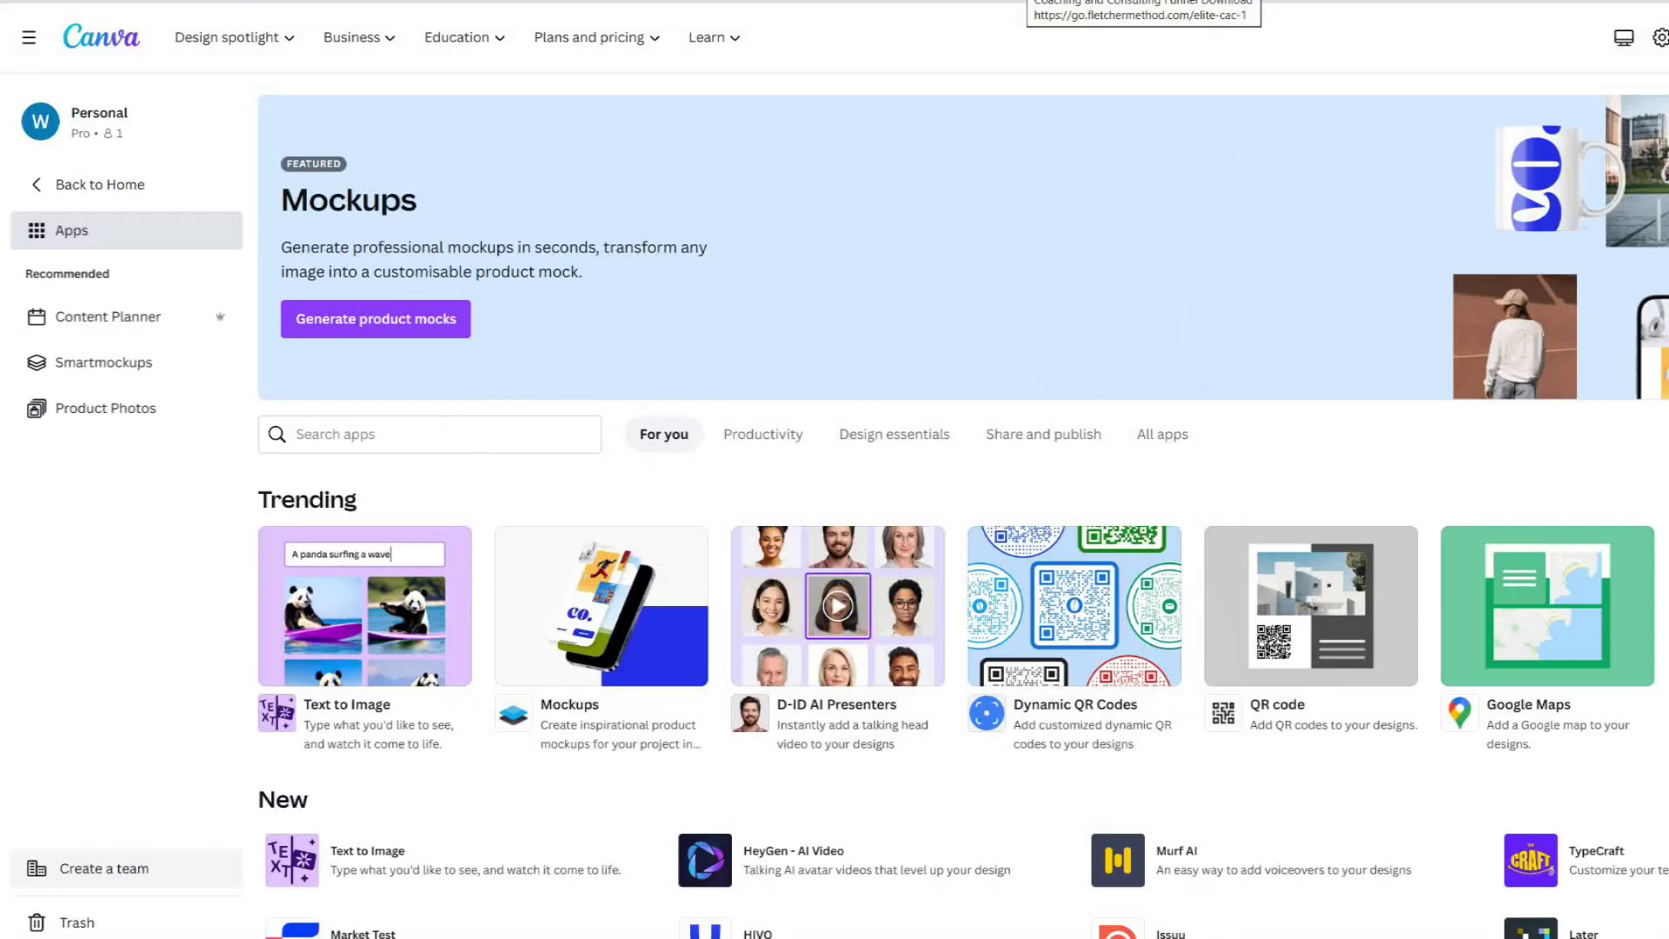
In Smartmockups, search 'books' and show the Soft cover books mockups.
{"action": "left_click", "coordinate": [85, 365]}
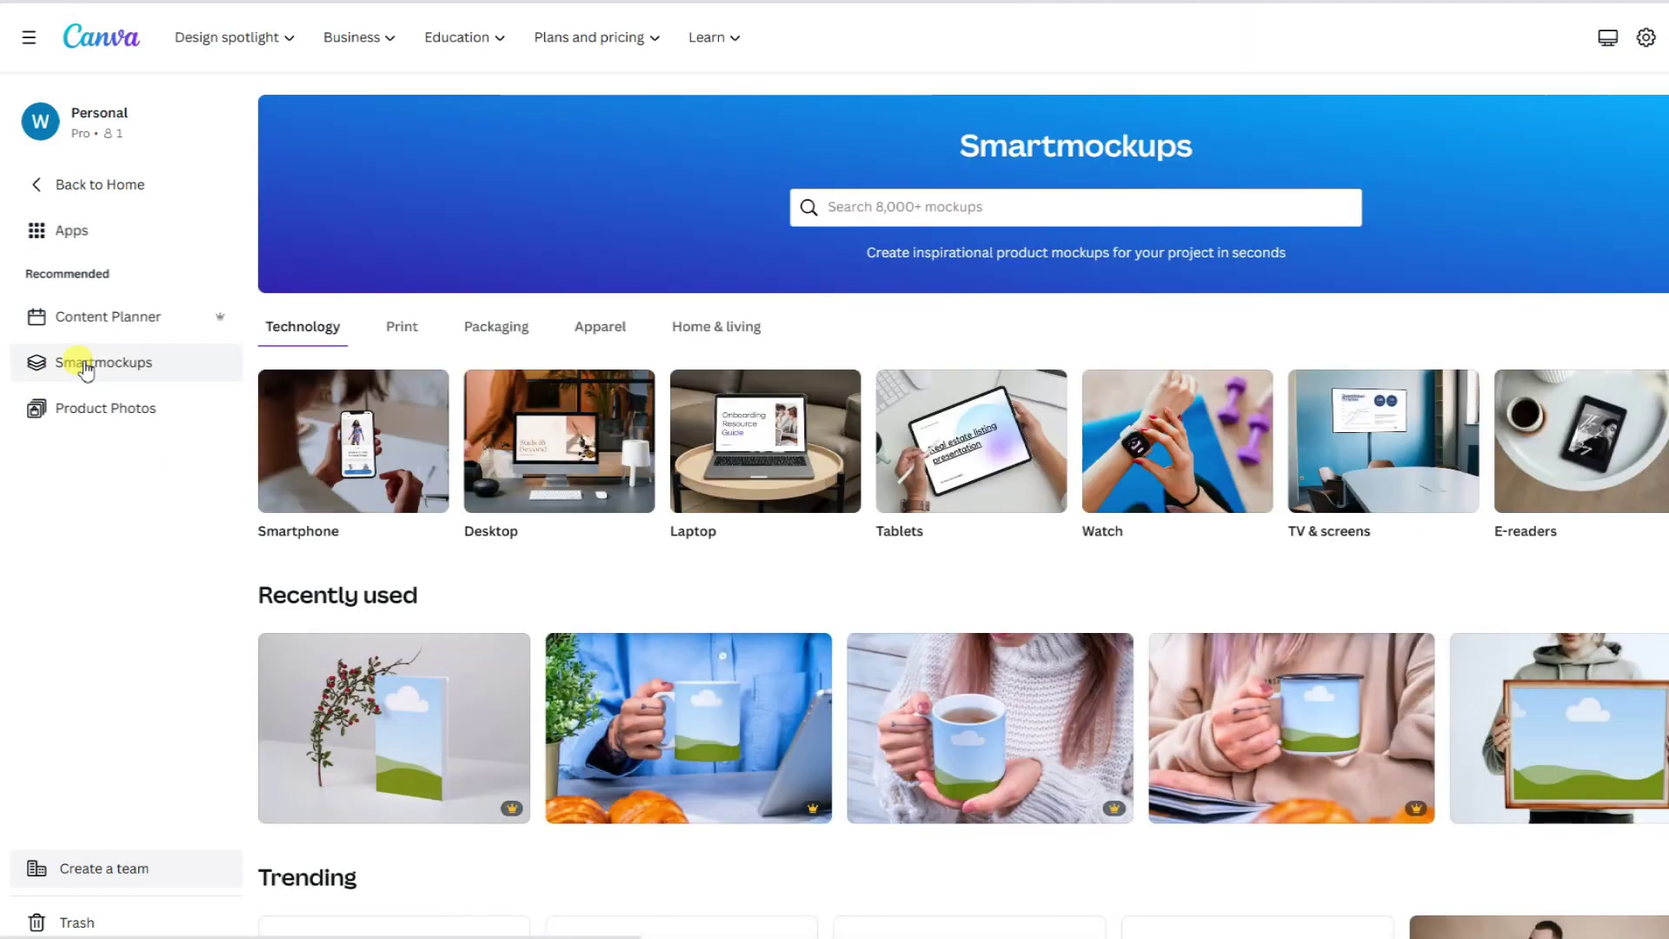
{"action": "left_click", "coordinate": [899, 206]}
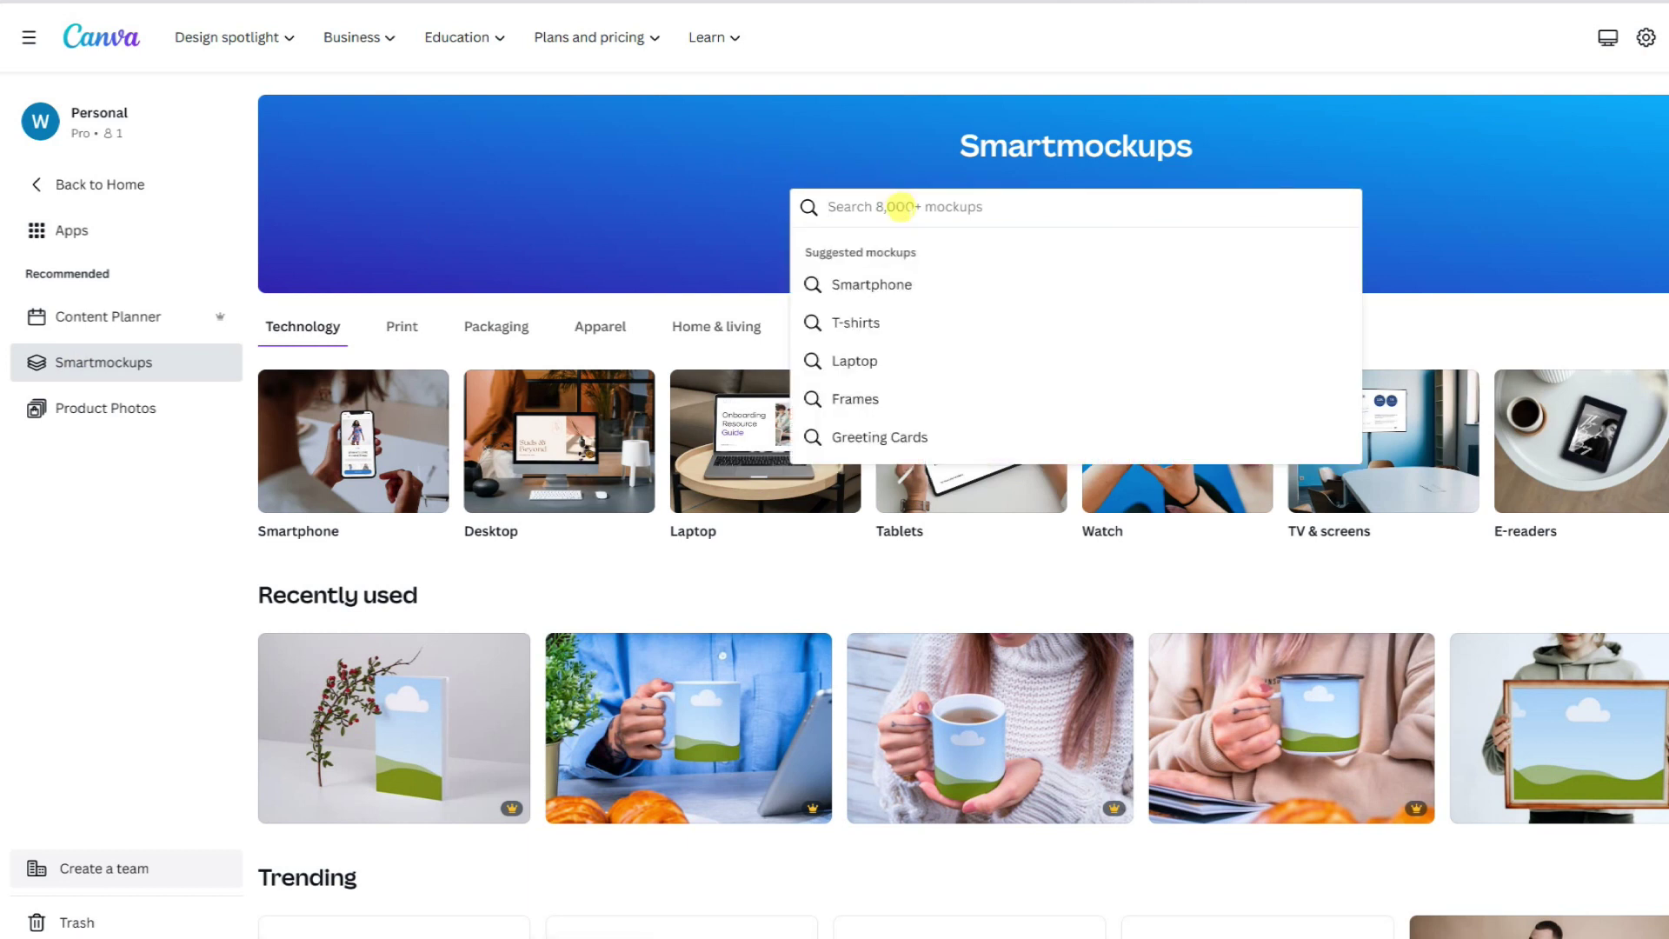
{"action": "type", "text": "books"}
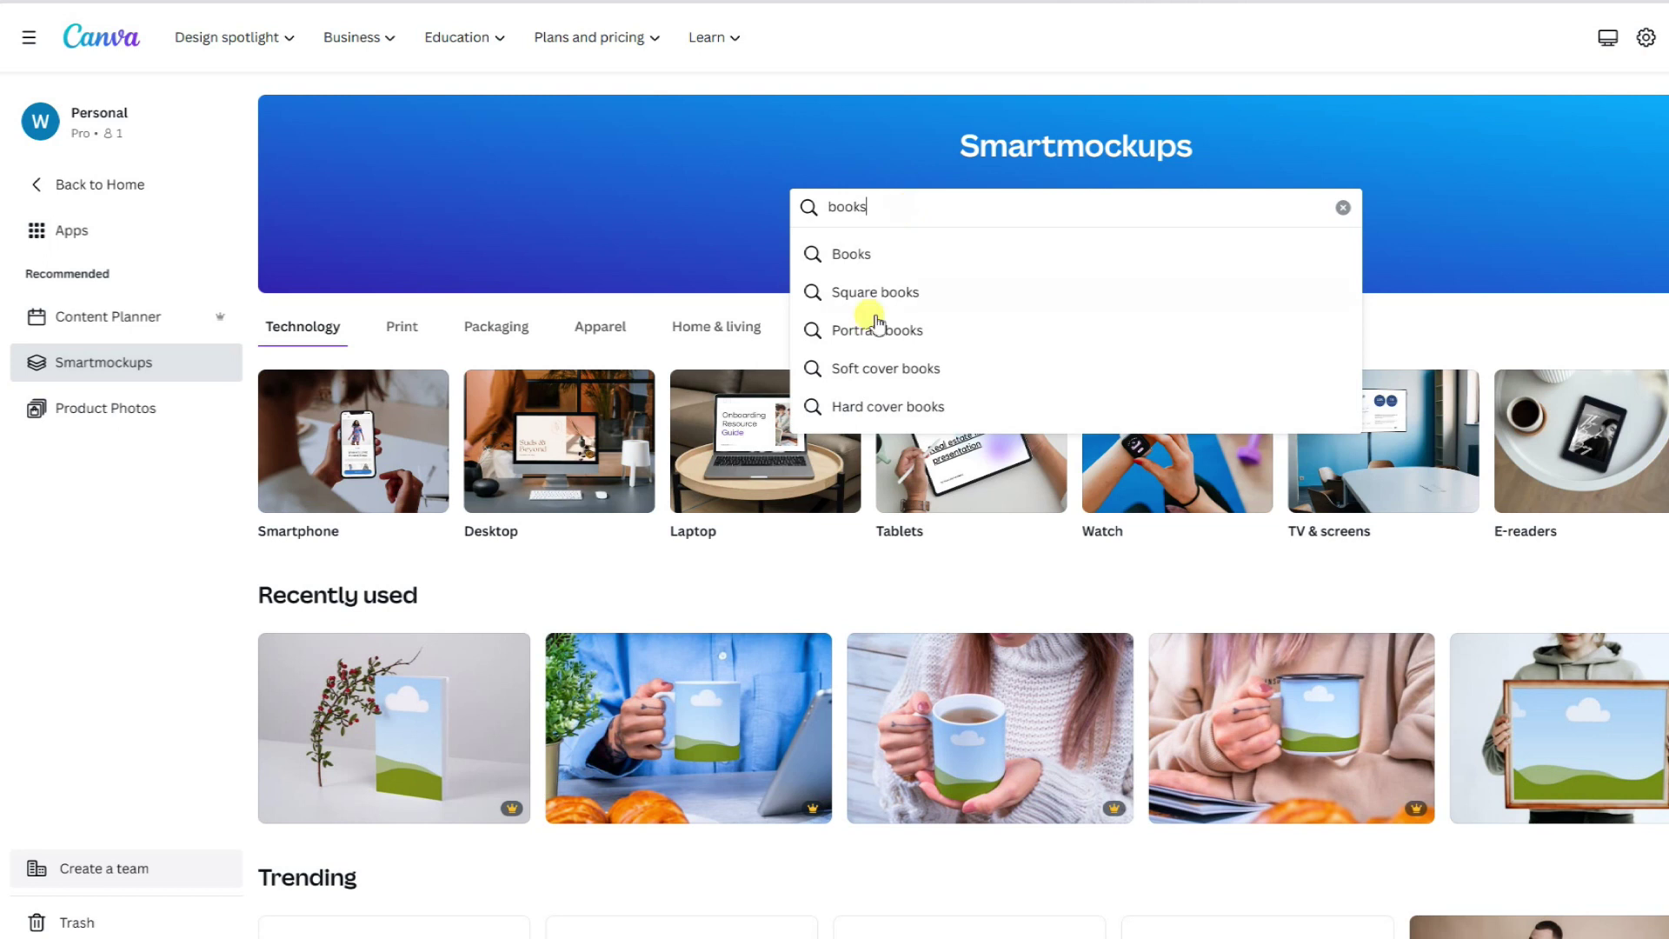
{"action": "left_click", "coordinate": [876, 369]}
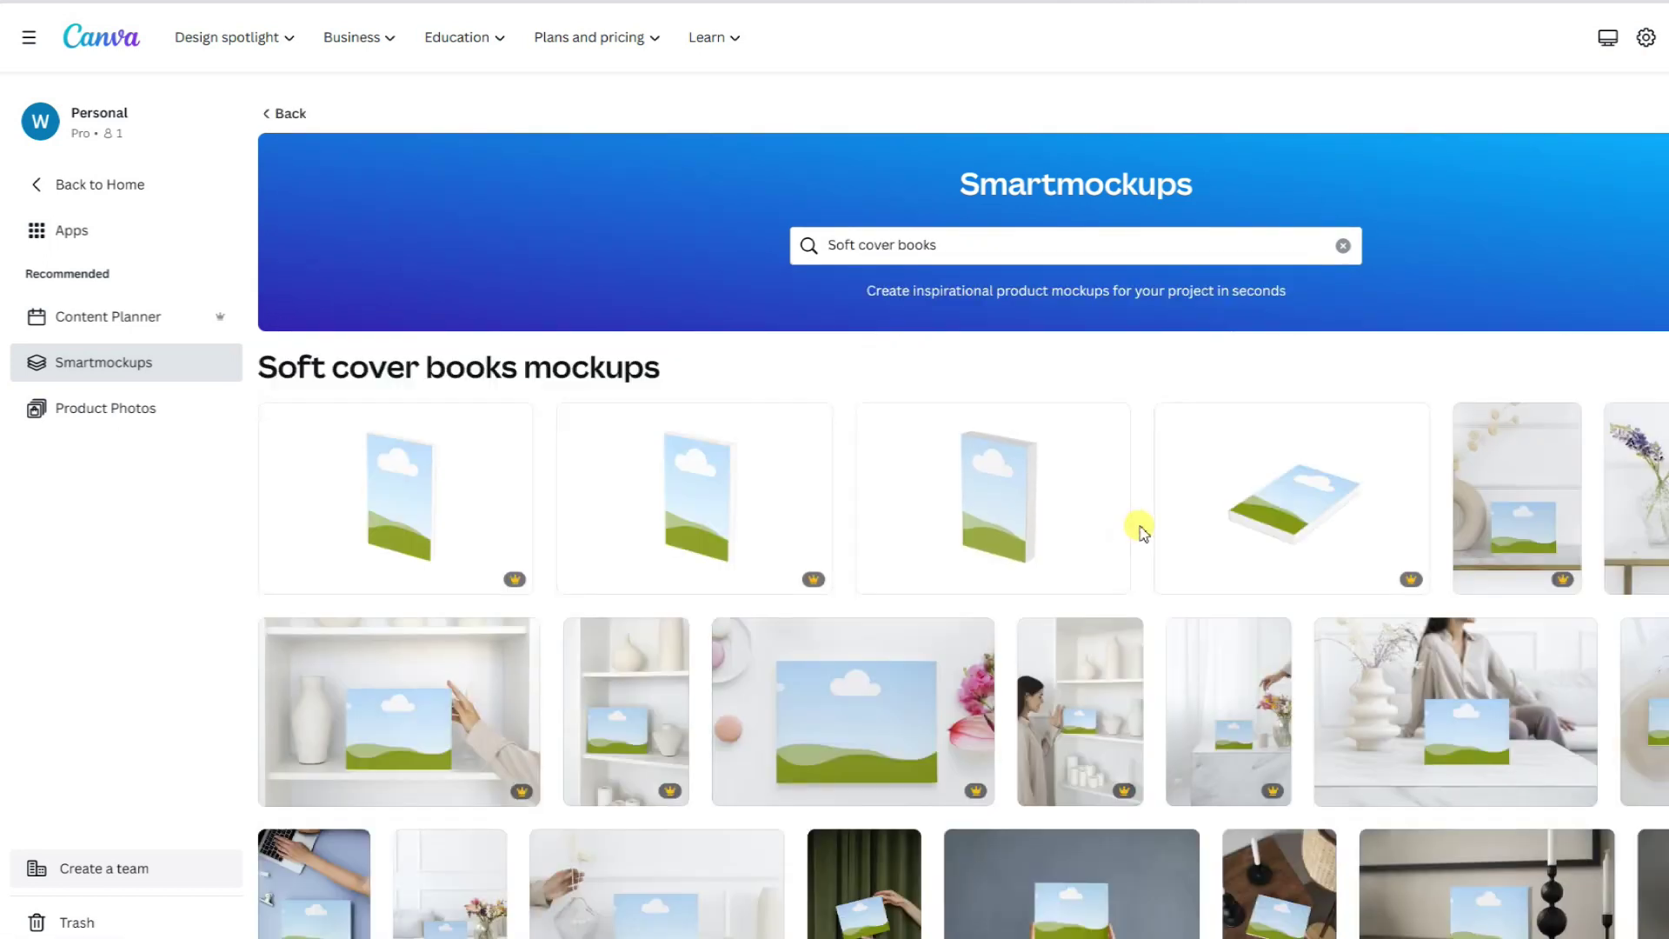
Open the child-on-wooden-floor book mockup and pick easter.PNG as its cover.
{"action": "scroll", "coordinate": [1141, 532], "scroll_direction": "down", "scroll_amount": 5}
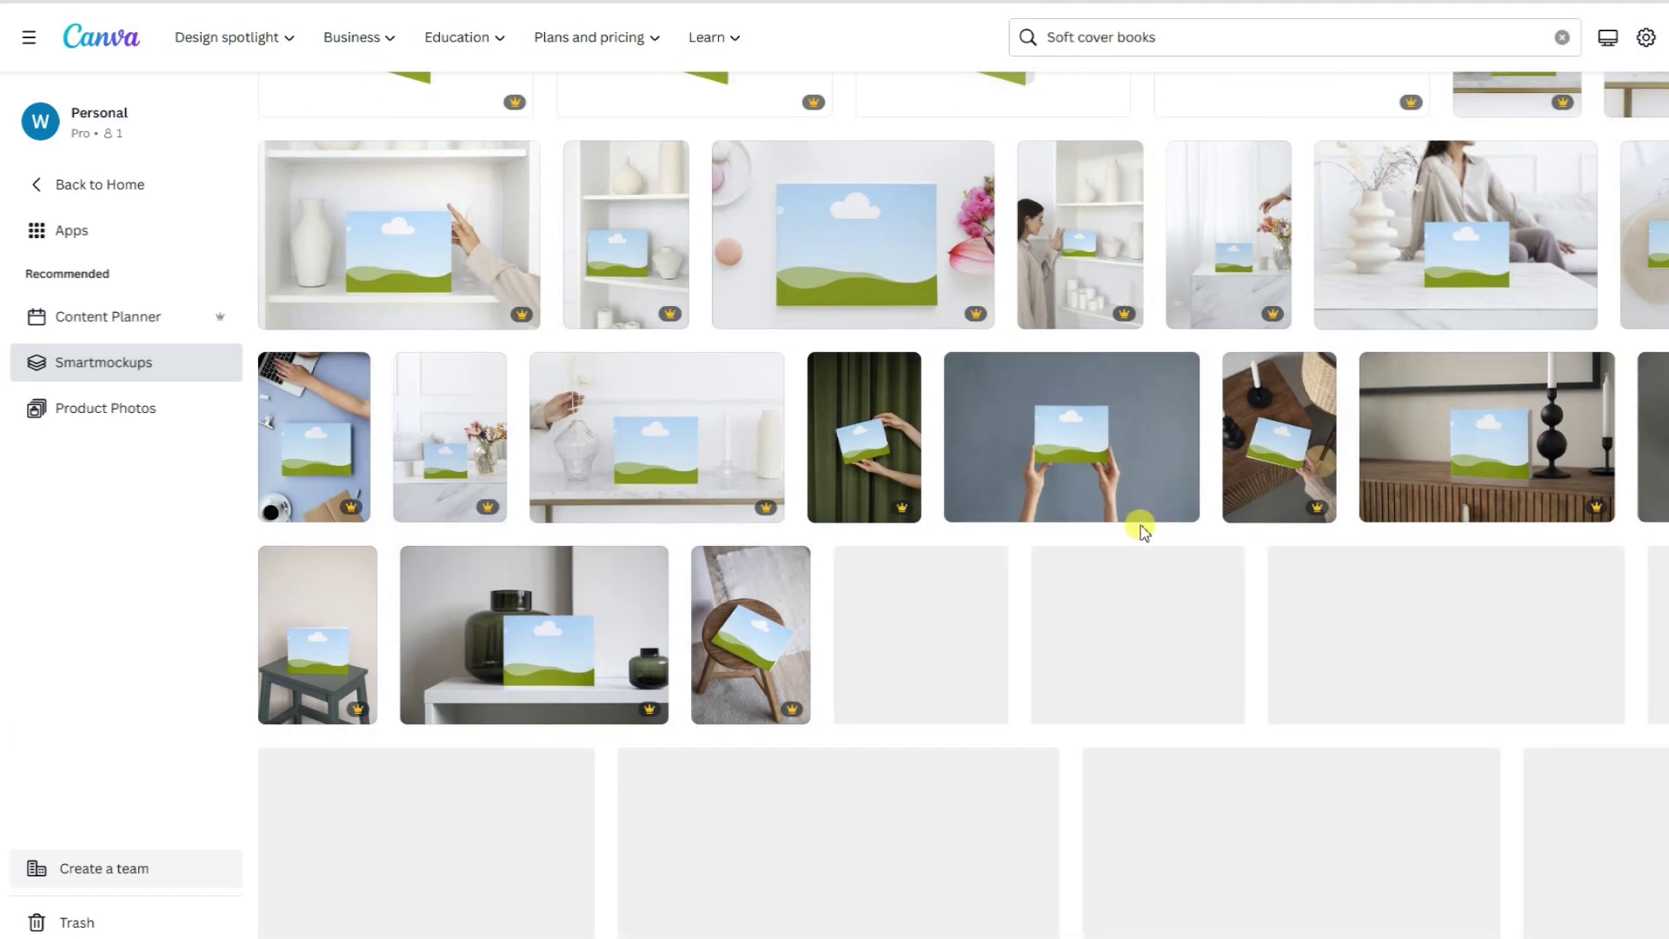
{"action": "scroll", "coordinate": [1142, 533], "scroll_direction": "down", "scroll_amount": 6}
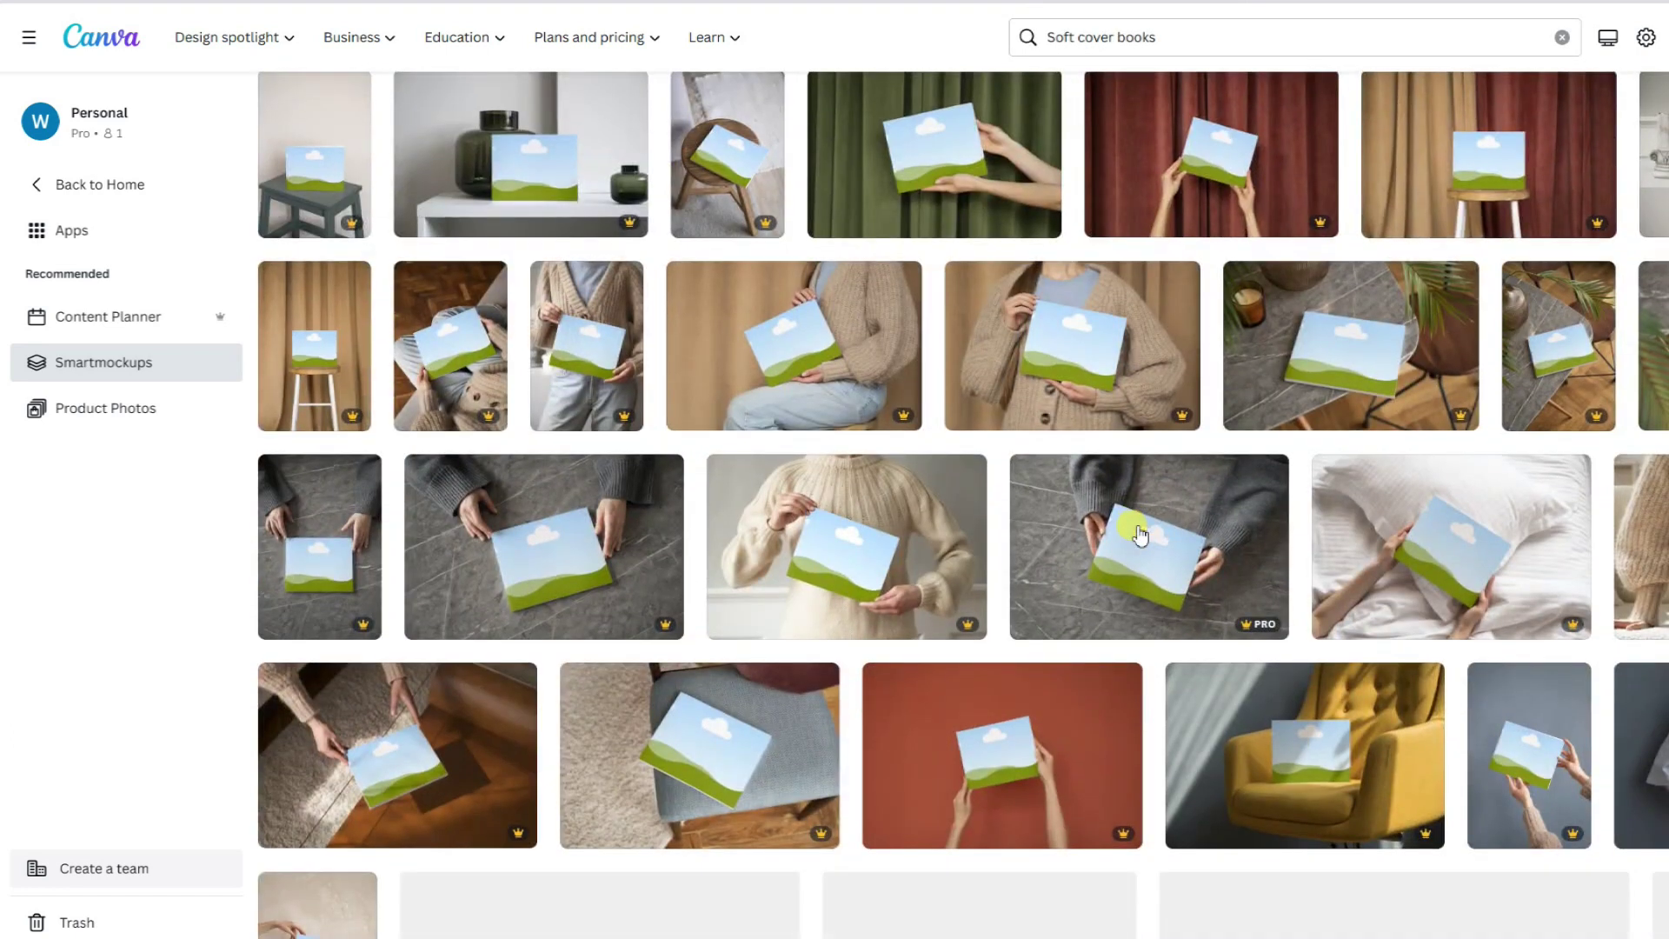
{"action": "scroll", "coordinate": [1137, 535], "scroll_direction": "down", "scroll_amount": 12}
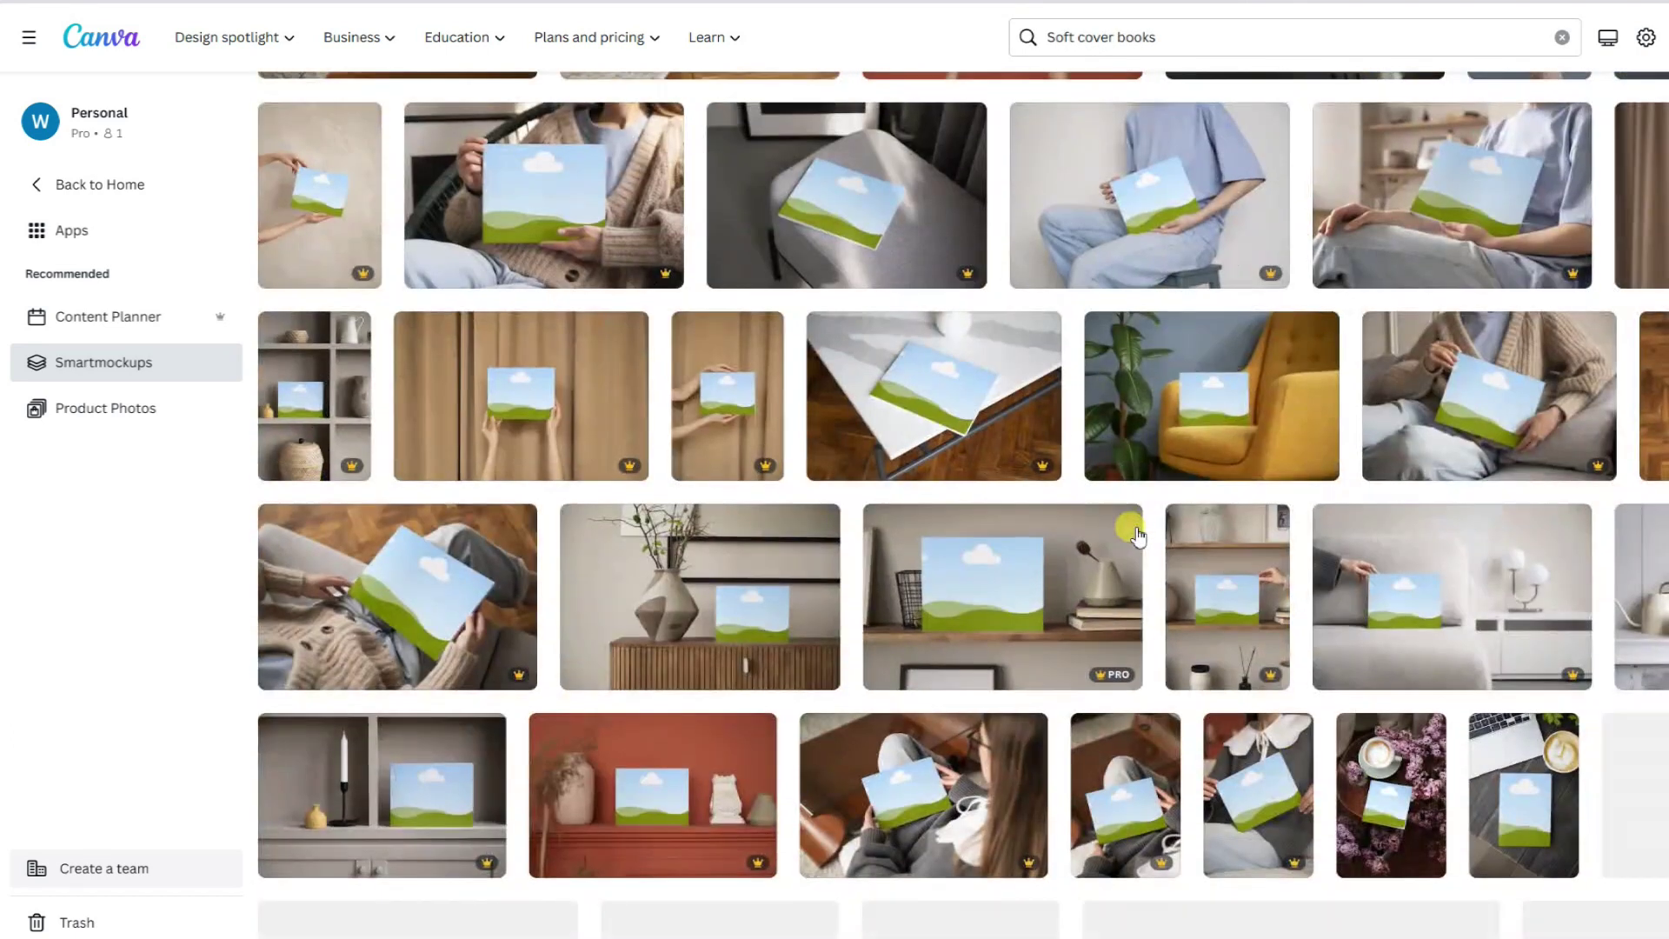
{"action": "scroll", "coordinate": [1138, 533], "scroll_direction": "down", "scroll_amount": 5}
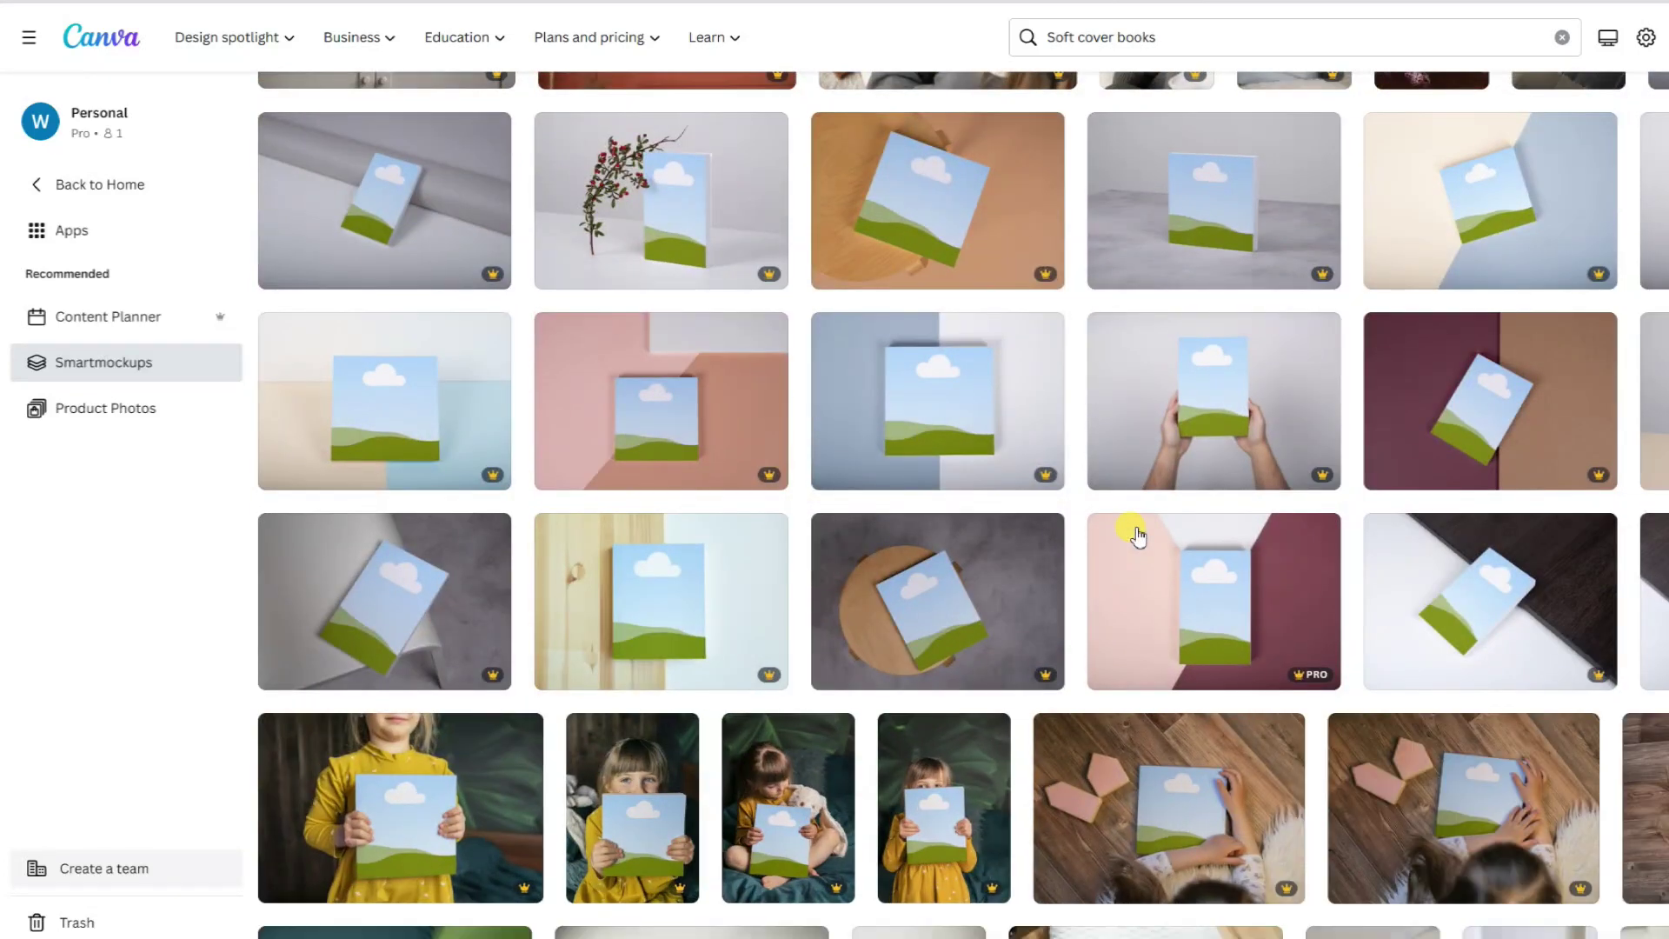
{"action": "scroll", "coordinate": [1138, 535], "scroll_direction": "down", "scroll_amount": 3}
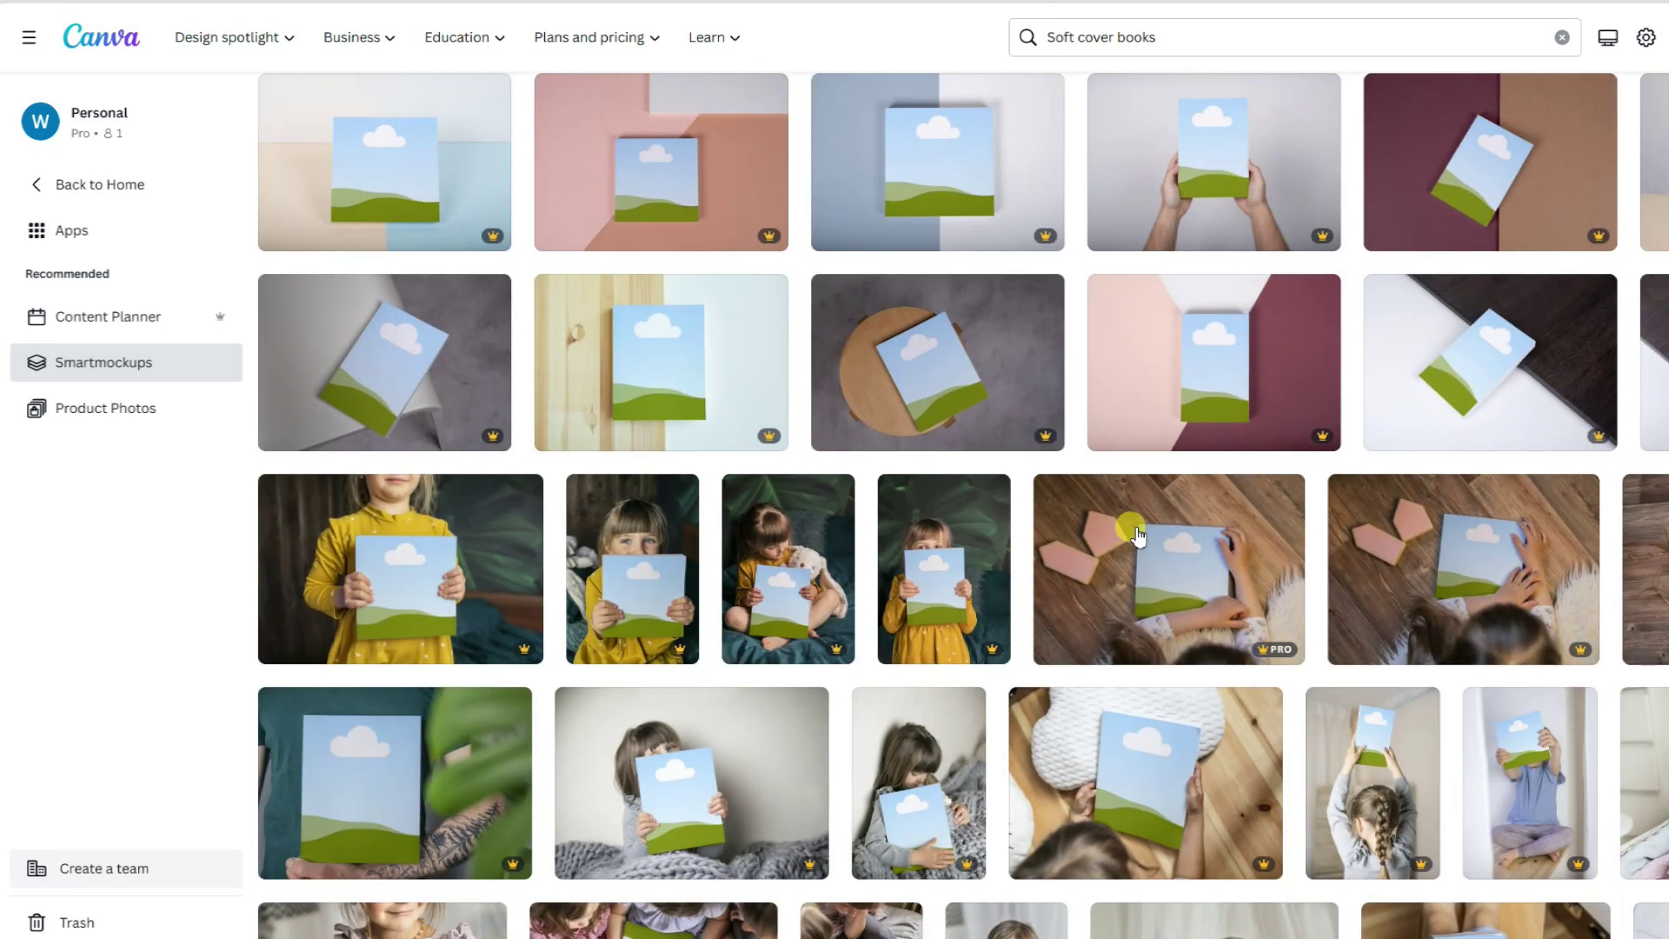
{"action": "scroll", "coordinate": [1138, 534], "scroll_direction": "down", "scroll_amount": 6}
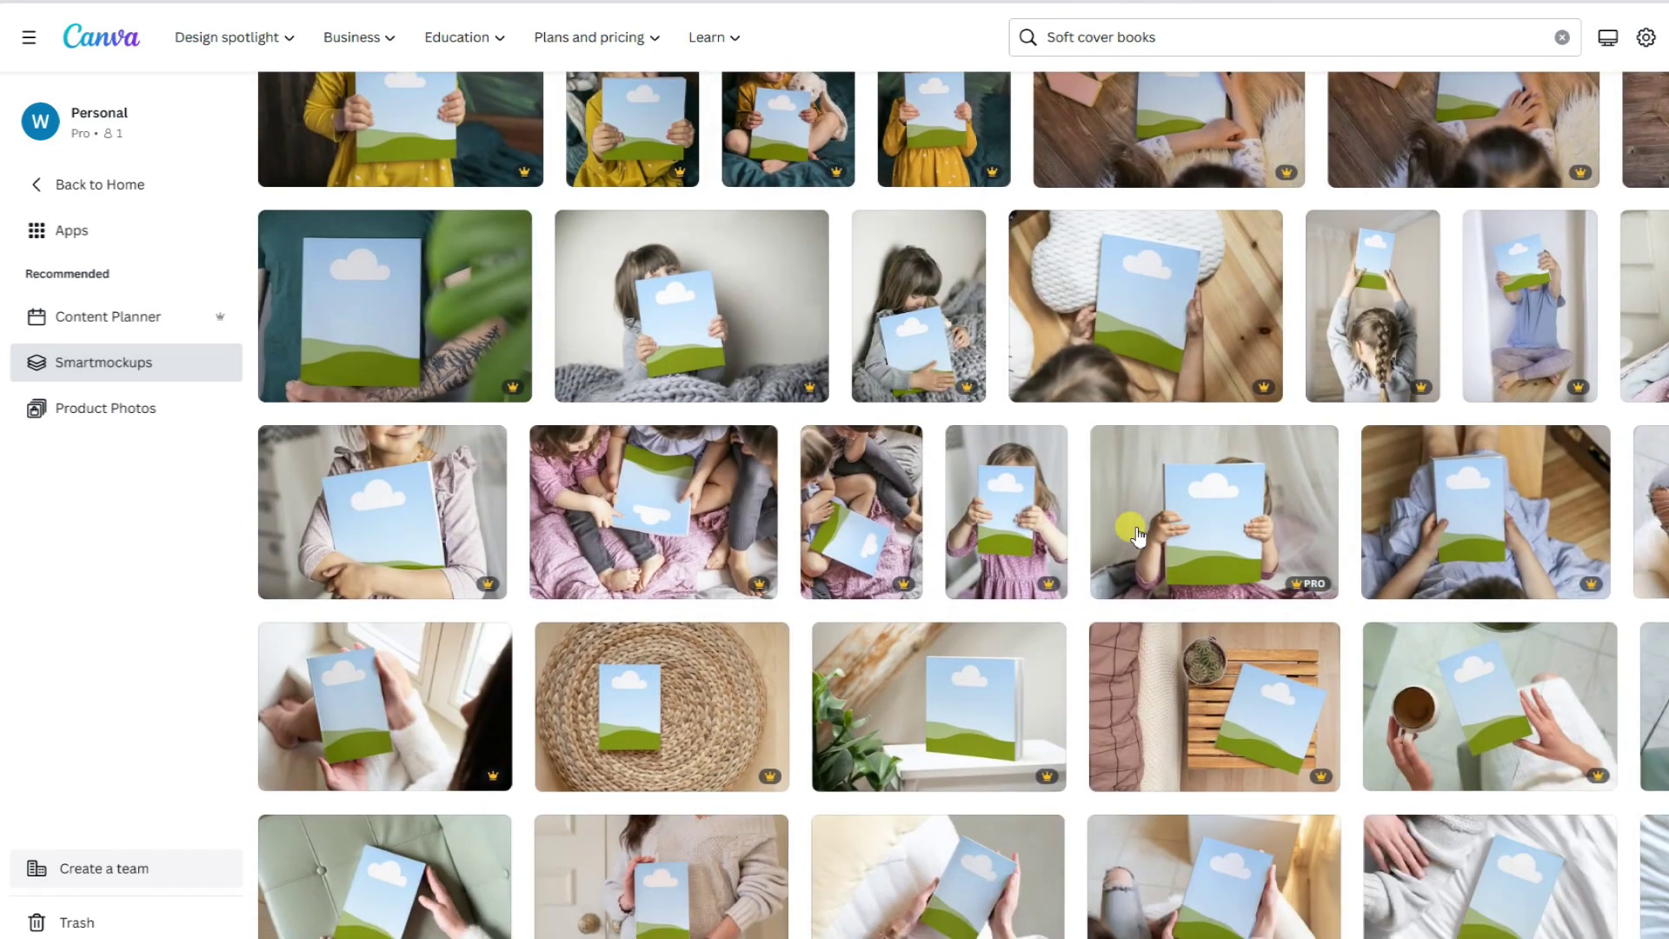
{"action": "left_click", "coordinate": [1101, 313]}
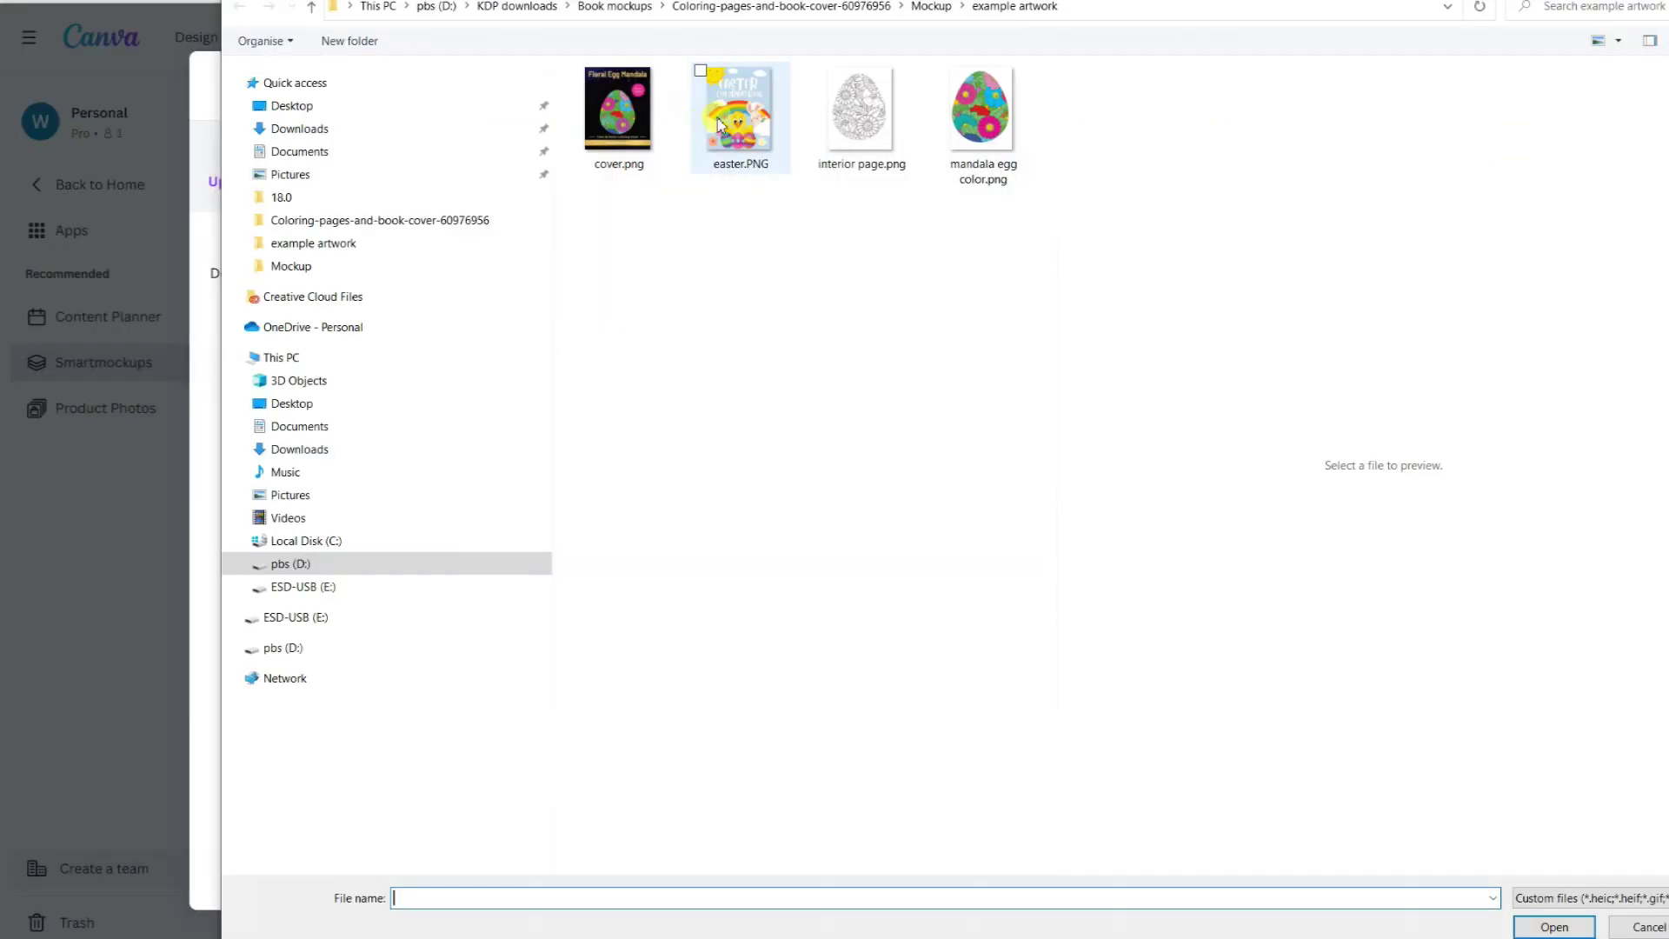
{"action": "left_click", "coordinate": [741, 111]}
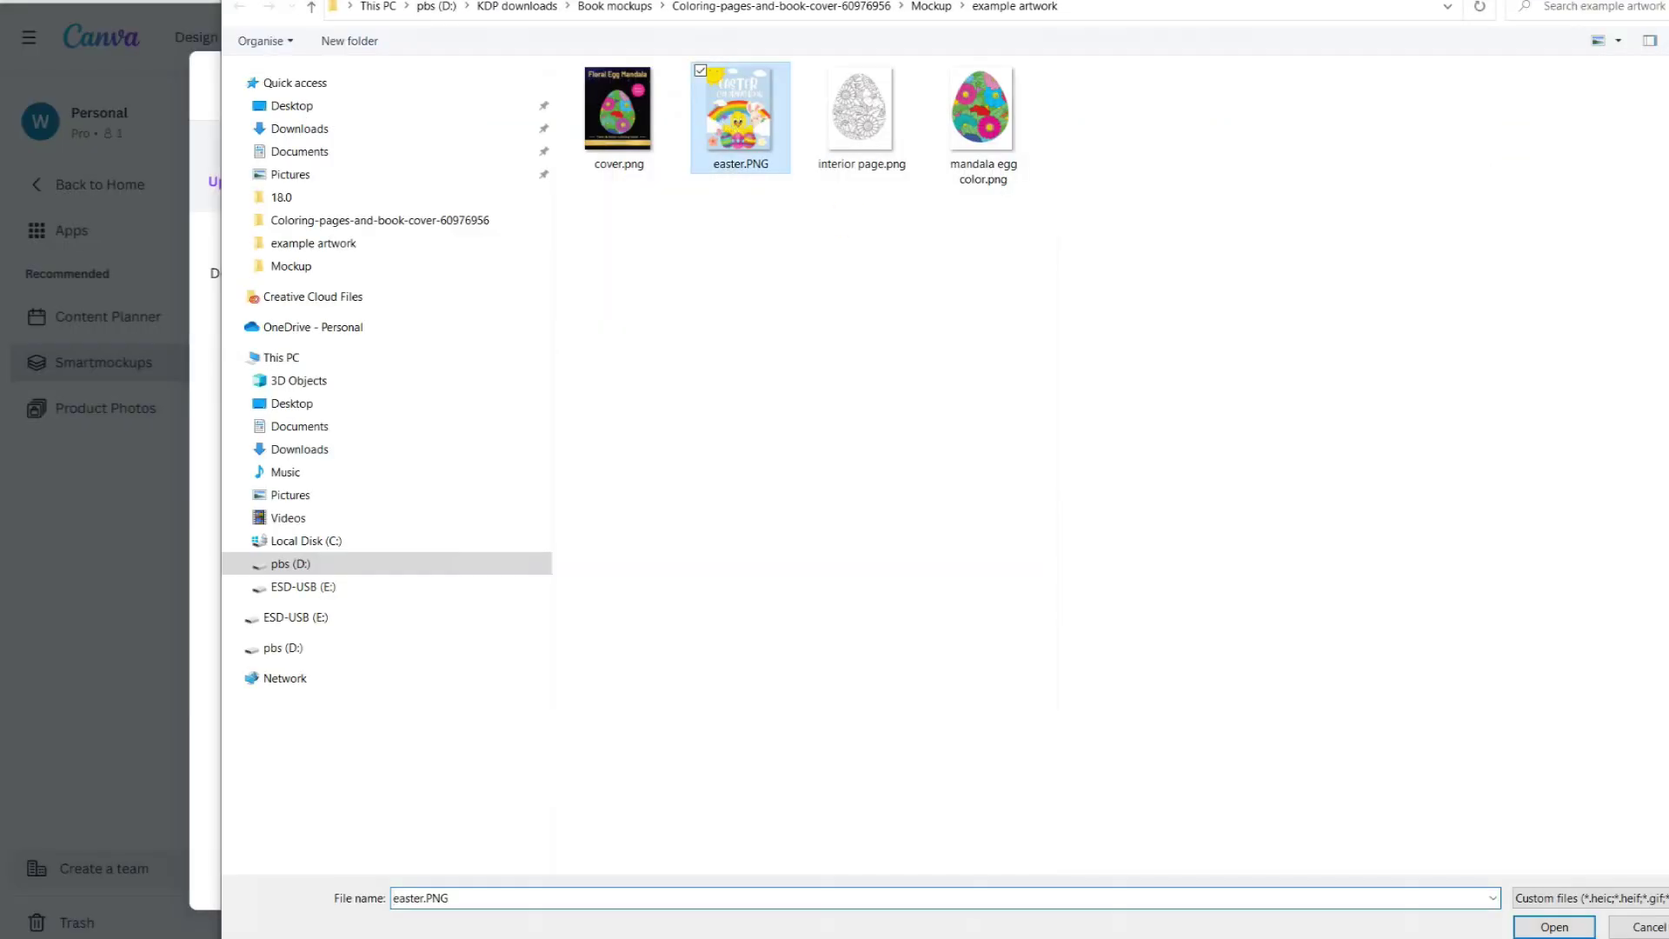
Place the Easter cover on the child's book, enlarge it to fit, and save the mockup.
{"action": "left_click", "coordinate": [1555, 926]}
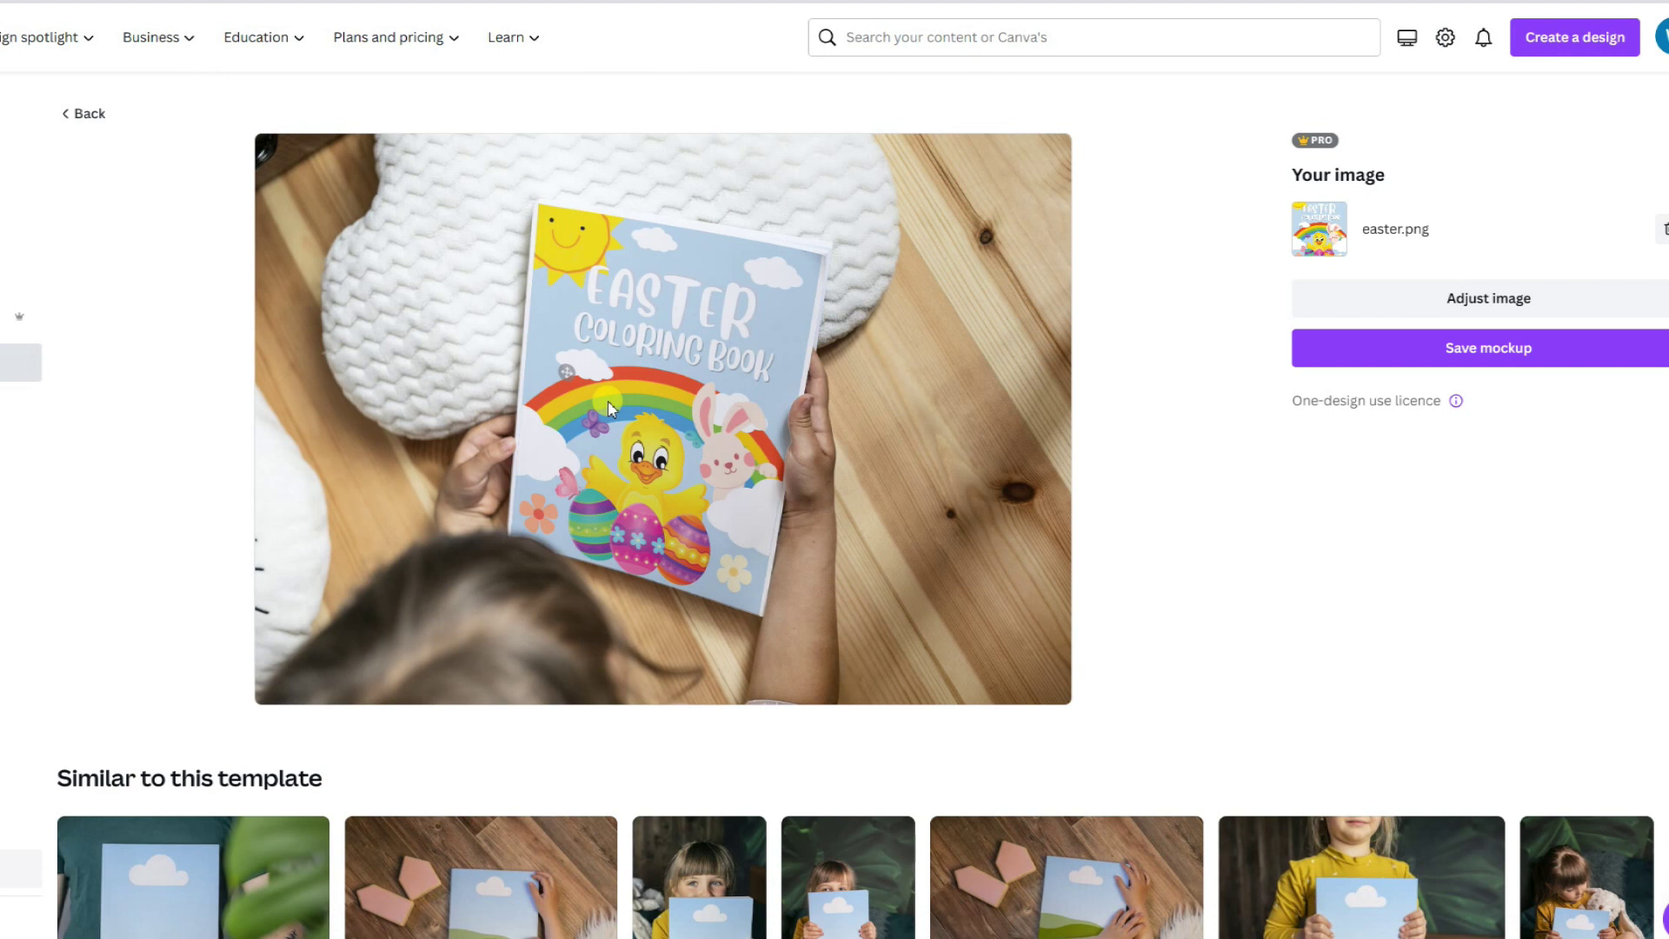
{"action": "left_click", "coordinate": [1405, 306]}
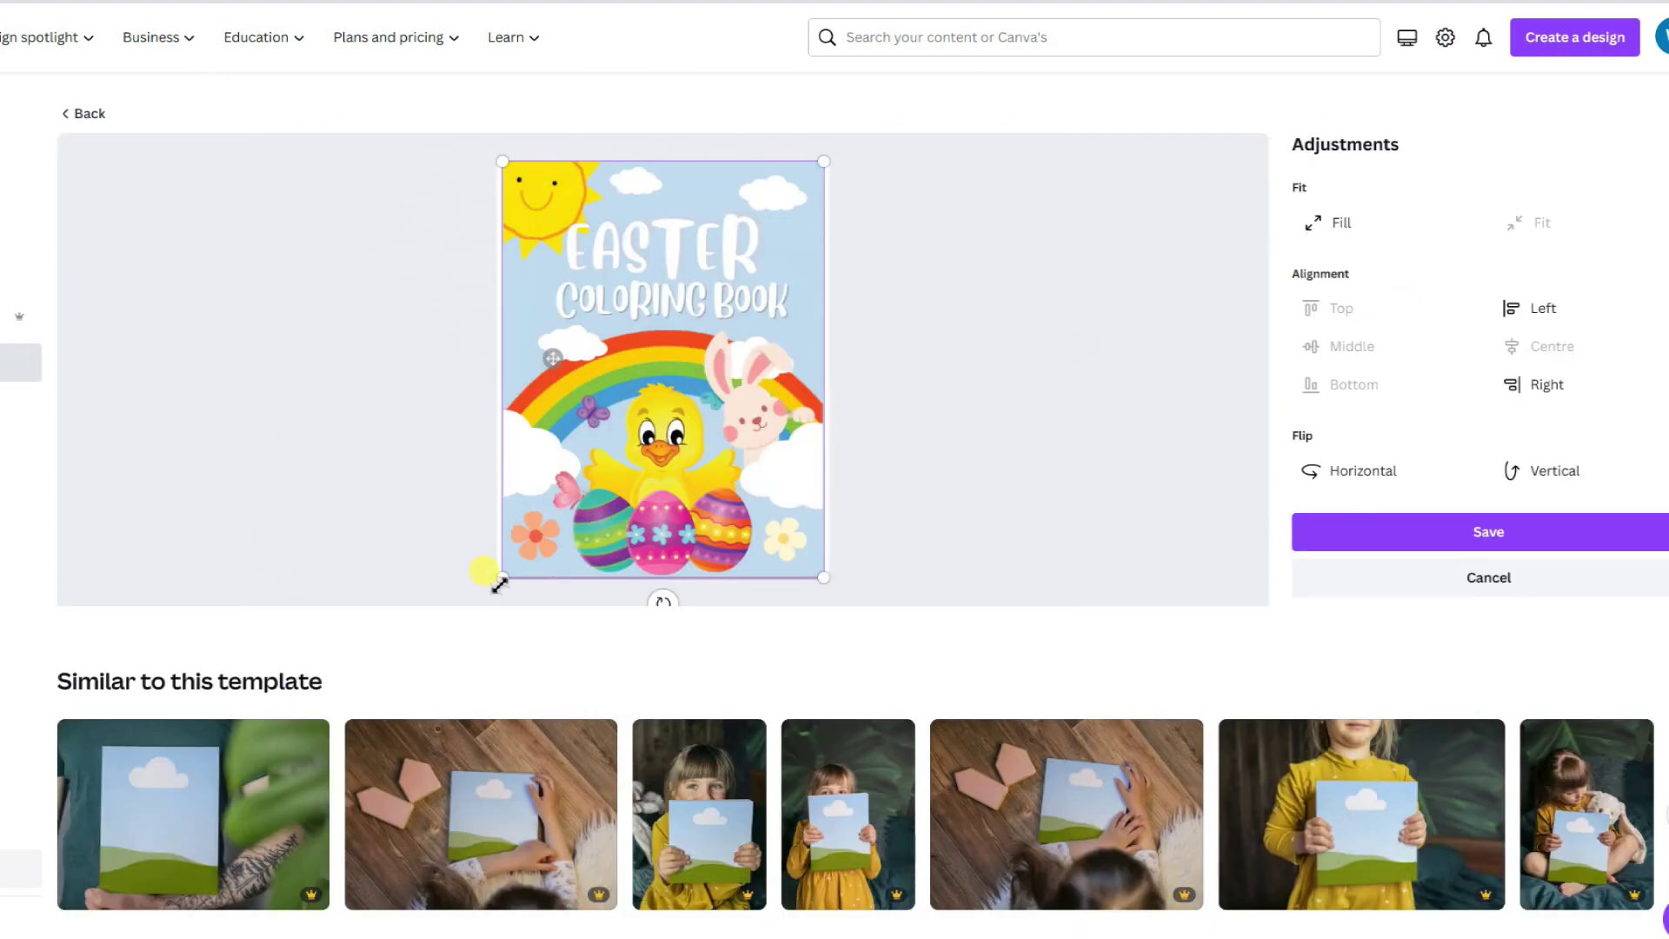
{"action": "left_click_drag", "start_coordinate": [500, 584], "coordinate": [494, 591]}
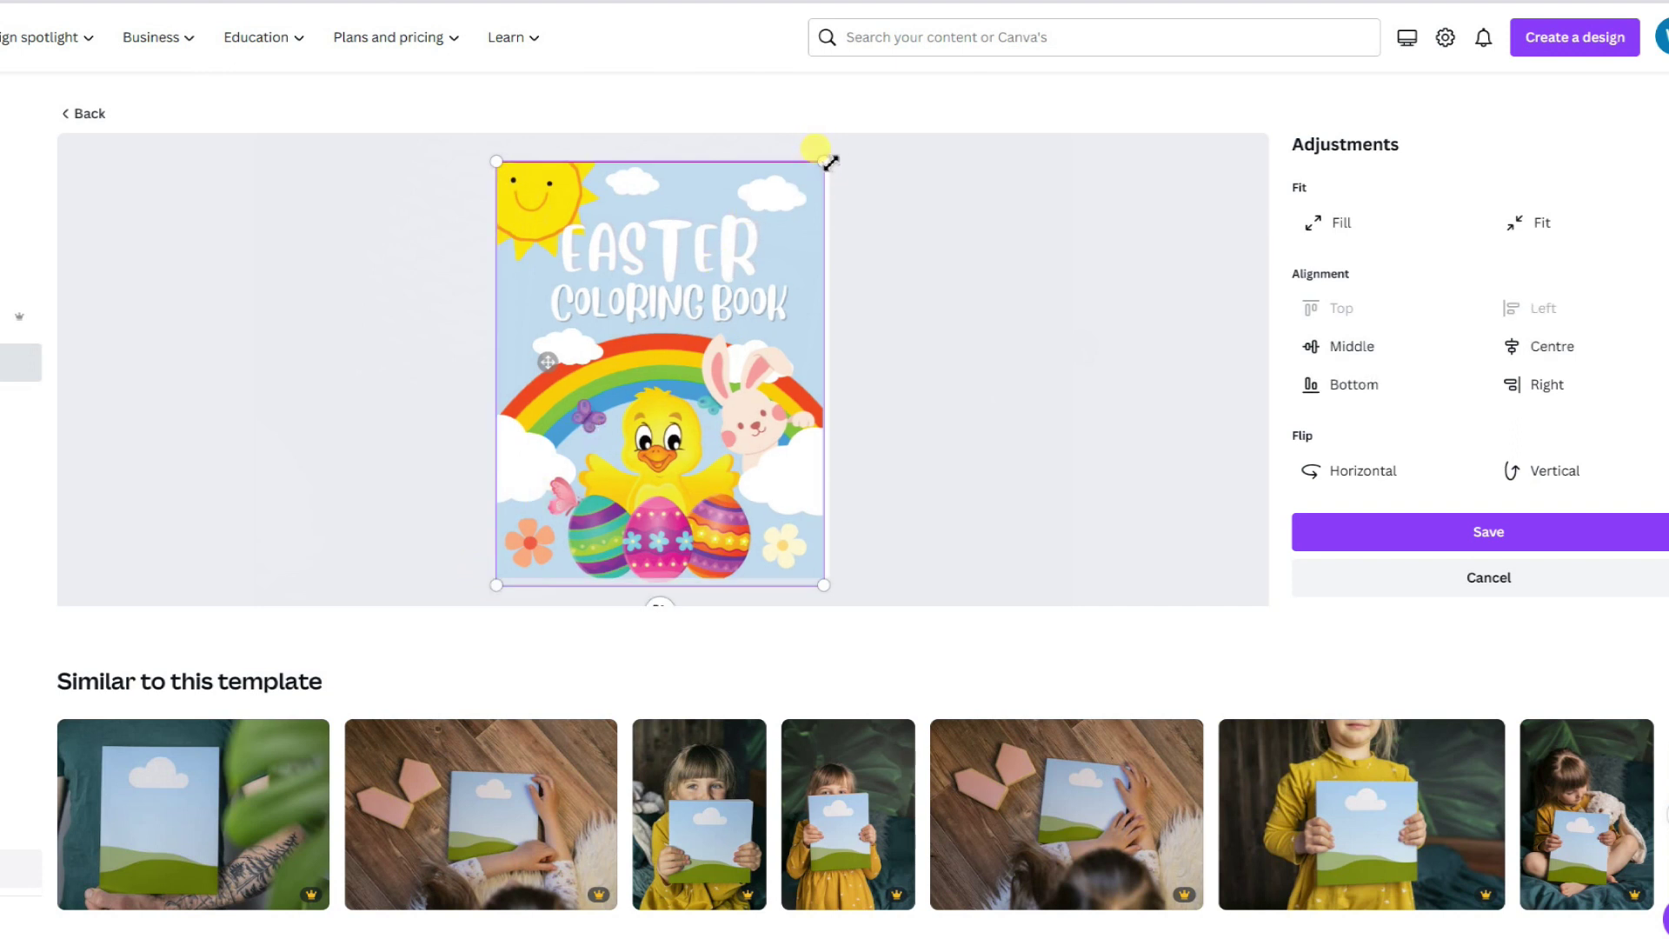
{"action": "left_click_drag", "start_coordinate": [825, 161], "coordinate": [833, 156]}
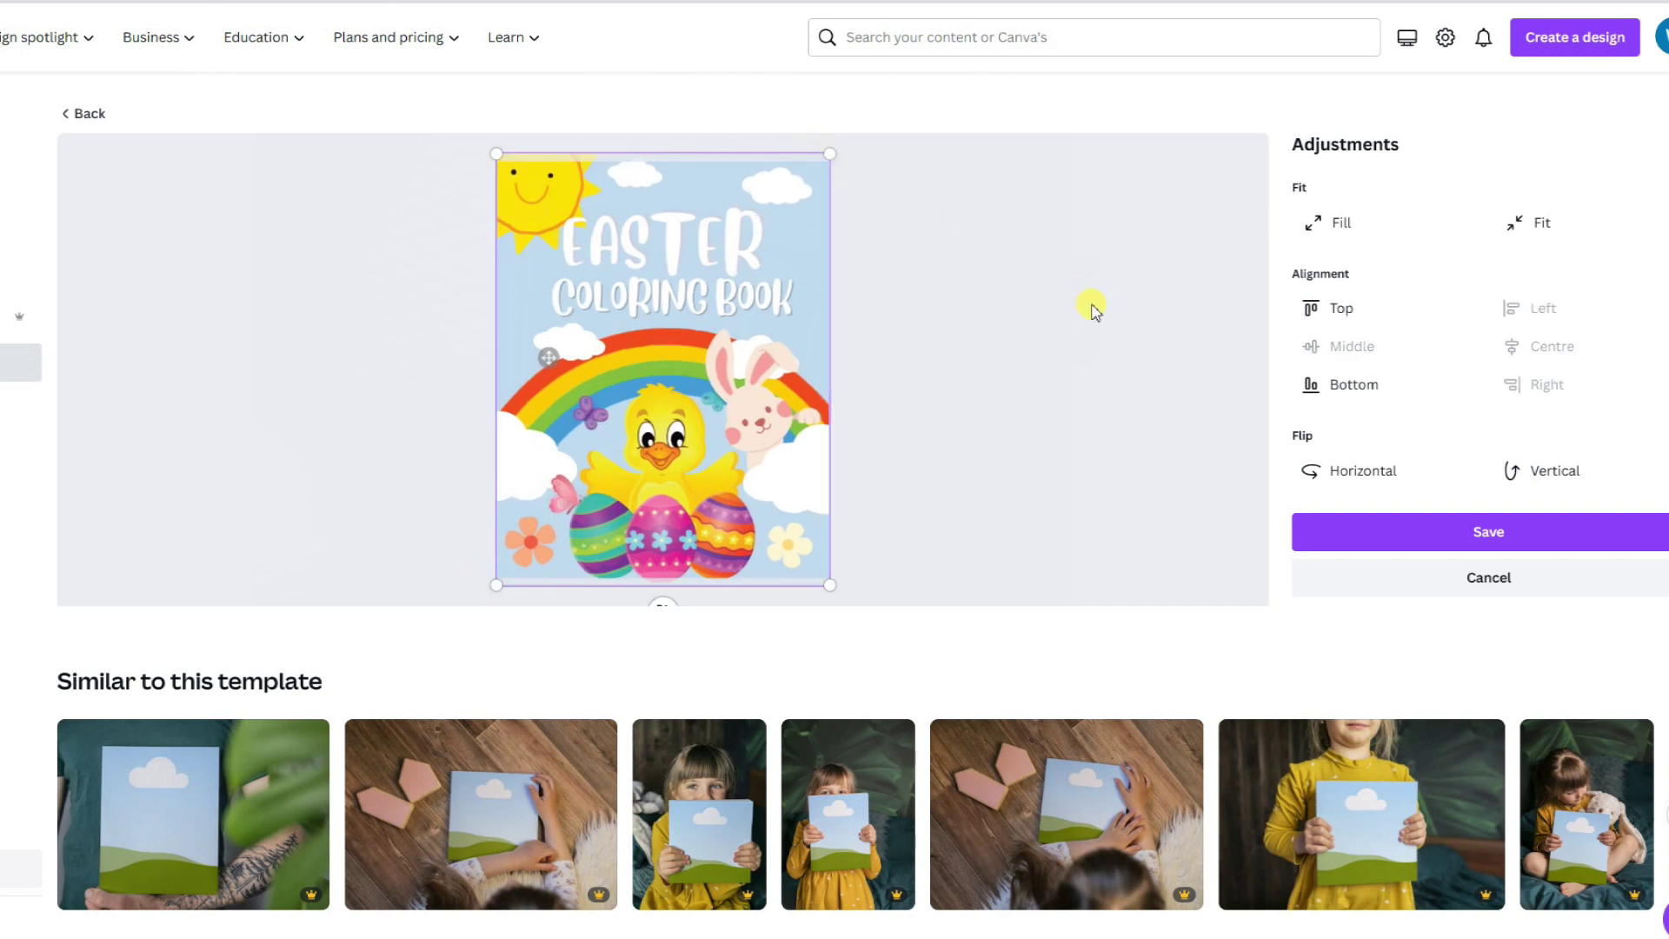
{"action": "left_click", "coordinate": [1475, 528]}
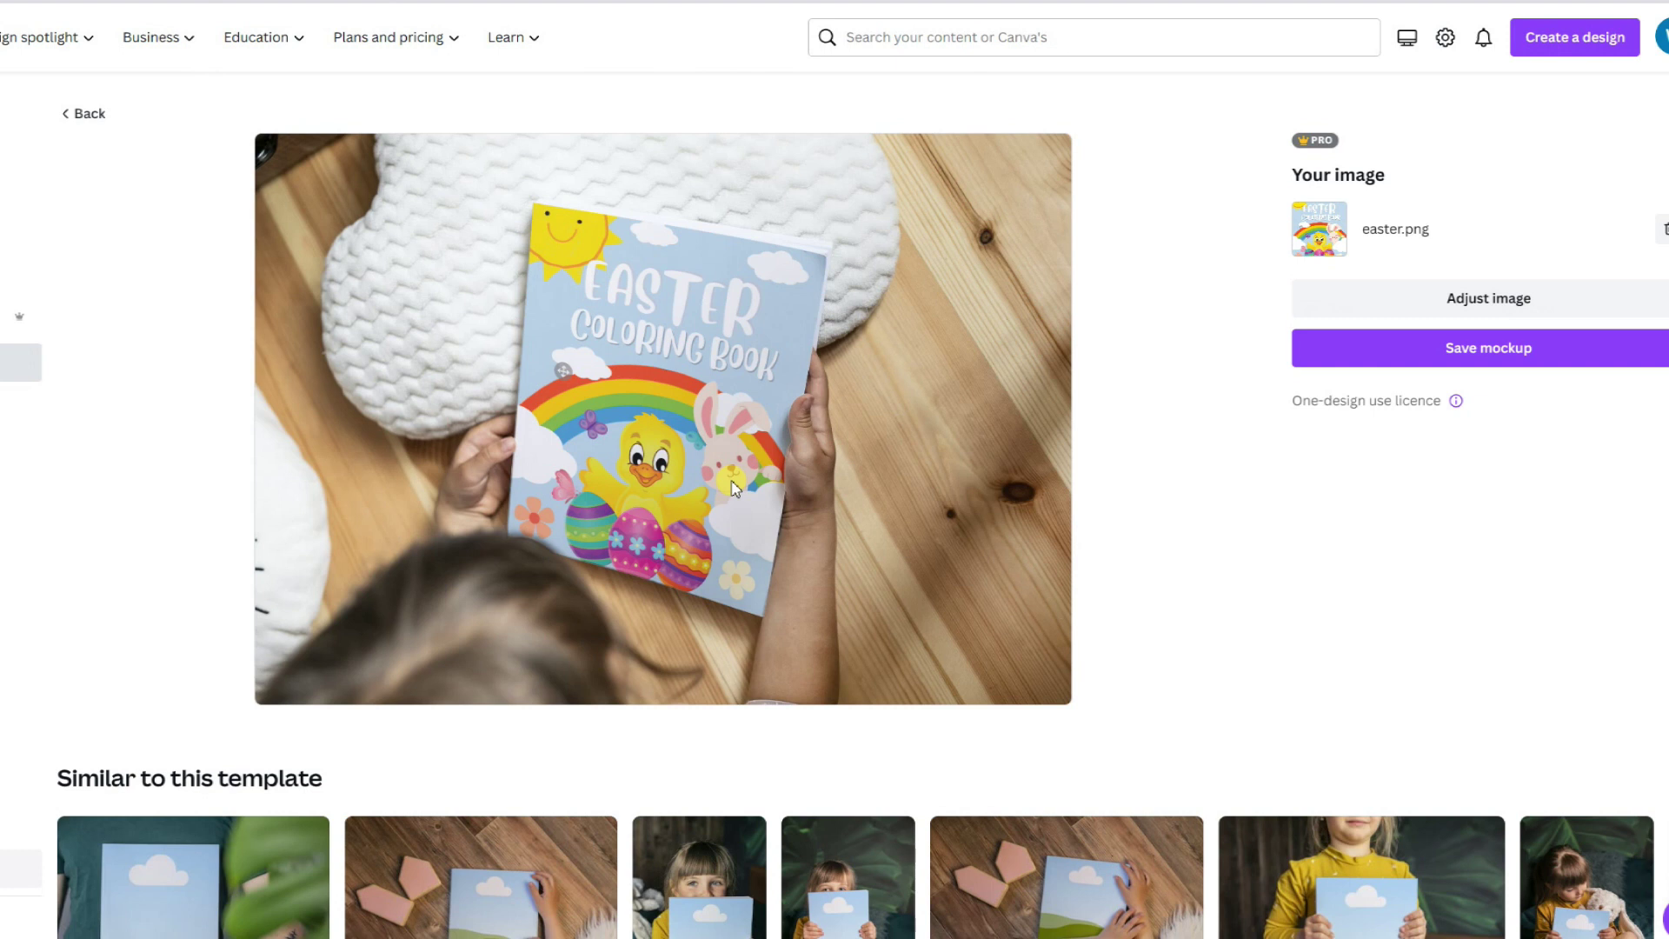
{"action": "left_click", "coordinate": [1521, 344]}
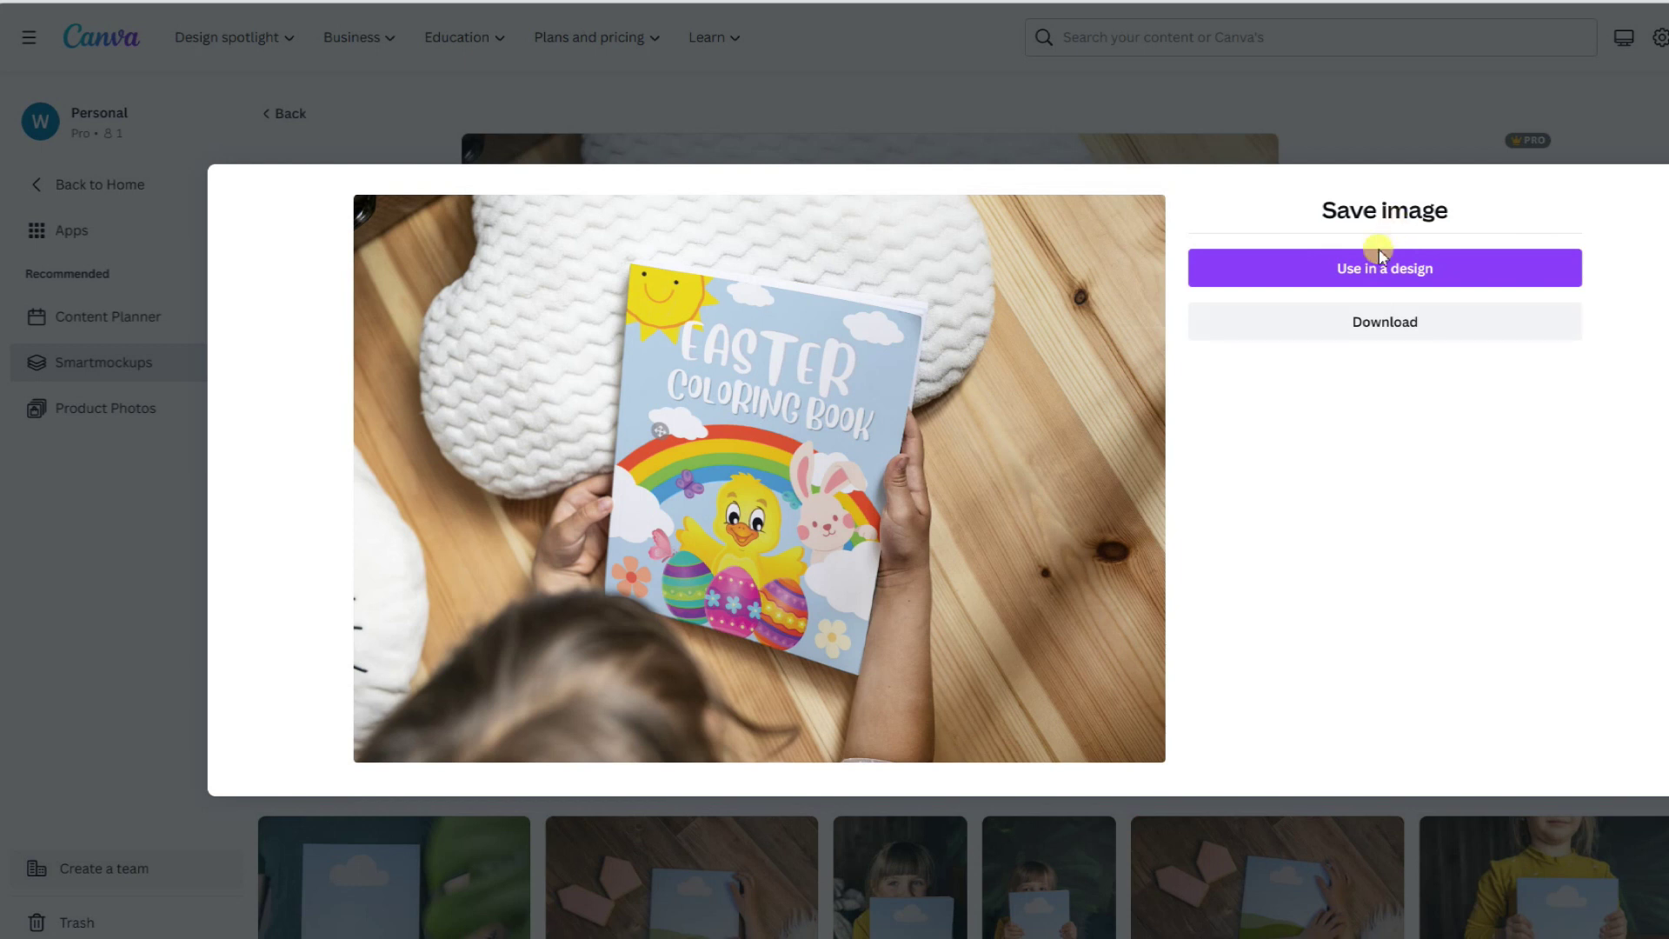
Use the saved mockup in a new design with a custom size of 970 × 600 px.
{"action": "left_click", "coordinate": [1371, 279]}
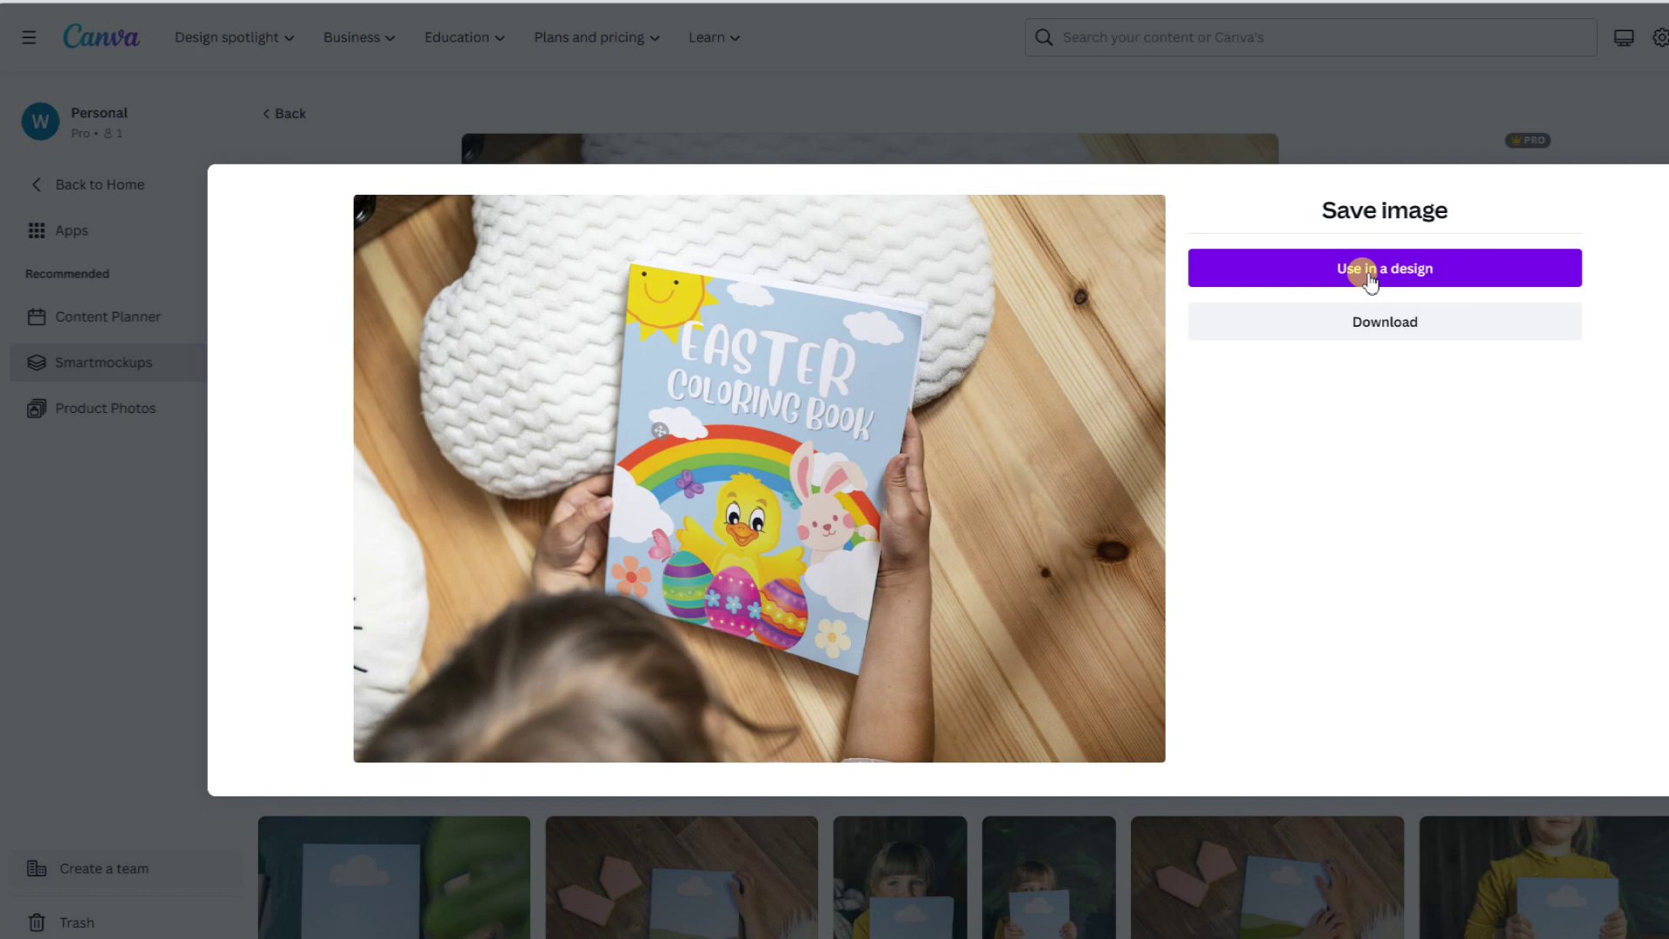
{"action": "left_click", "coordinate": [1371, 278]}
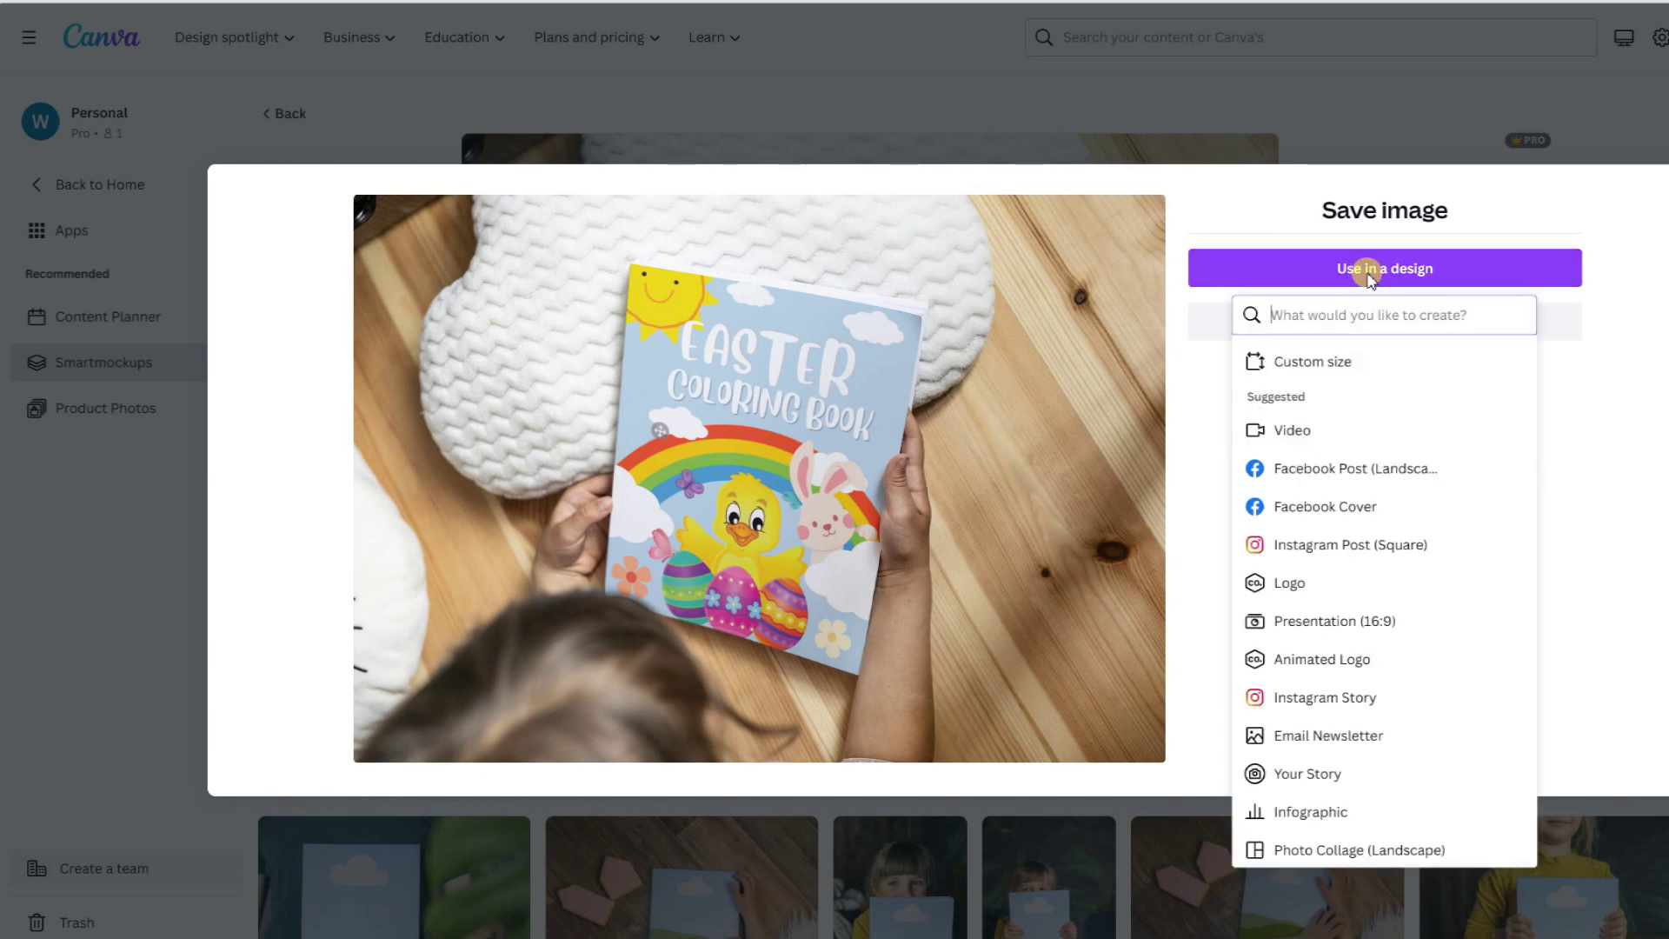
{"action": "left_click", "coordinate": [1385, 367]}
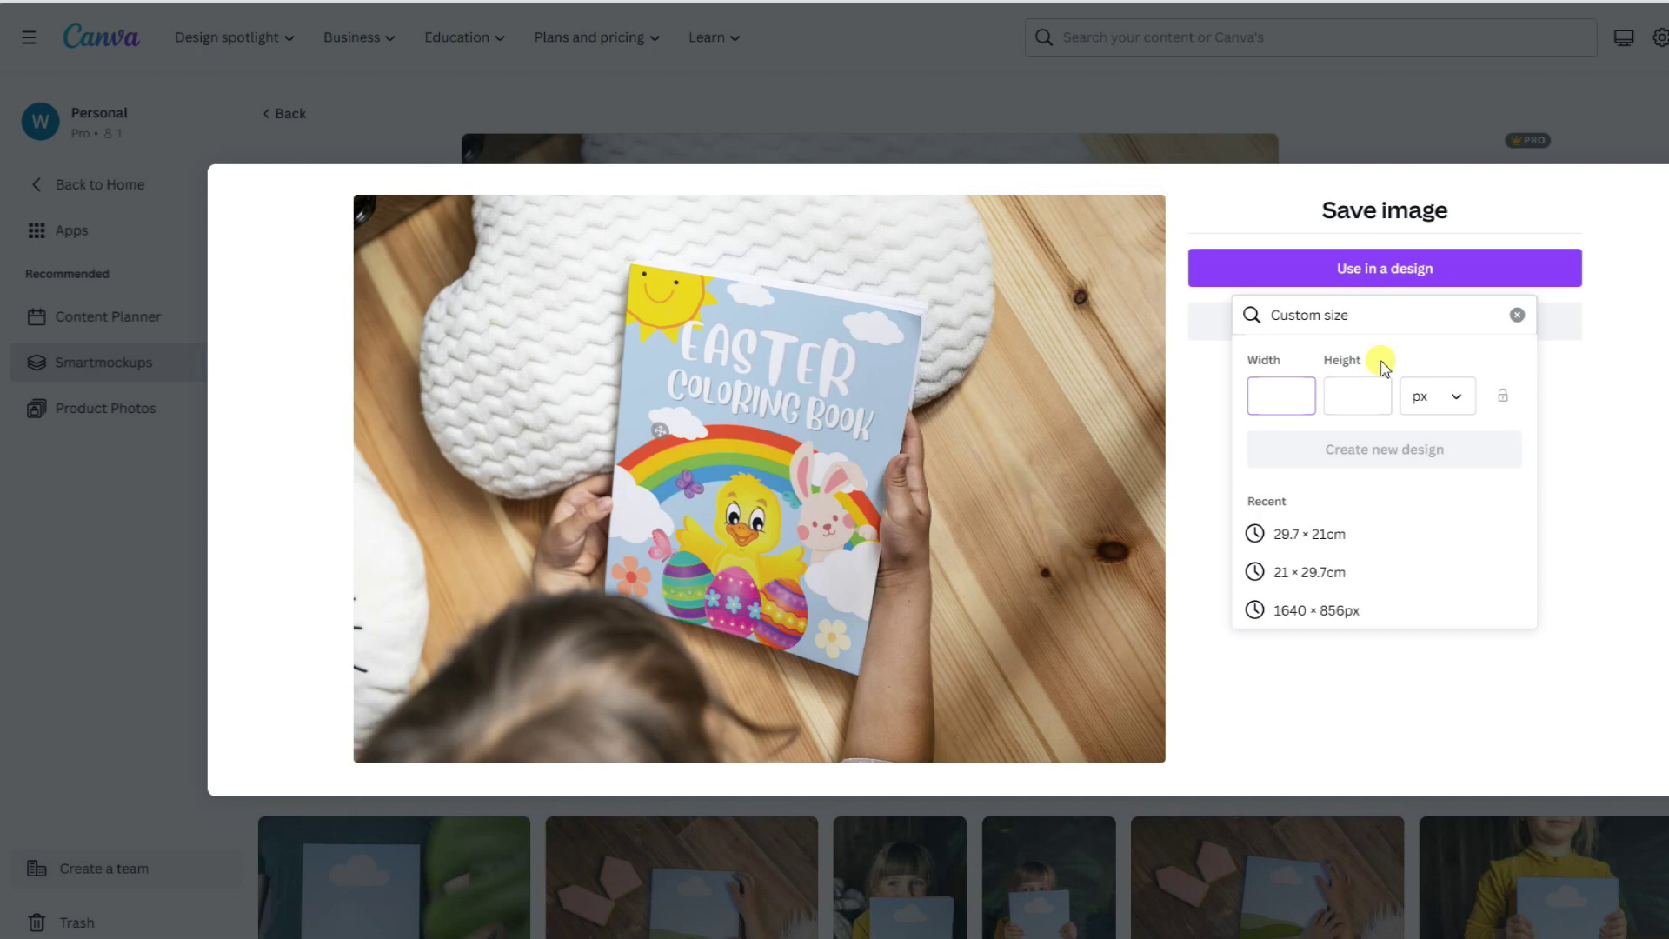
{"action": "type", "text": "970"}
{"action": "left_click", "coordinate": [1349, 395]}
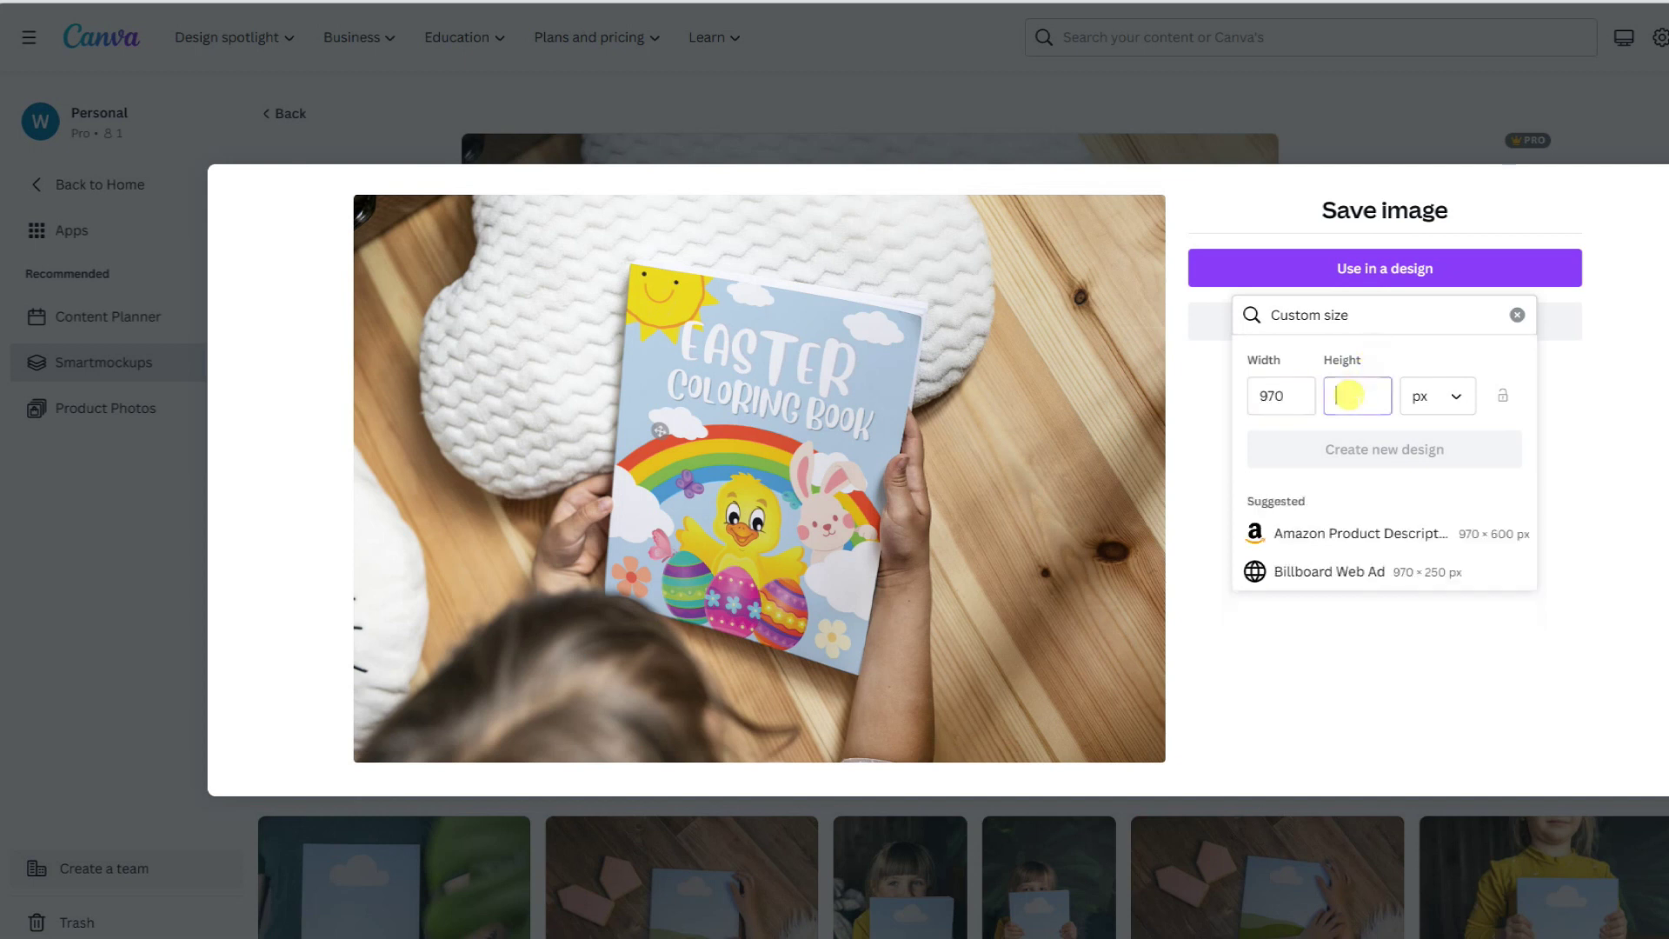
{"action": "type", "text": "600"}
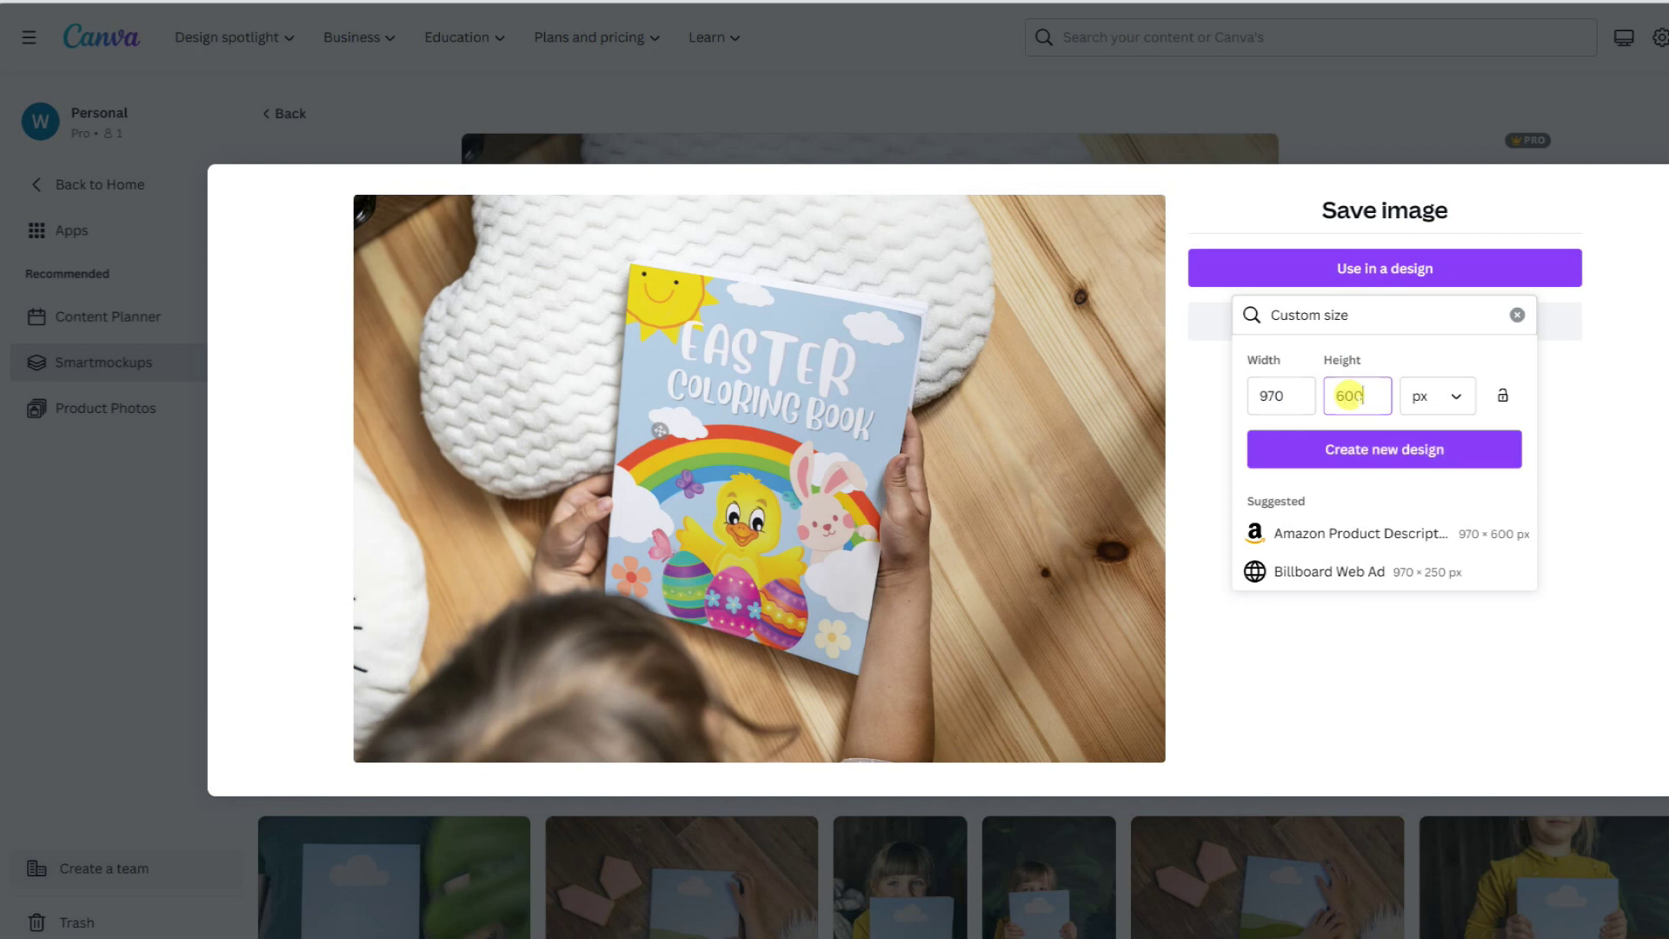
{"action": "left_click", "coordinate": [1409, 463]}
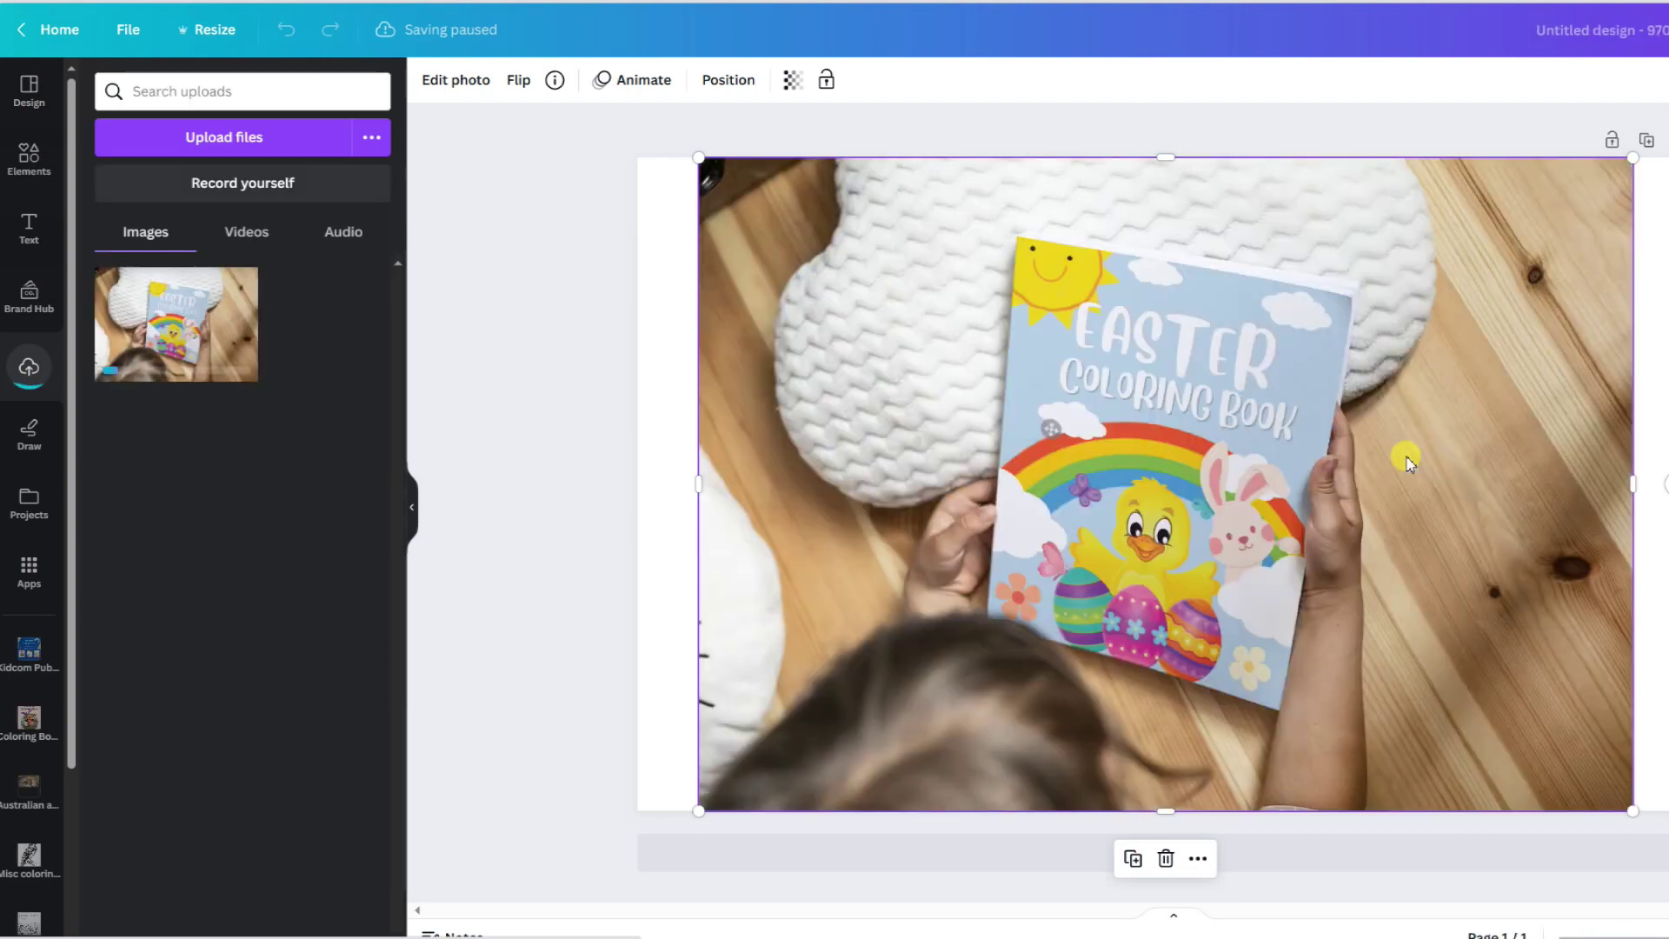
Stretch the Easter mockup by its lower-left and upper-right corners to fill the 970 × 600 page.
{"action": "left_click", "coordinate": [286, 29]}
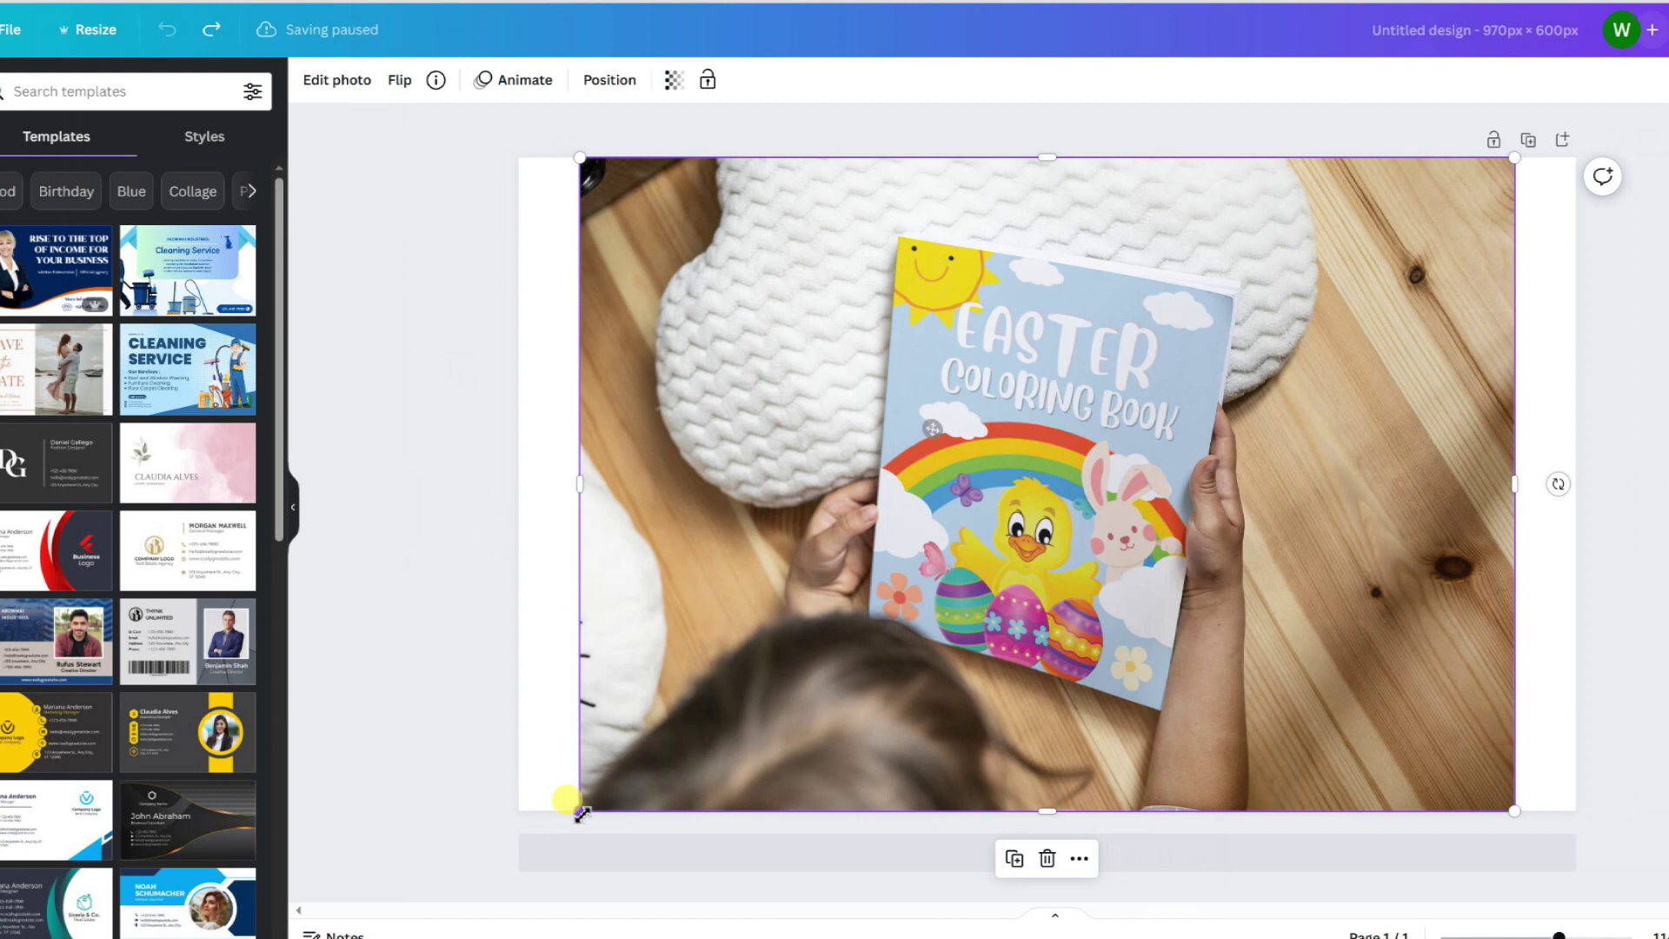
{"action": "left_click_drag", "start_coordinate": [581, 813], "coordinate": [519, 841]}
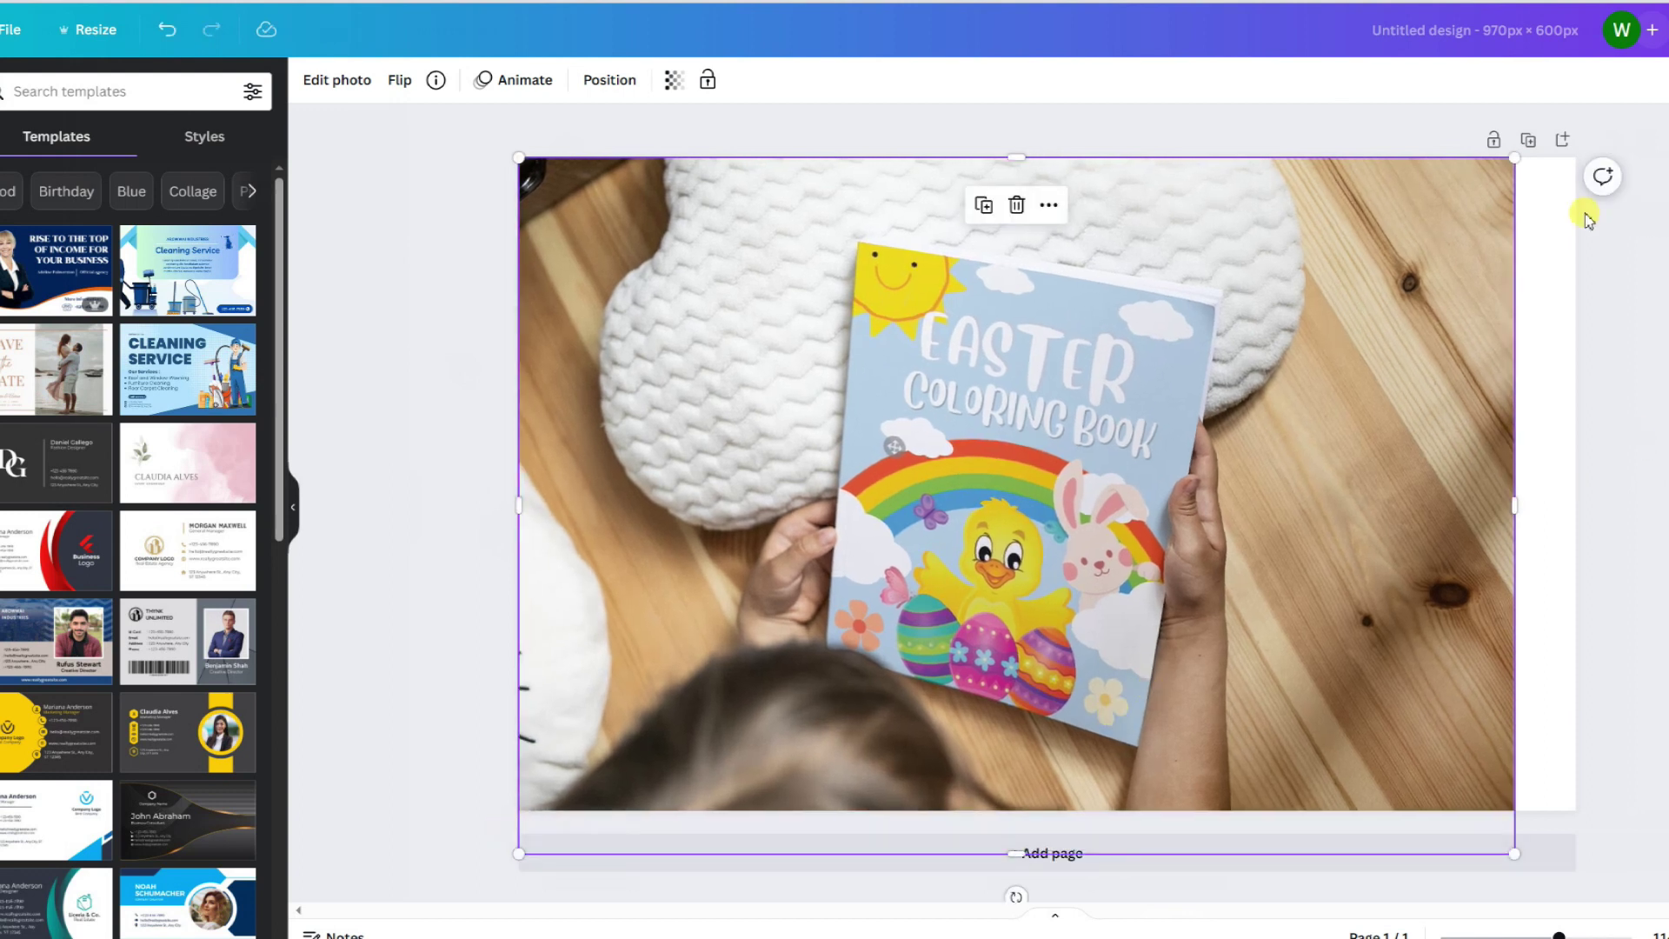
{"action": "left_click_drag", "start_coordinate": [1514, 158], "coordinate": [1575, 114]}
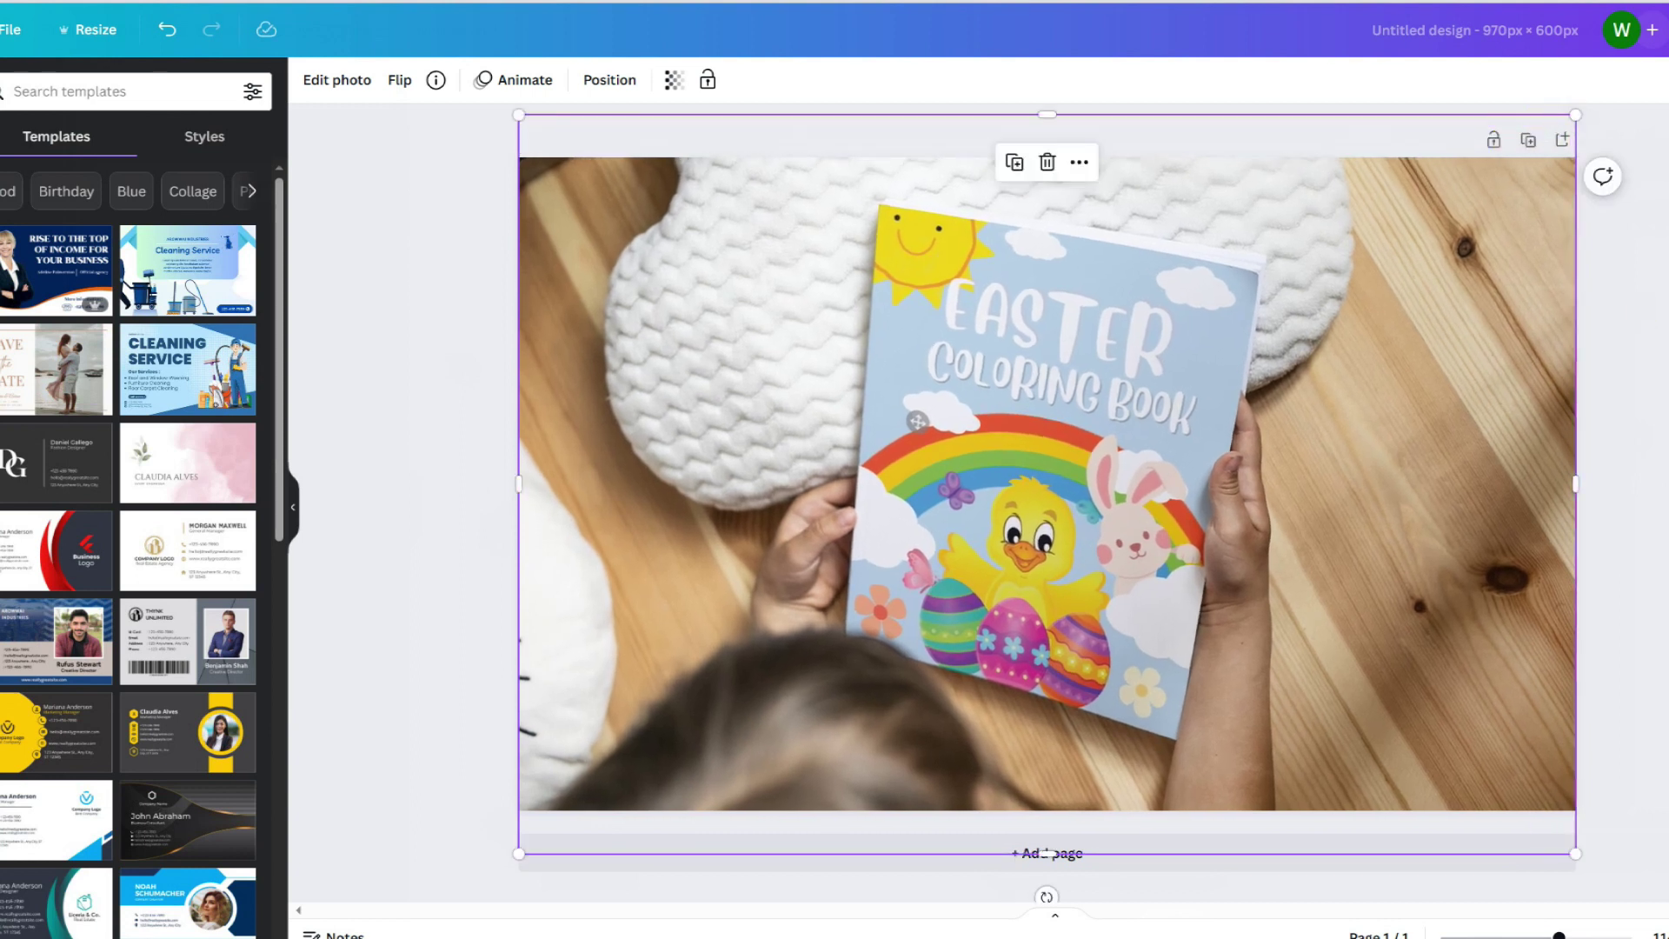
{"action": "left_click", "coordinate": [966, 617]}
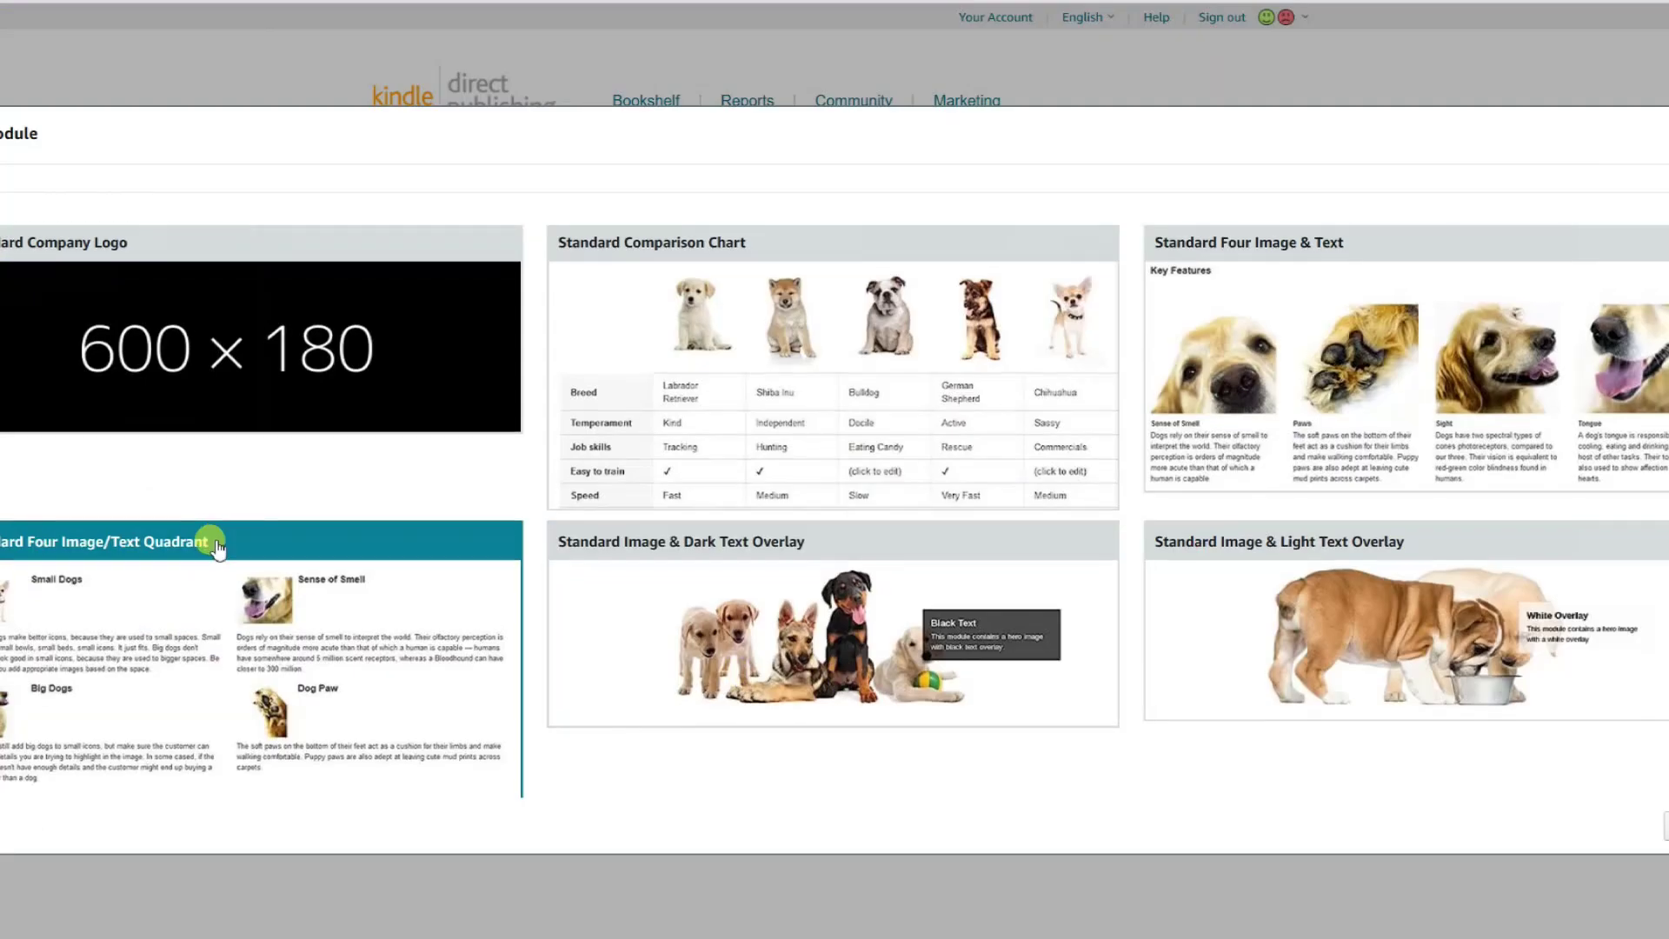
{"action": "scroll", "coordinate": [216, 539], "scroll_direction": "down", "scroll_amount": 5}
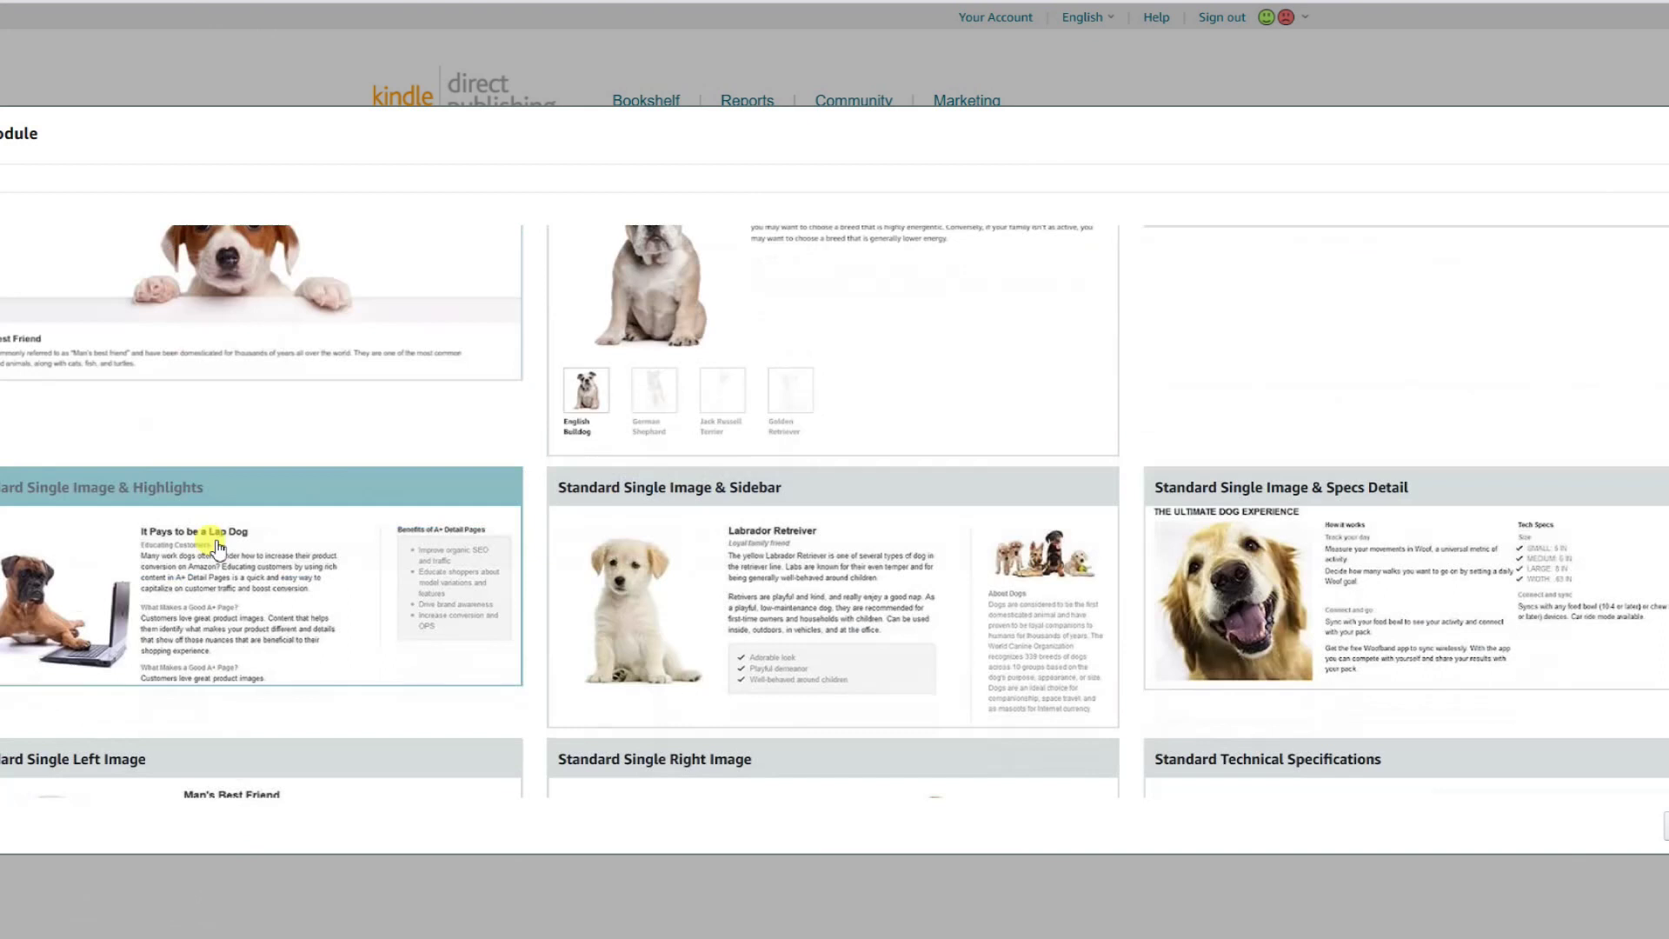
Add a Standard Image Header With Text module to the A+ content.
{"action": "scroll", "coordinate": [218, 546], "scroll_direction": "up", "scroll_amount": 2}
{"action": "left_click", "coordinate": [229, 396]}
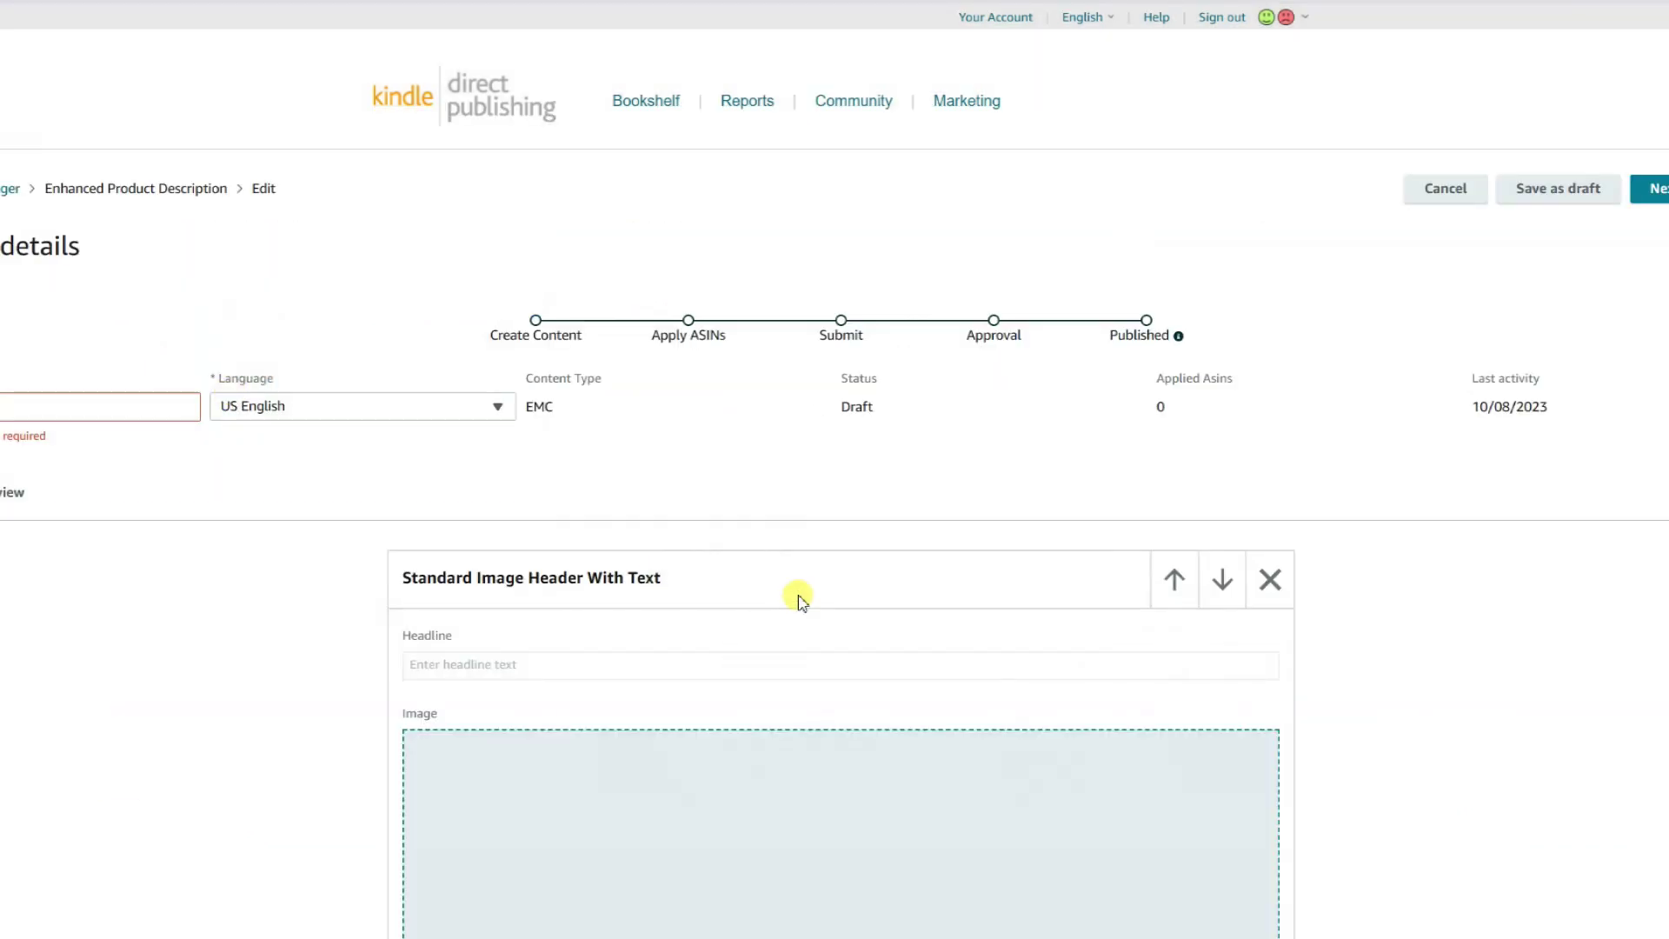
{"action": "scroll", "coordinate": [800, 600], "scroll_direction": "down", "scroll_amount": 5}
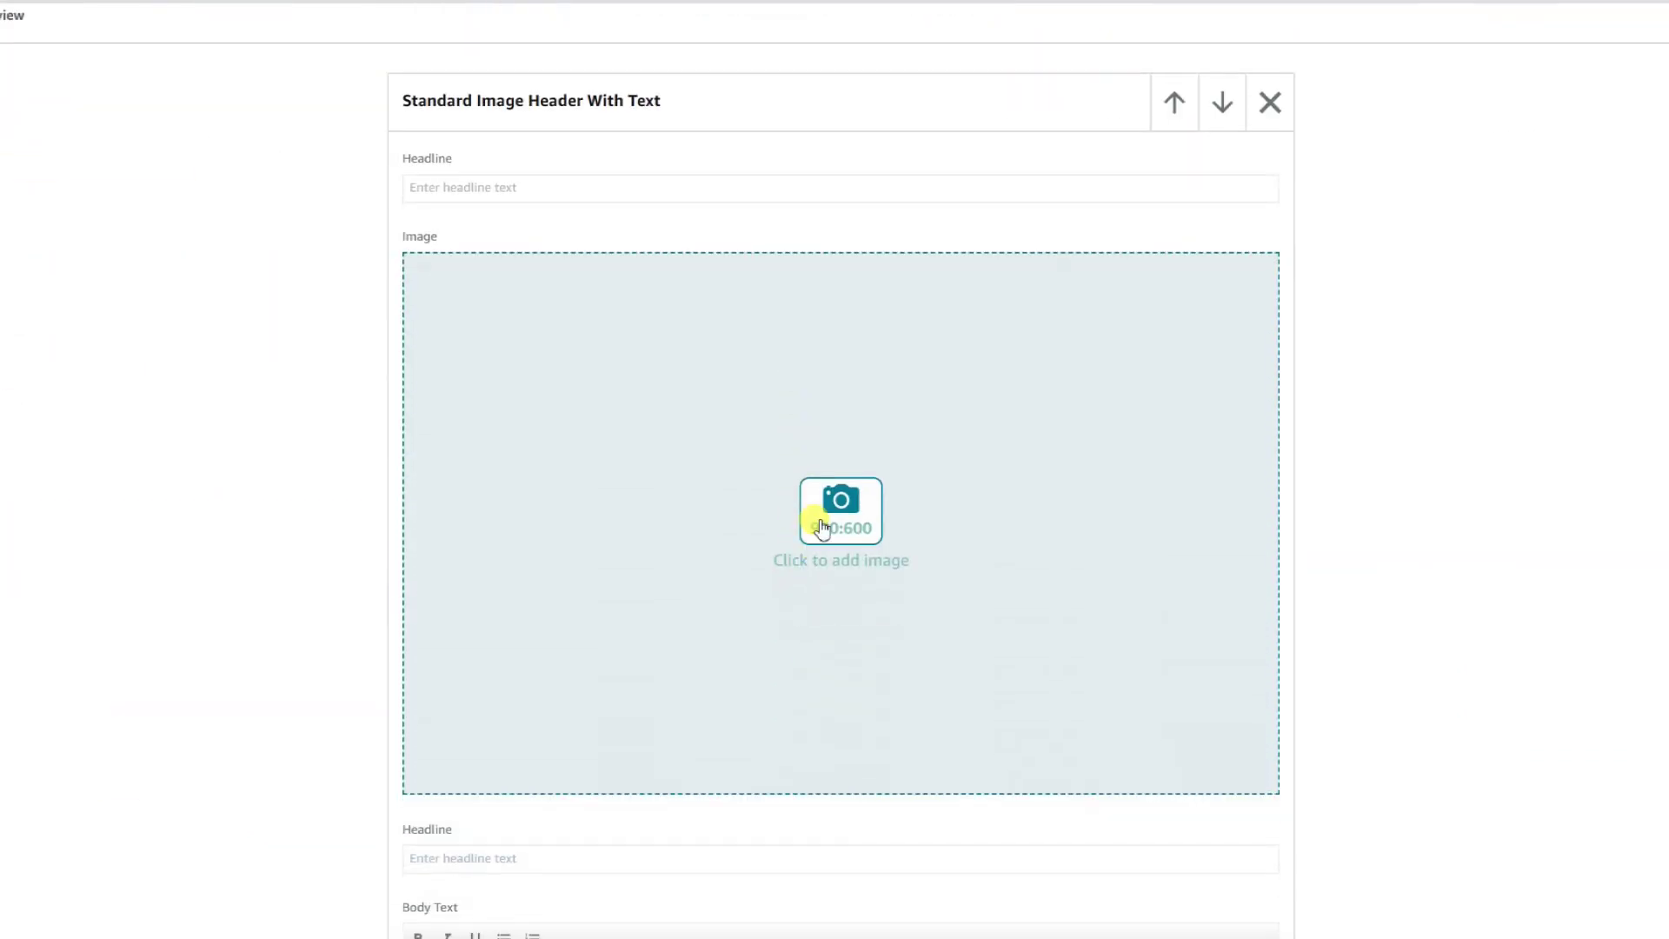
Upload the Easter mockup as the header image with the keyword 'moc'.
{"action": "left_click", "coordinate": [820, 526]}
{"action": "left_click", "coordinate": [826, 515]}
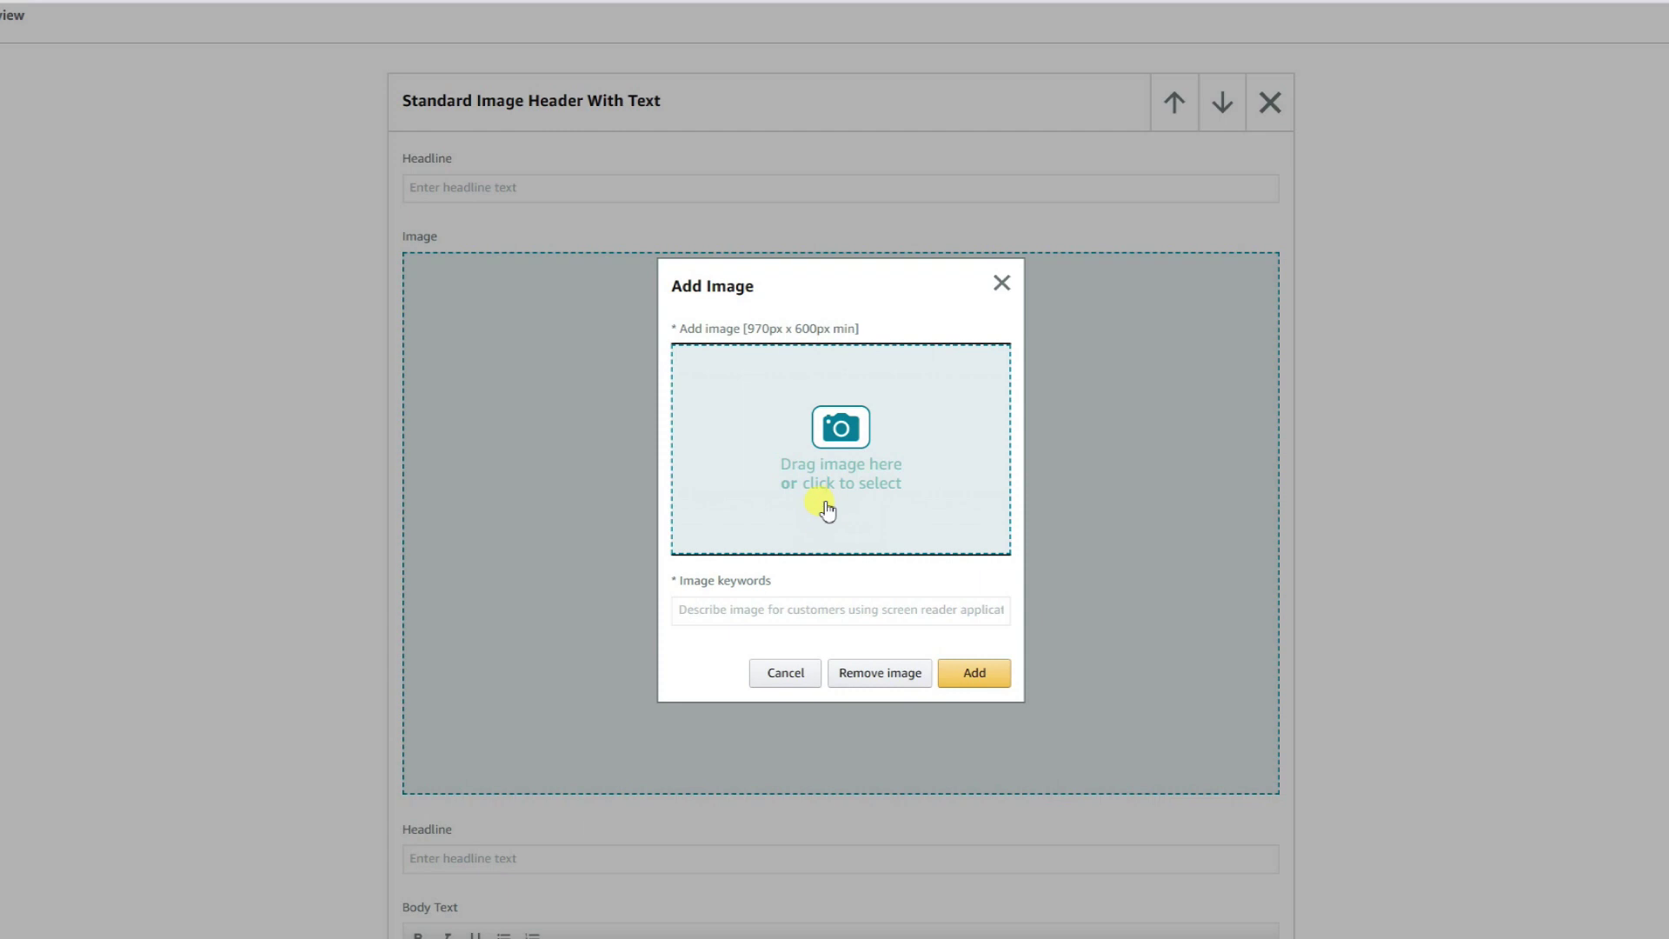
{"action": "left_click_drag", "start_coordinate": [826, 509], "coordinate": [886, 469]}
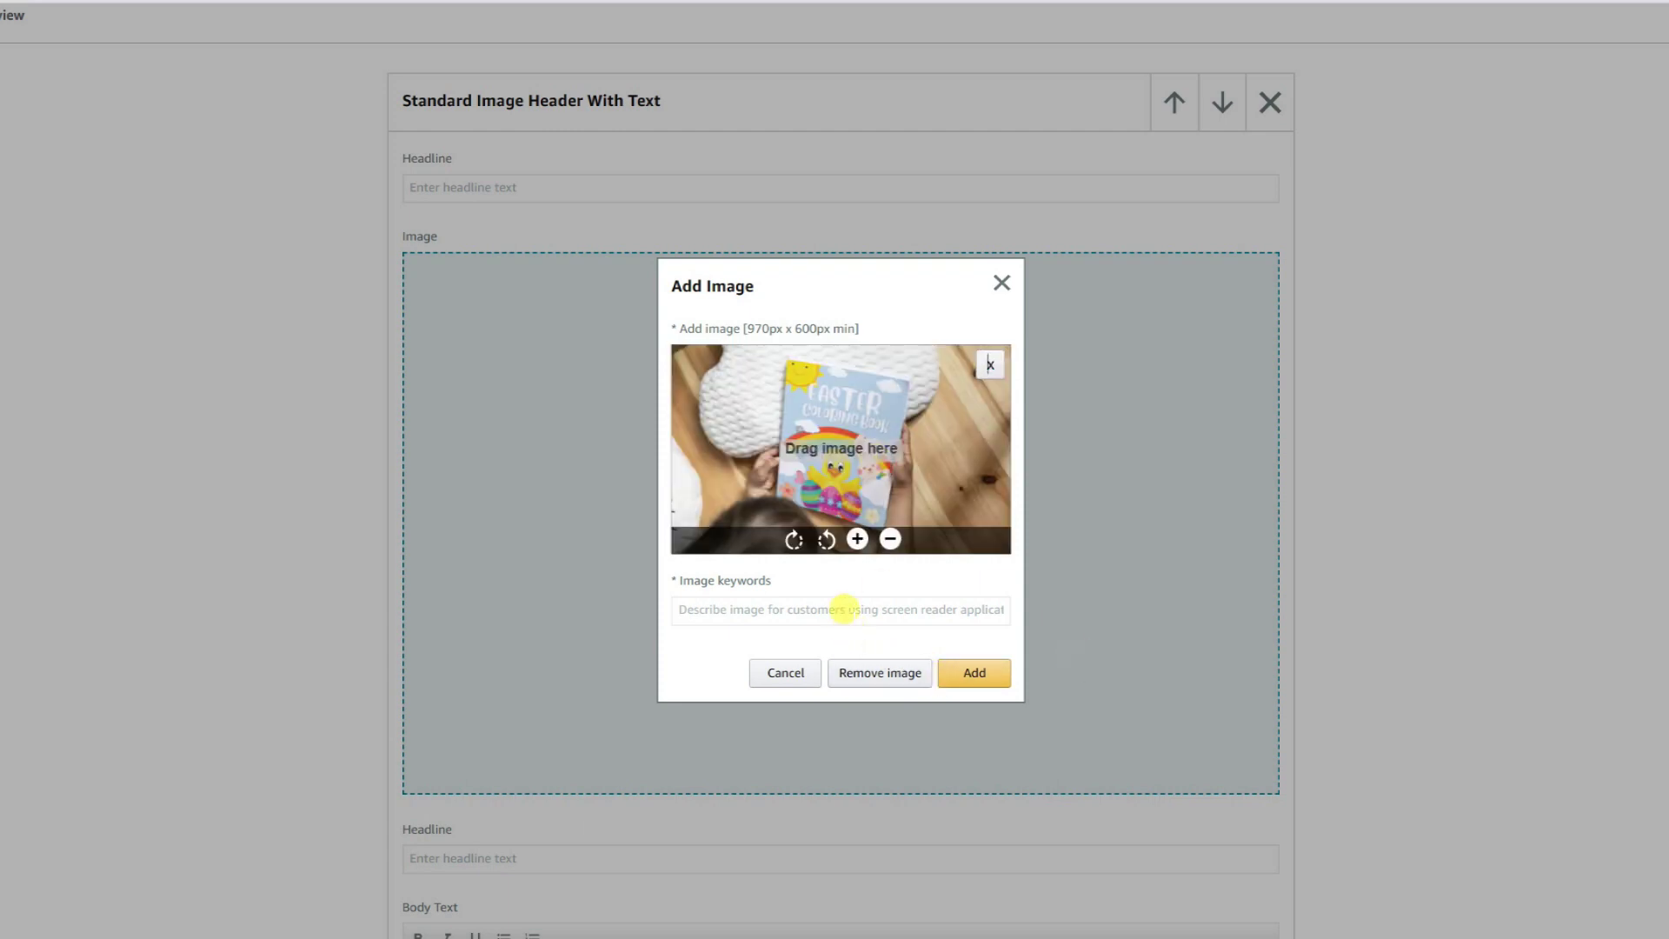
{"action": "left_click", "coordinate": [848, 604]}
{"action": "type", "text": "mockup"}
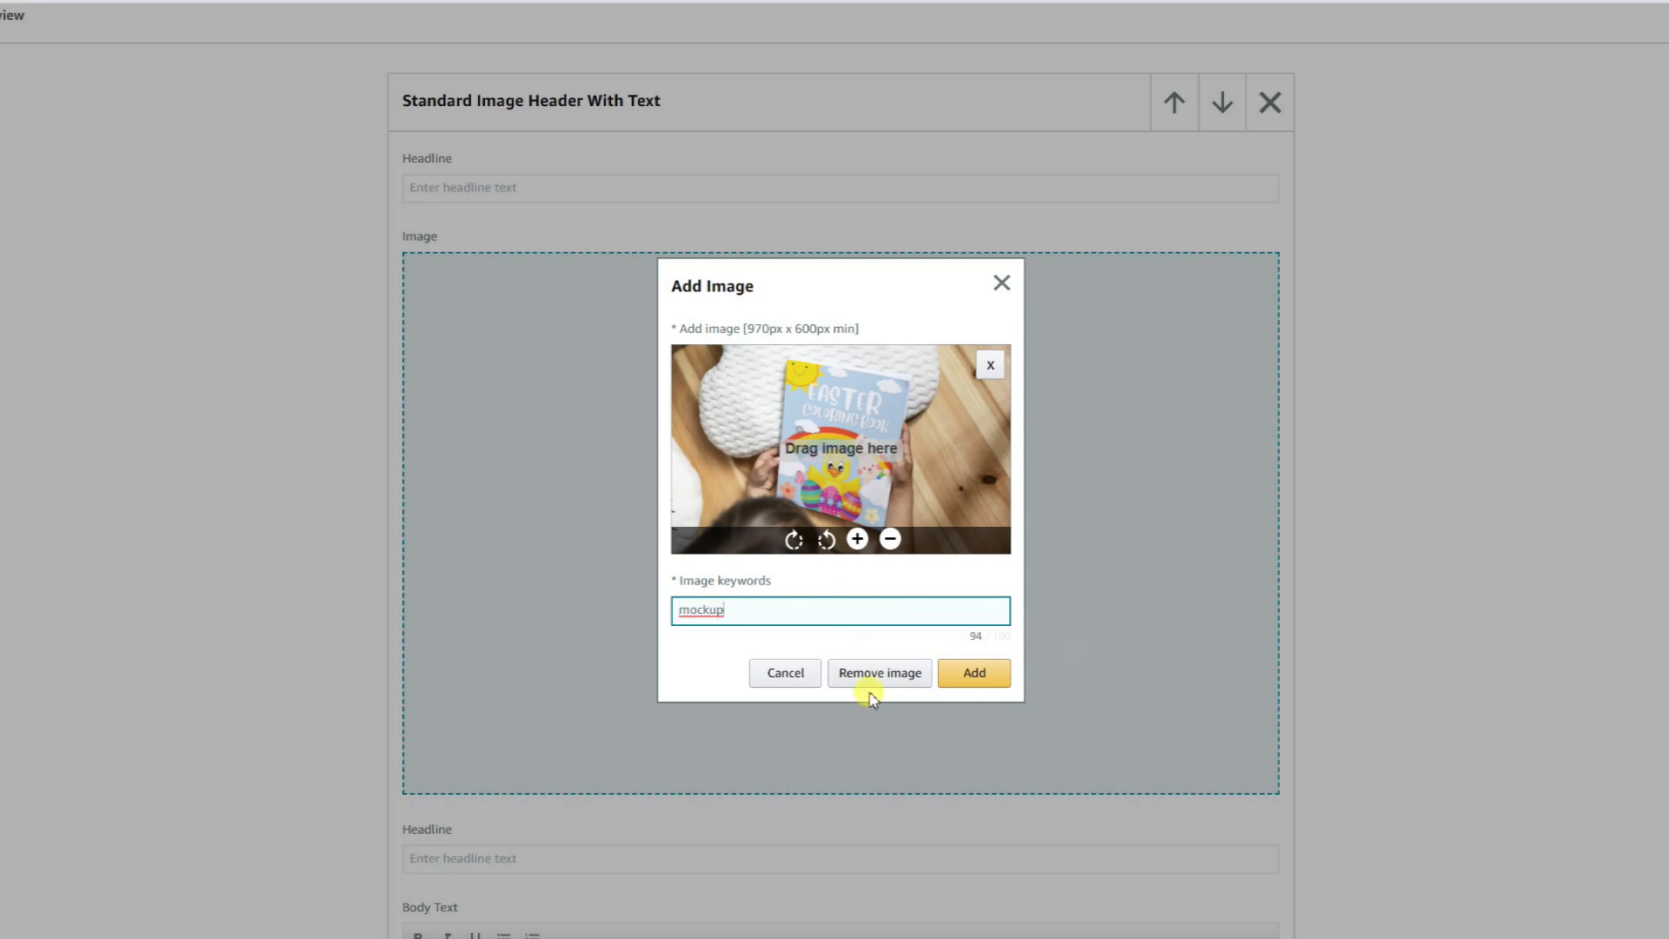
{"action": "left_click", "coordinate": [972, 675]}
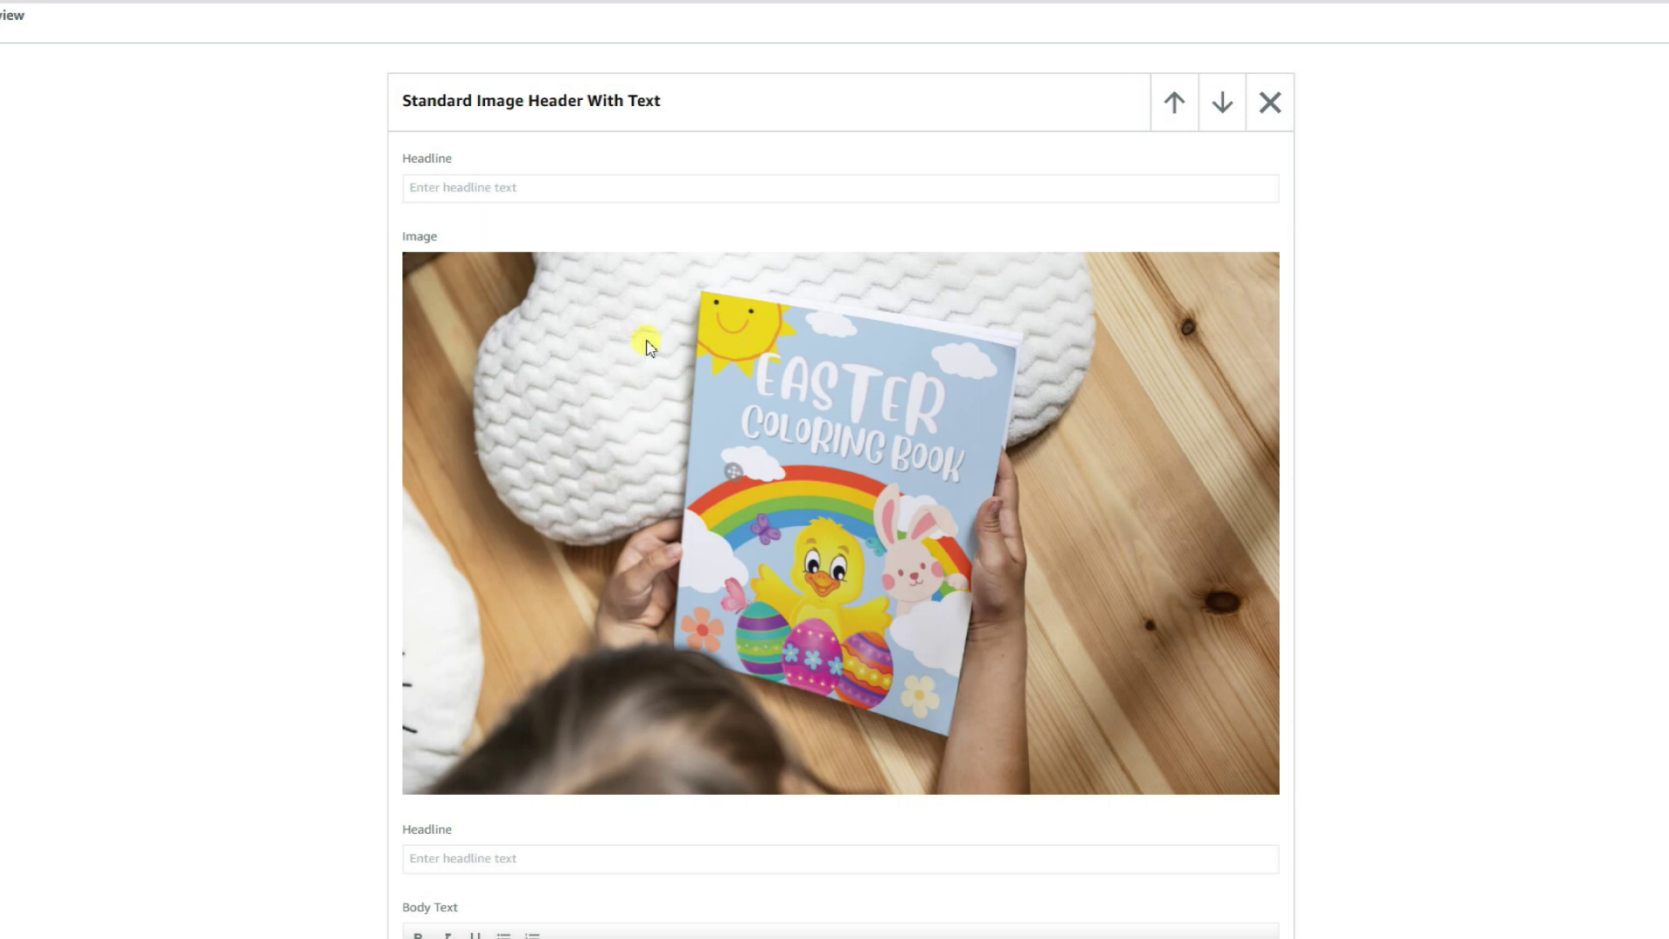
{"action": "scroll", "coordinate": [842, 428], "scroll_direction": "down", "scroll_amount": 3}
{"action": "scroll", "coordinate": [965, 444], "scroll_direction": "up", "scroll_amount": 3}
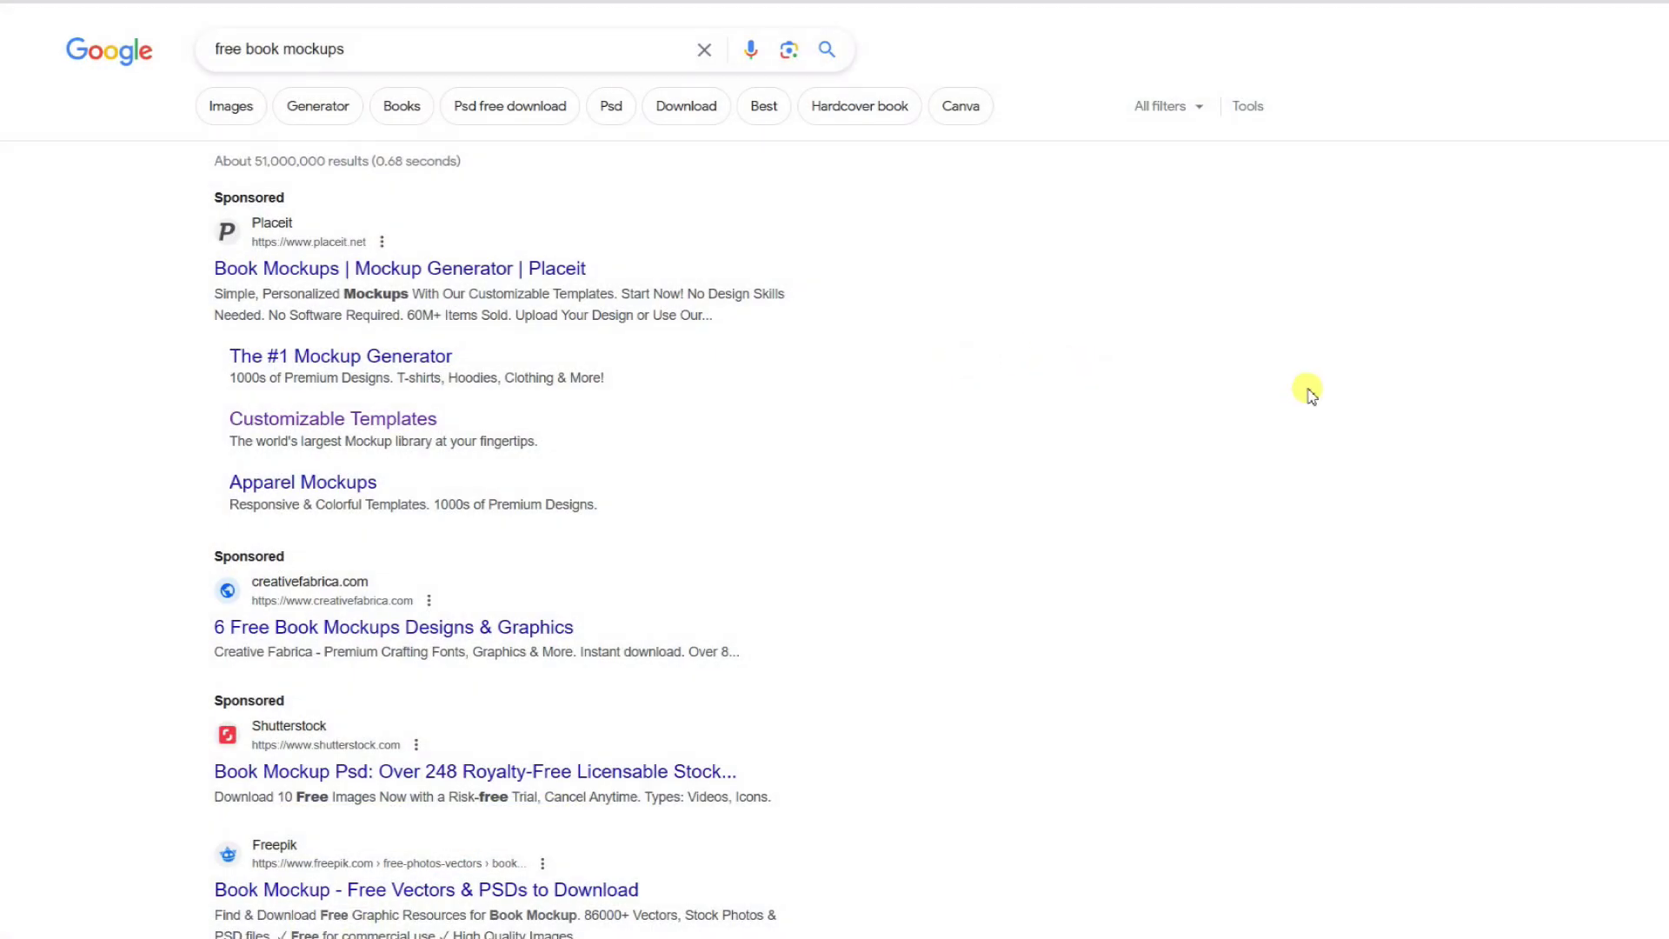
Browse the 'free book mockups' results and open the sponsored creativefabrica.com Free Book Mockups link.
{"action": "scroll", "coordinate": [1312, 394], "scroll_direction": "down", "scroll_amount": 5}
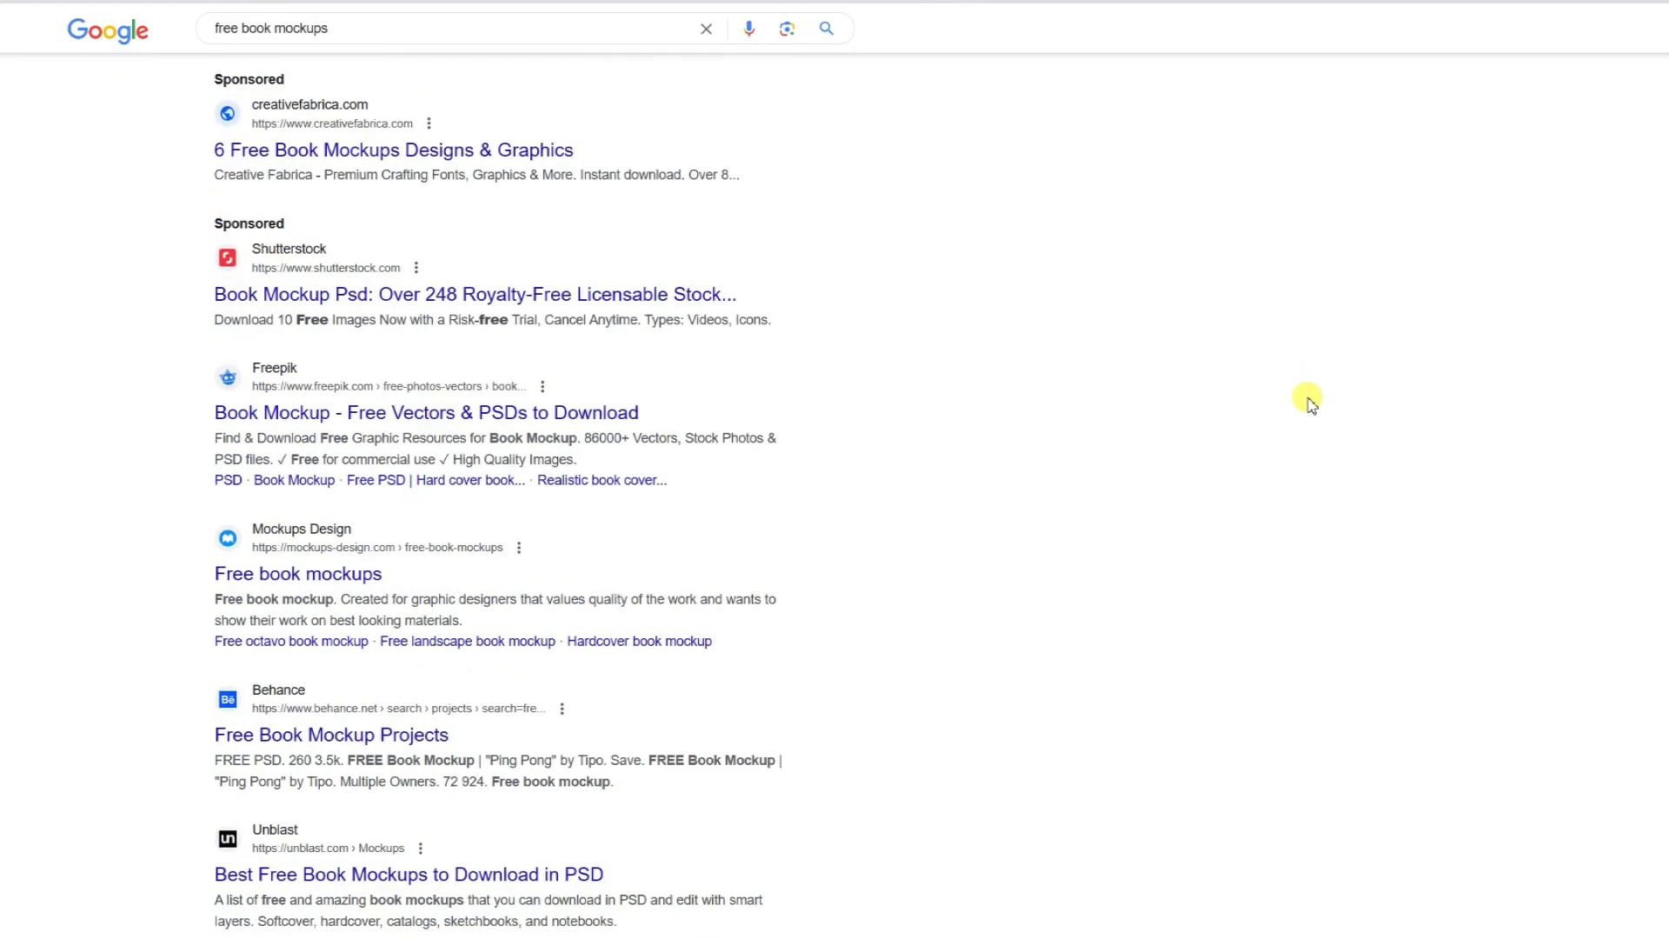
{"action": "scroll", "coordinate": [1311, 404], "scroll_direction": "down", "scroll_amount": 3}
{"action": "scroll", "coordinate": [1311, 405], "scroll_direction": "down", "scroll_amount": 3}
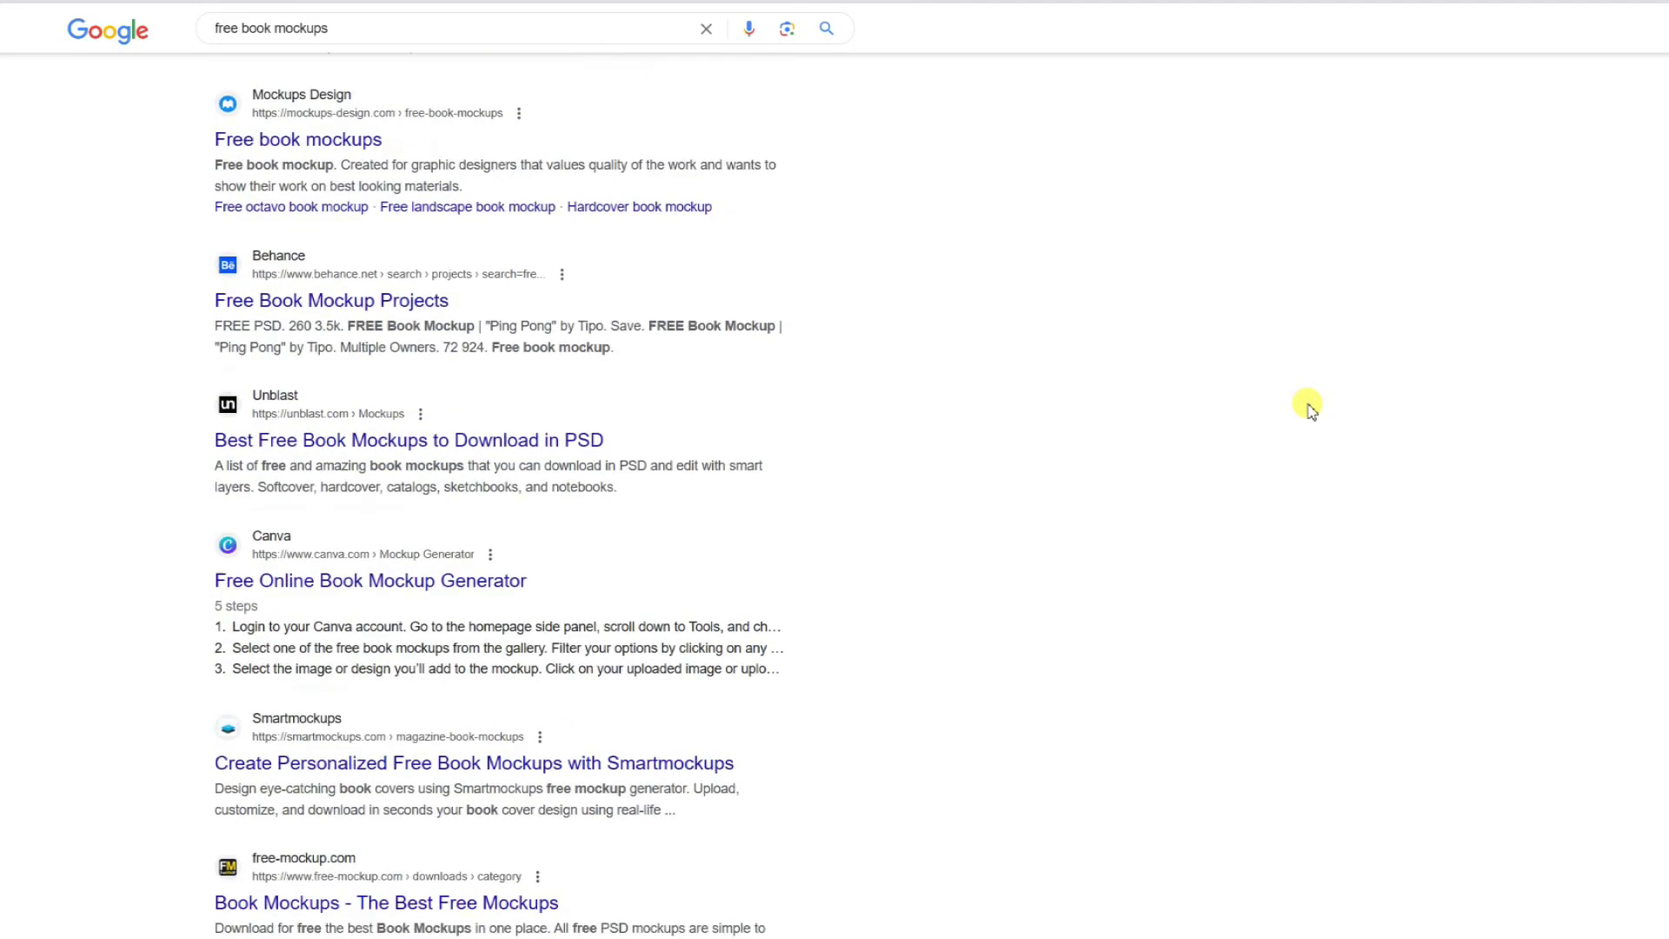
{"action": "scroll", "coordinate": [1311, 415], "scroll_direction": "down", "scroll_amount": 3}
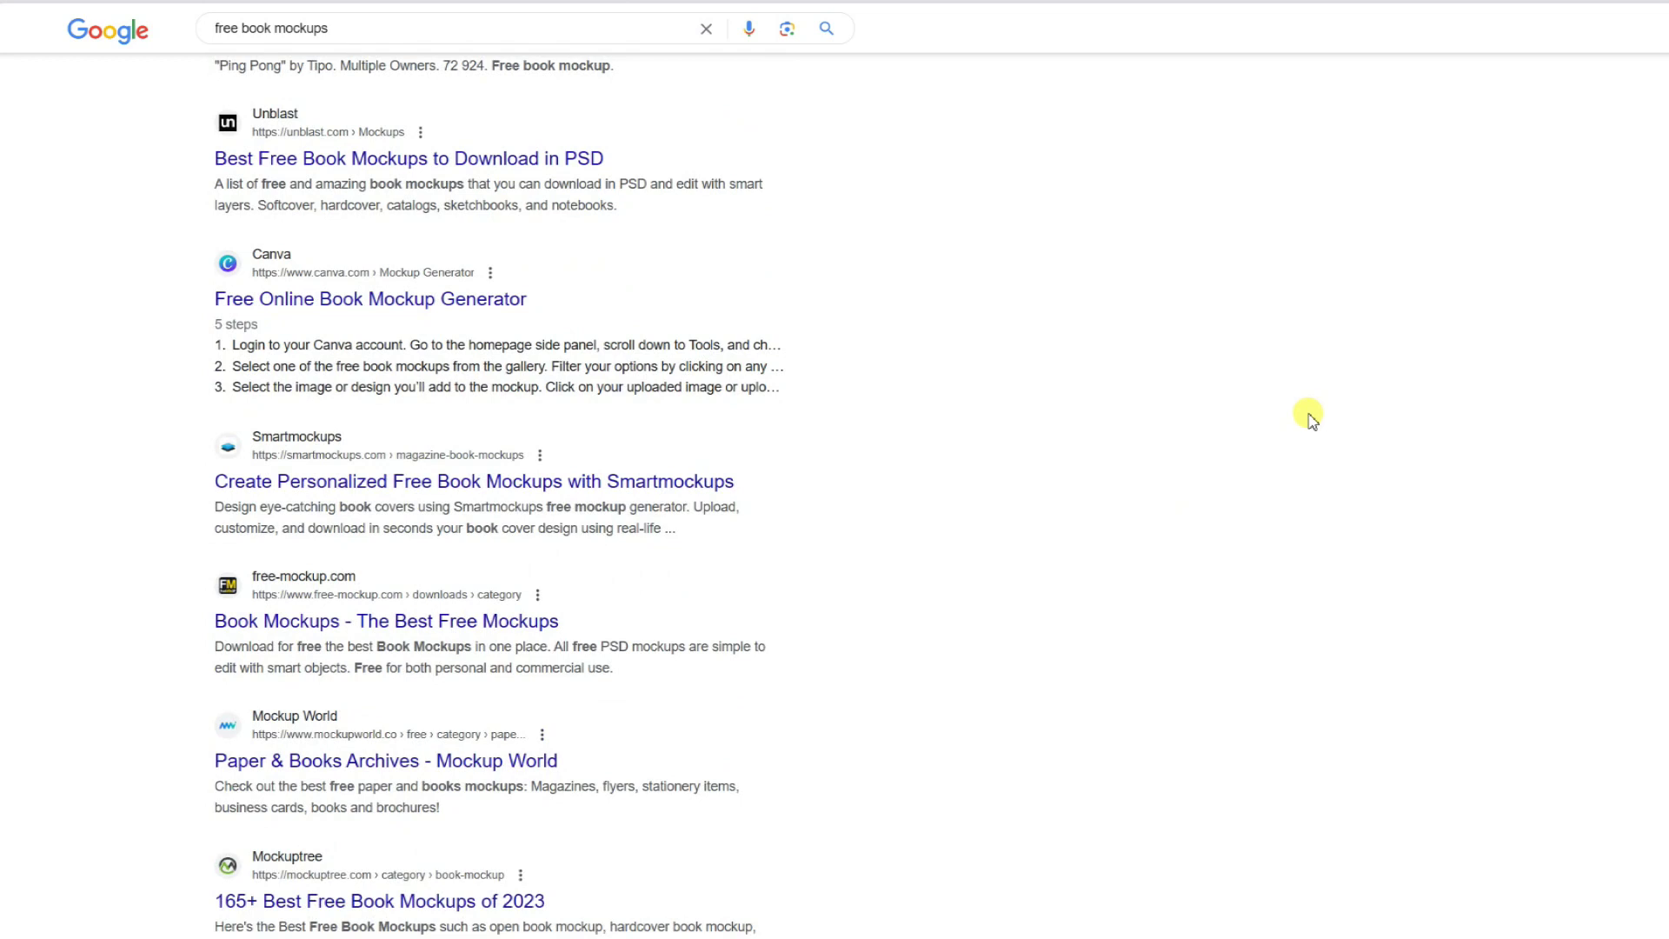
{"action": "scroll", "coordinate": [1312, 415], "scroll_direction": "up", "scroll_amount": 12}
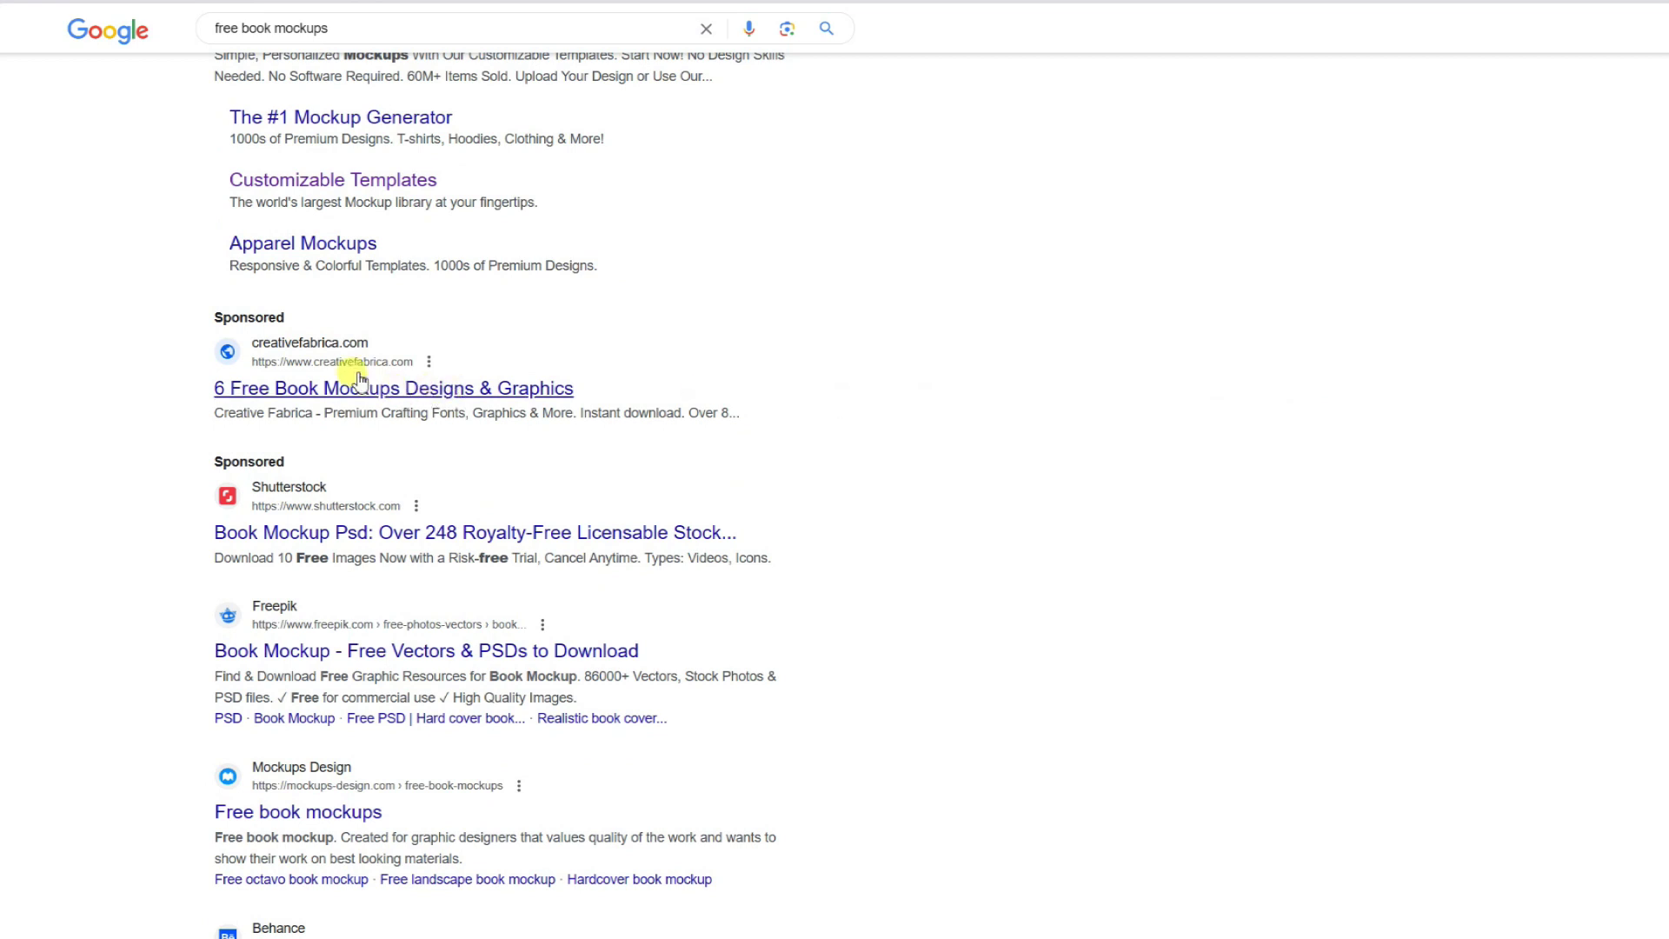
{"action": "left_click", "coordinate": [320, 349]}
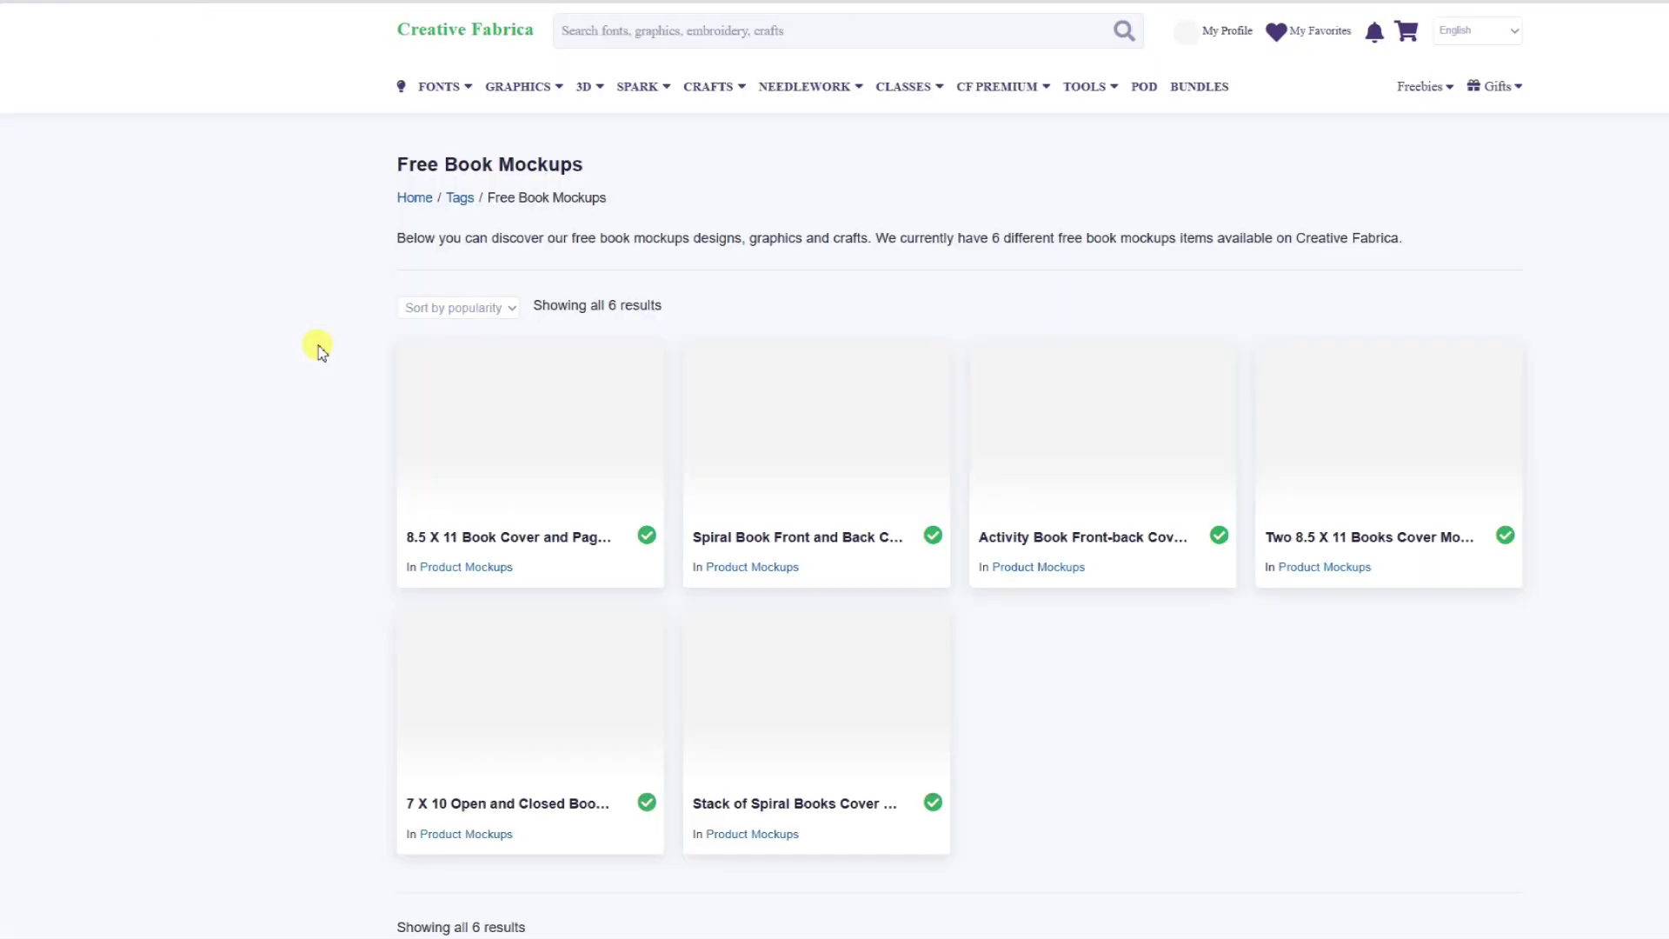